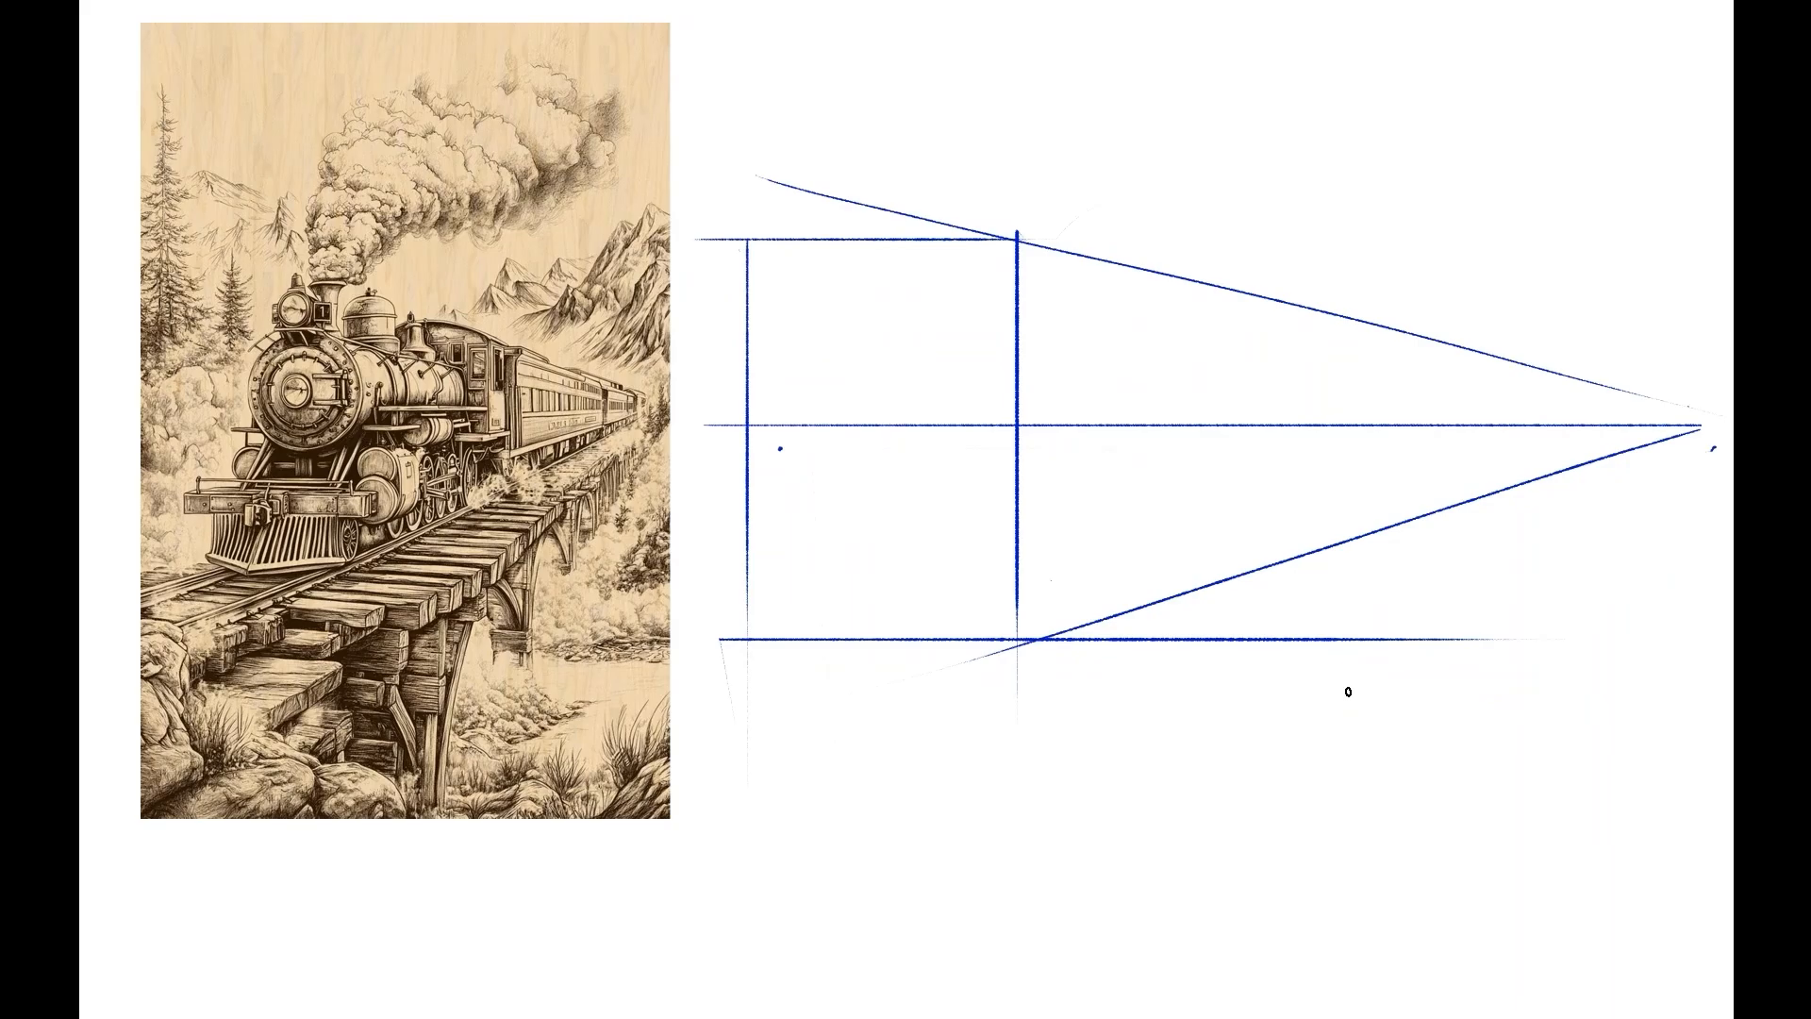
Draw two long track guidelines converging on the vanishing point, one below the train box and one crossing the reference image, plus a short slanted stroke.
{"action": "left_click_drag", "start_coordinate": [1715, 449], "coordinate": [764, 1007]}
{"action": "left_click_drag", "start_coordinate": [1358, 778], "coordinate": [1451, 912]}
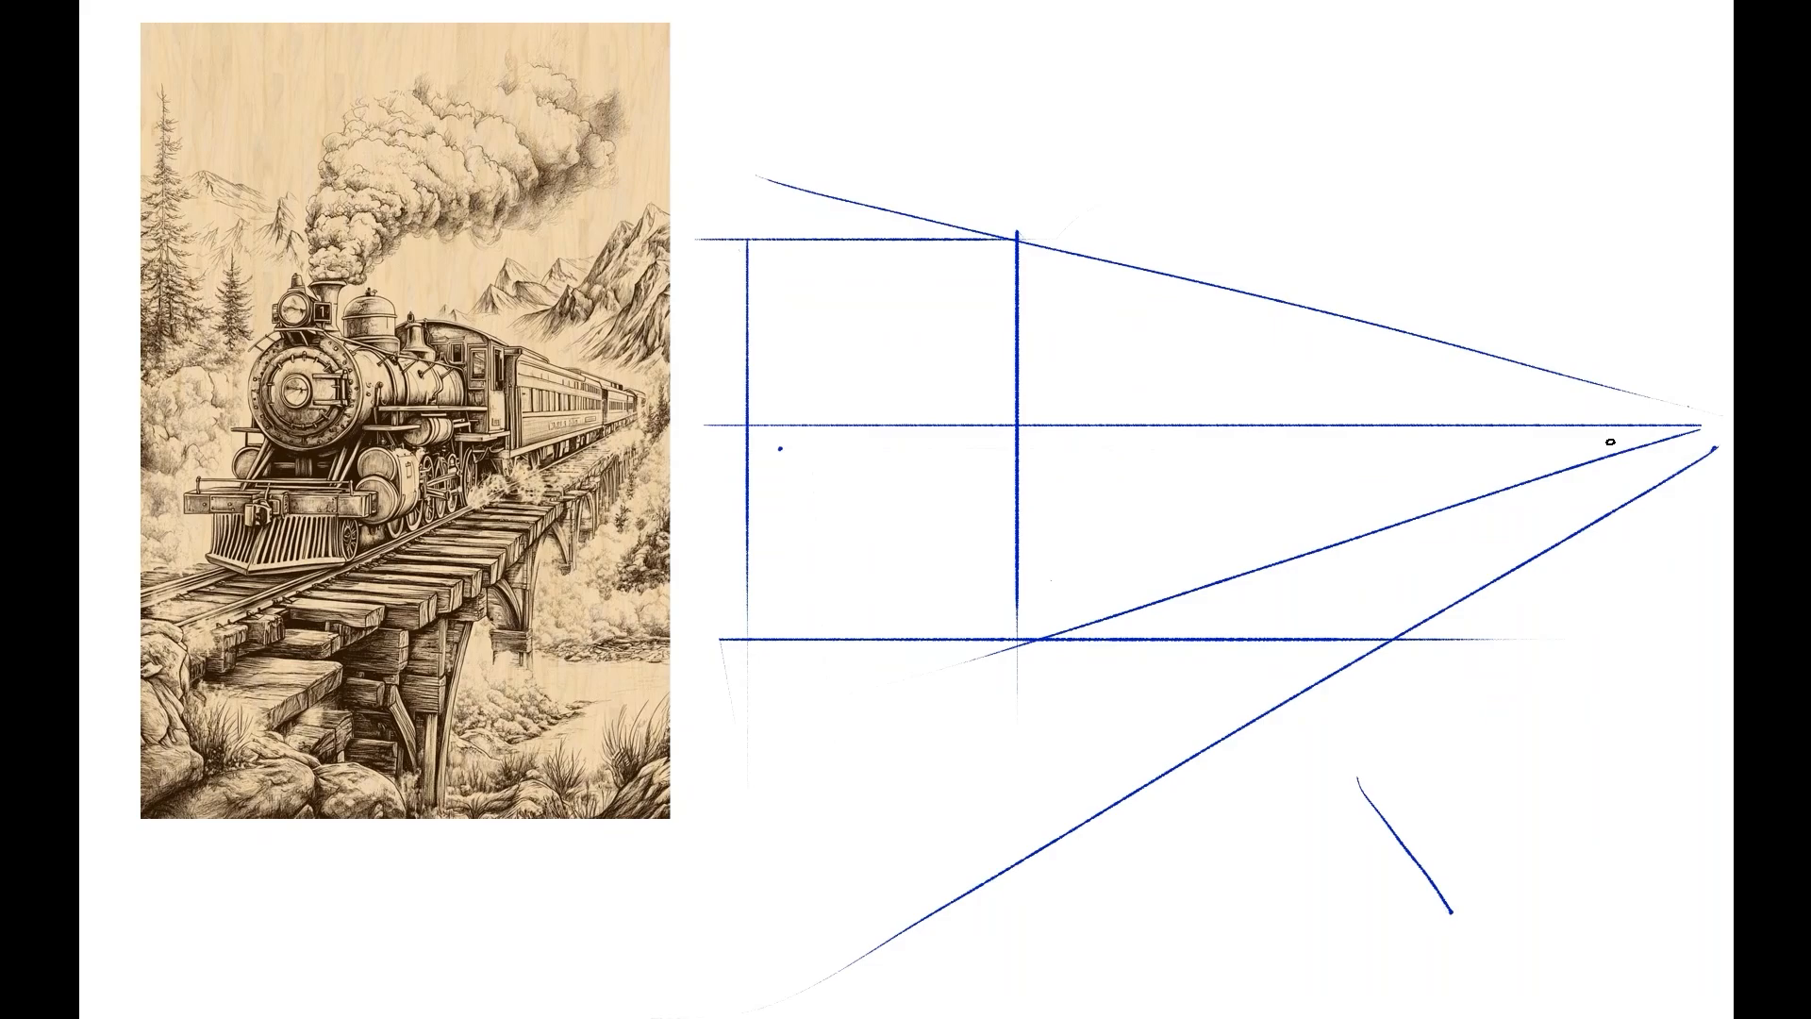
{"action": "left_click_drag", "start_coordinate": [1594, 450], "coordinate": [321, 760]}
{"action": "left_click_drag", "start_coordinate": [1414, 710], "coordinate": [1474, 839]}
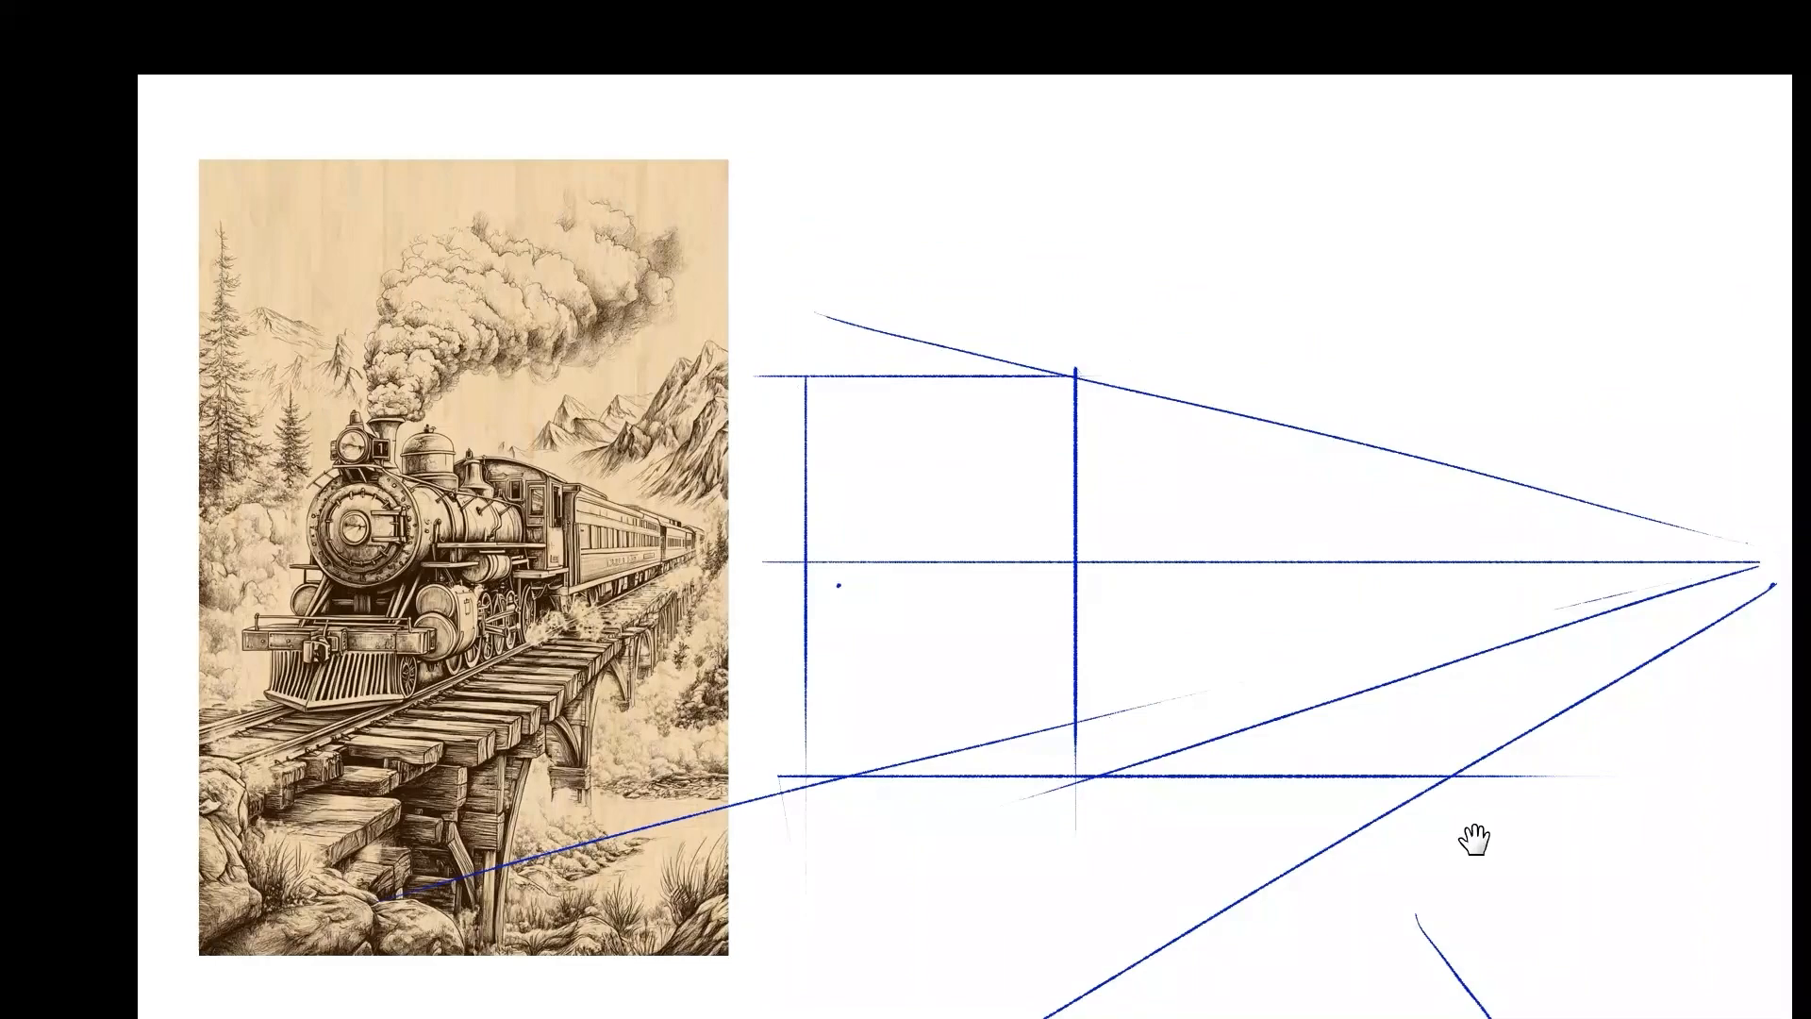
{"action": "left_click_drag", "start_coordinate": [1474, 839], "coordinate": [910, 428]}
{"action": "left_click_drag", "start_coordinate": [660, 986], "coordinate": [625, 997]}
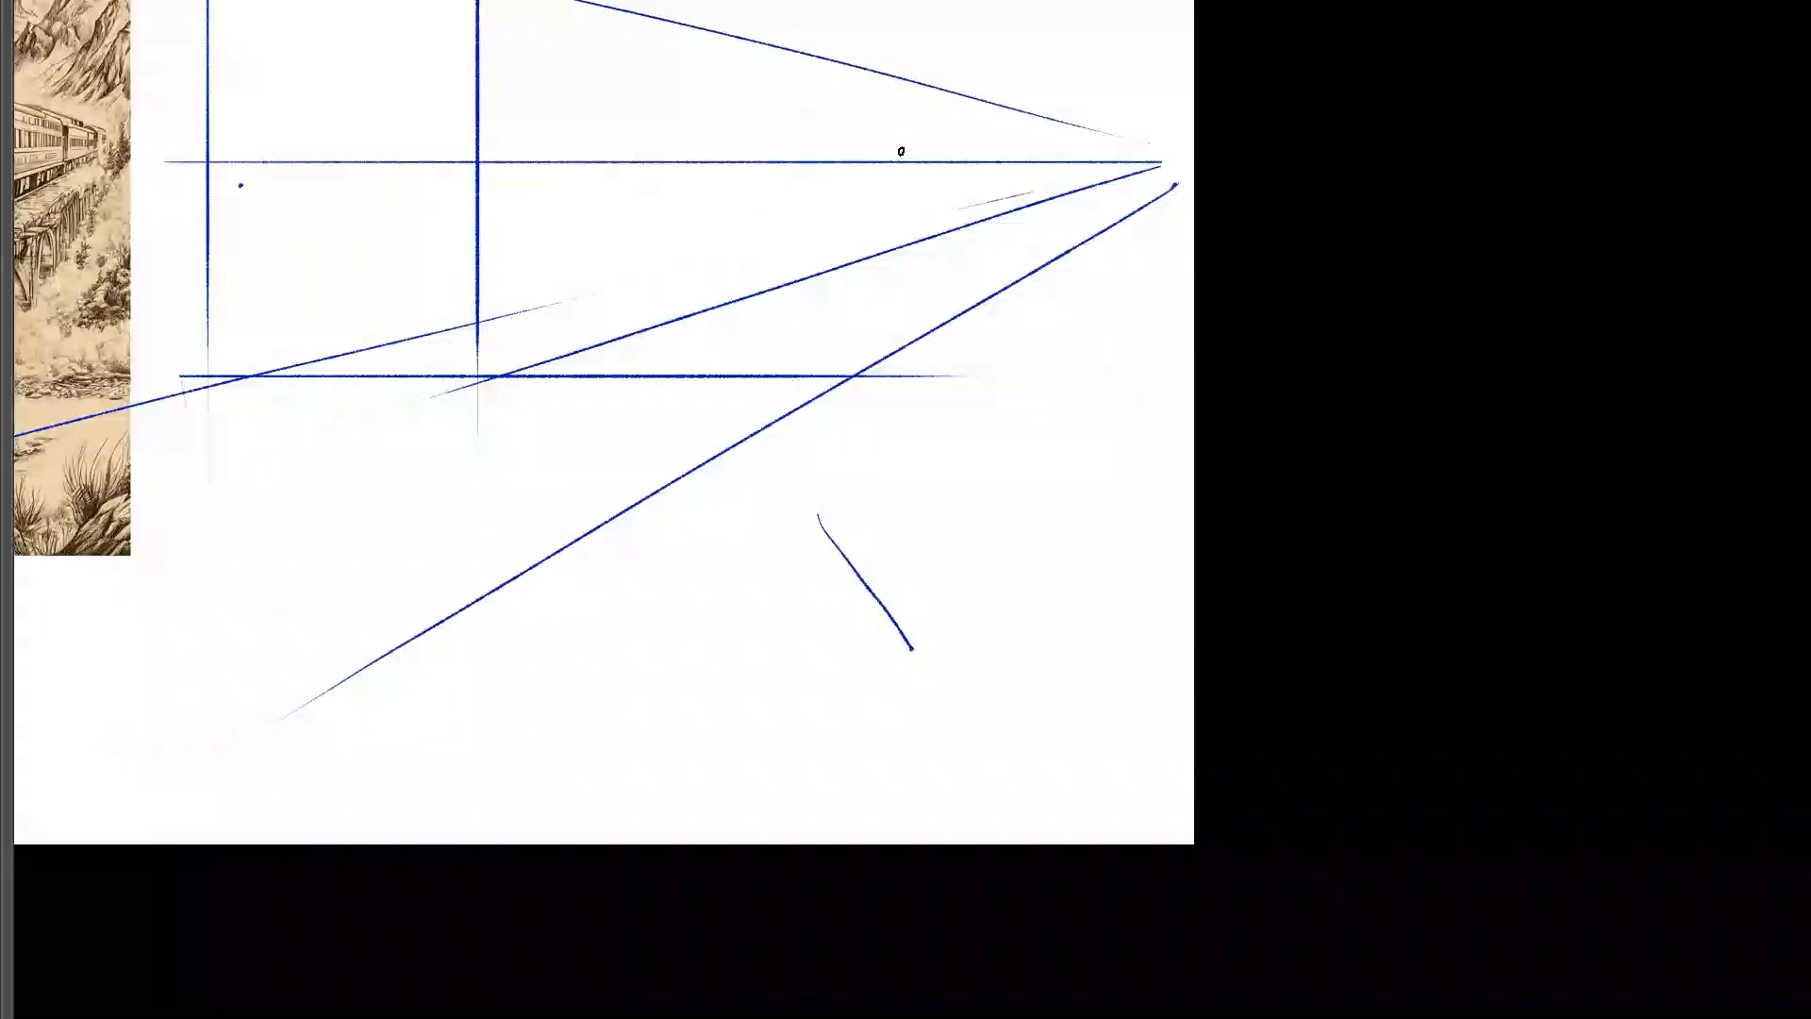
{"action": "left_click_drag", "start_coordinate": [746, 310], "coordinate": [1317, 613]}
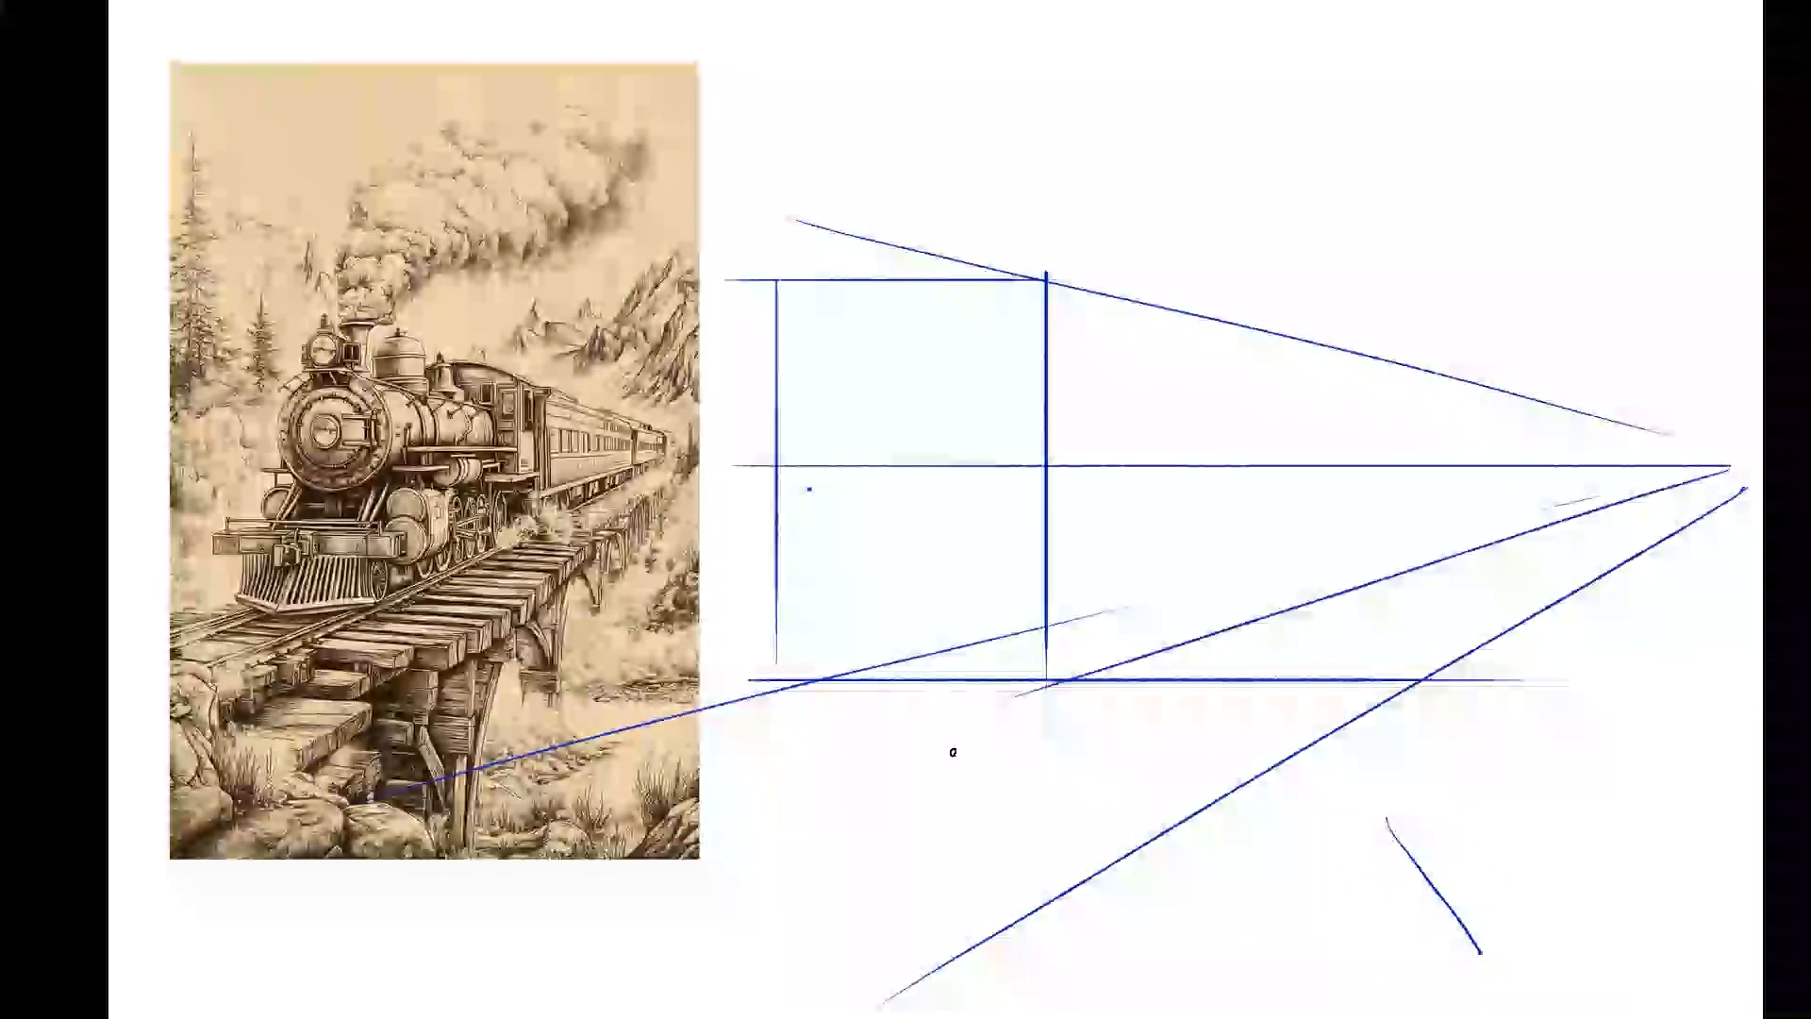
Draw two straight horizontal crosstie lines ending at the track's outer edge, one below the train box's baseline and a shorter one above it.
{"action": "key", "text": "shift"}
{"action": "left_click_drag", "start_coordinate": [574, 744], "coordinate": [1547, 739]}
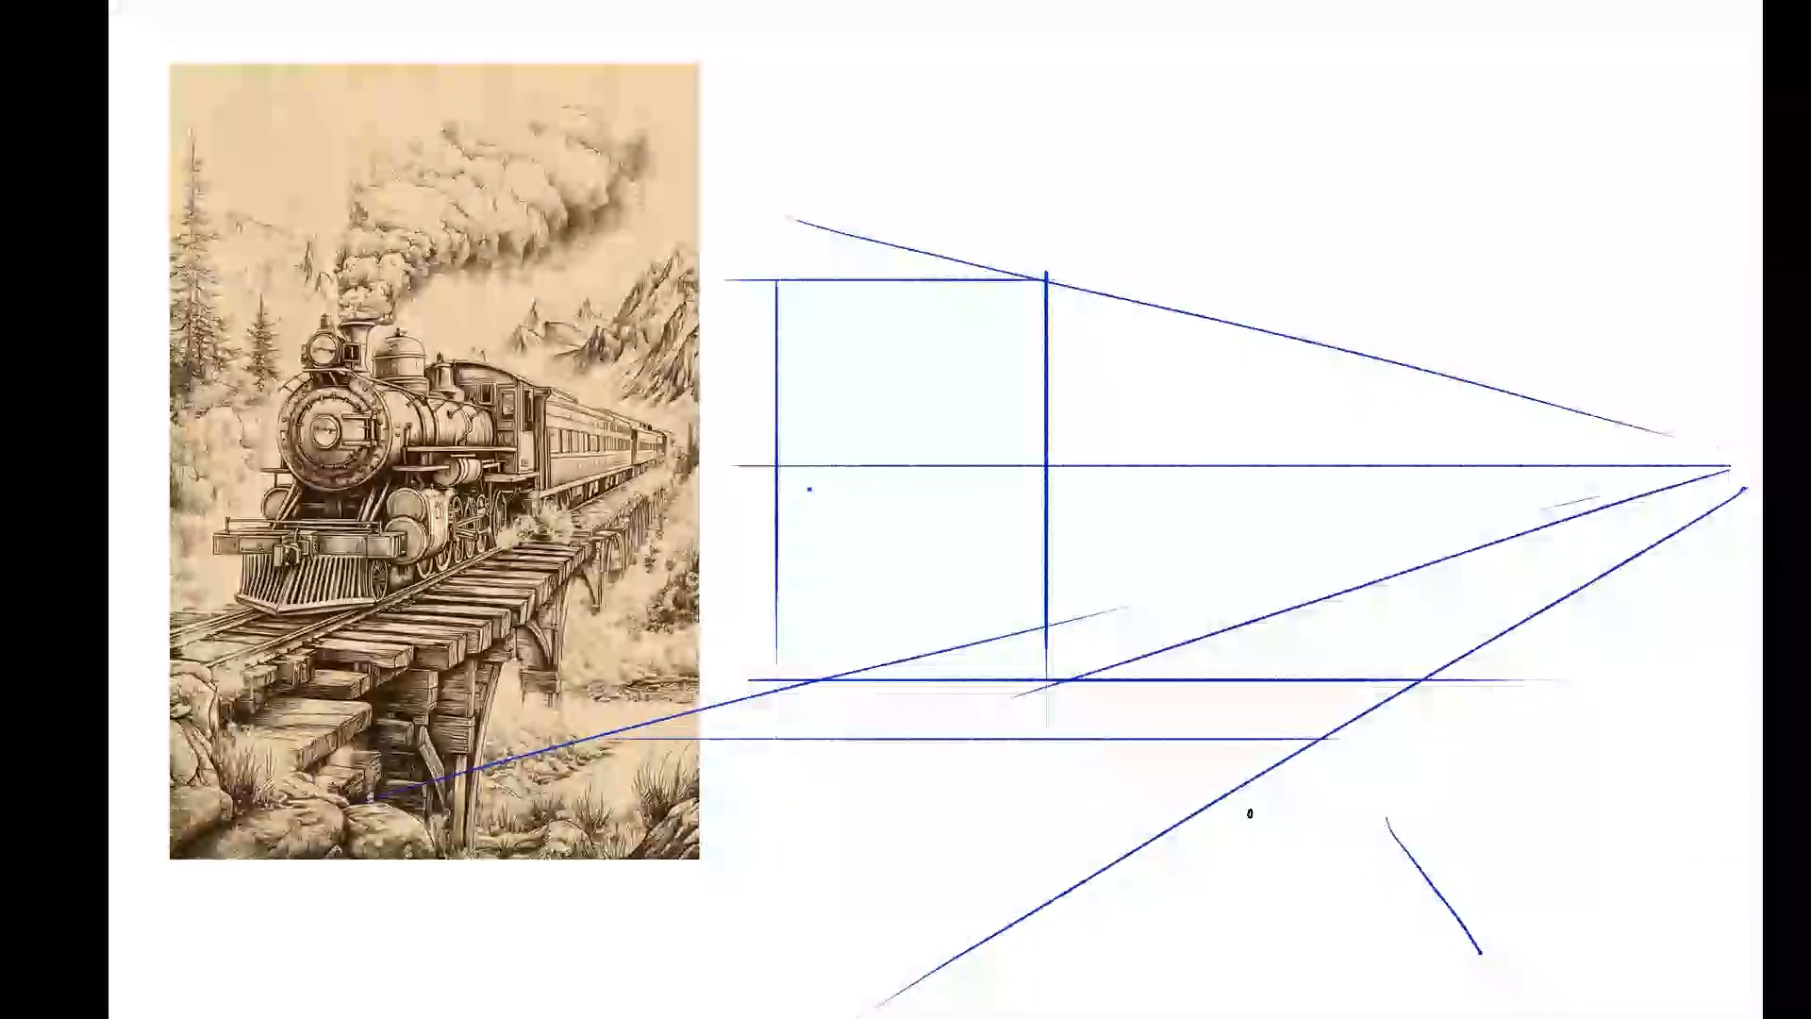
{"action": "key", "text": "shift"}
{"action": "key", "text": "shift"}
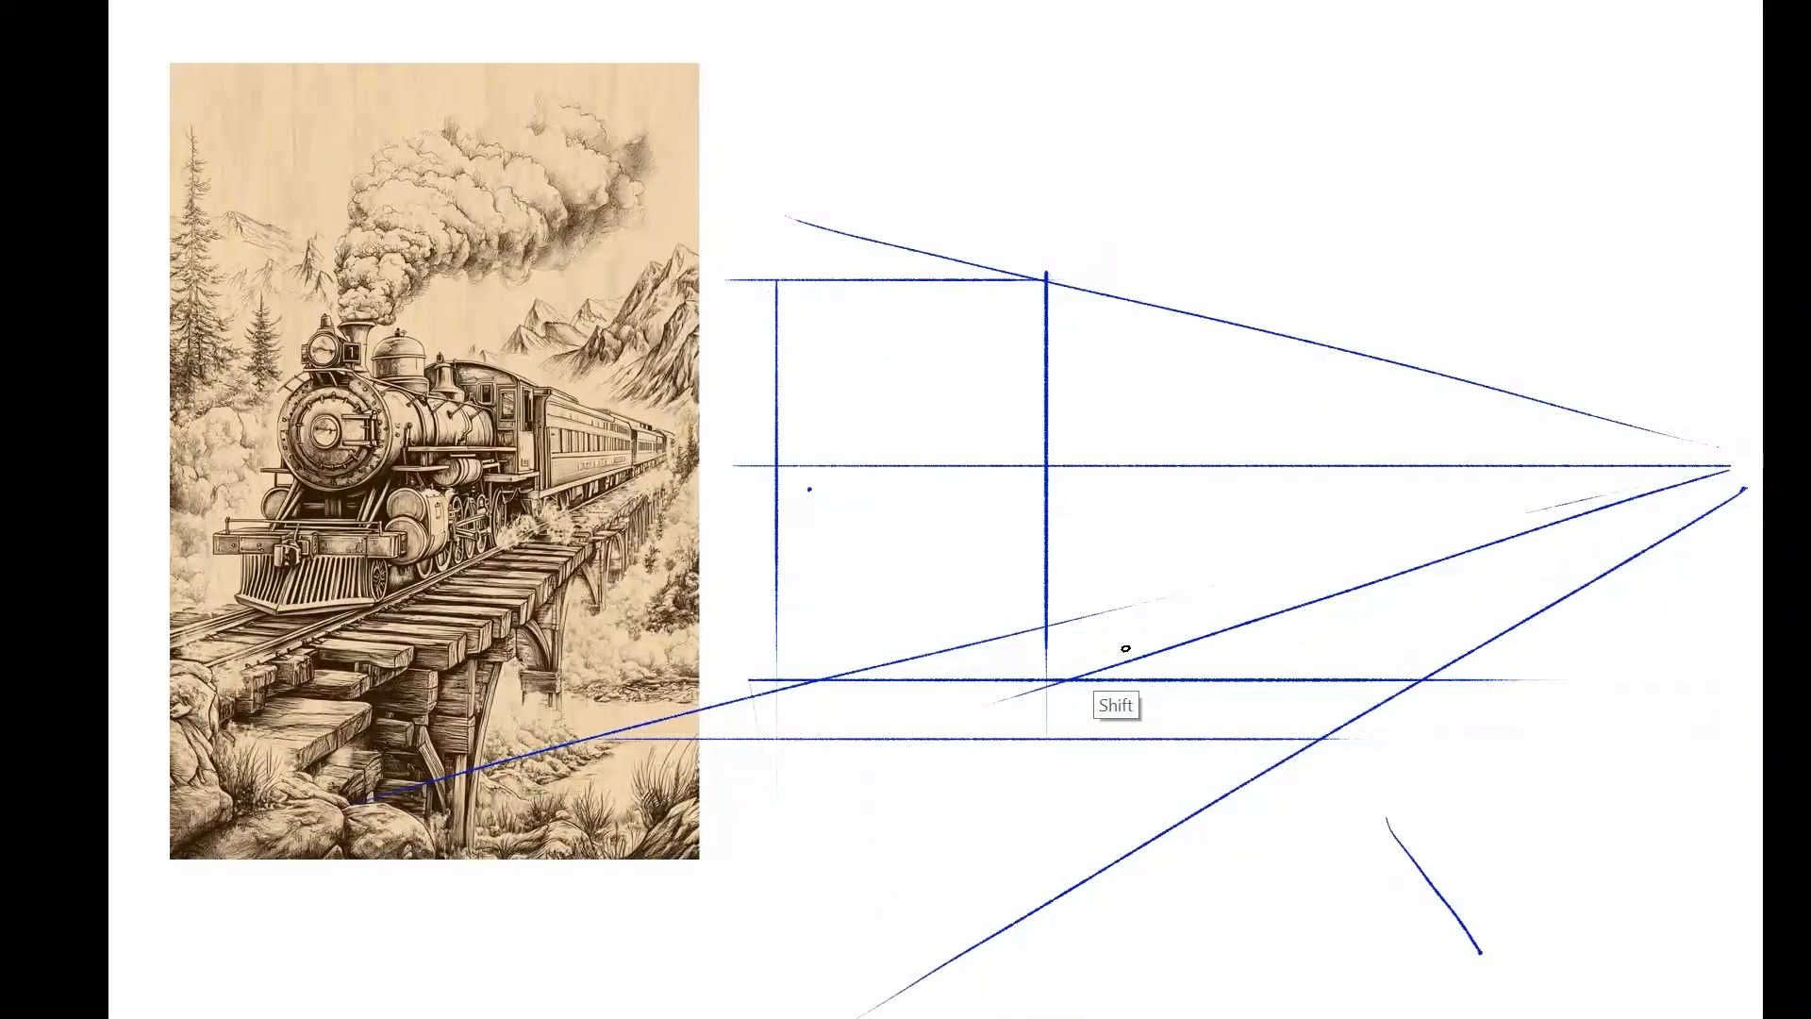
{"action": "left_click_drag", "start_coordinate": [1189, 650], "coordinate": [1472, 650]}
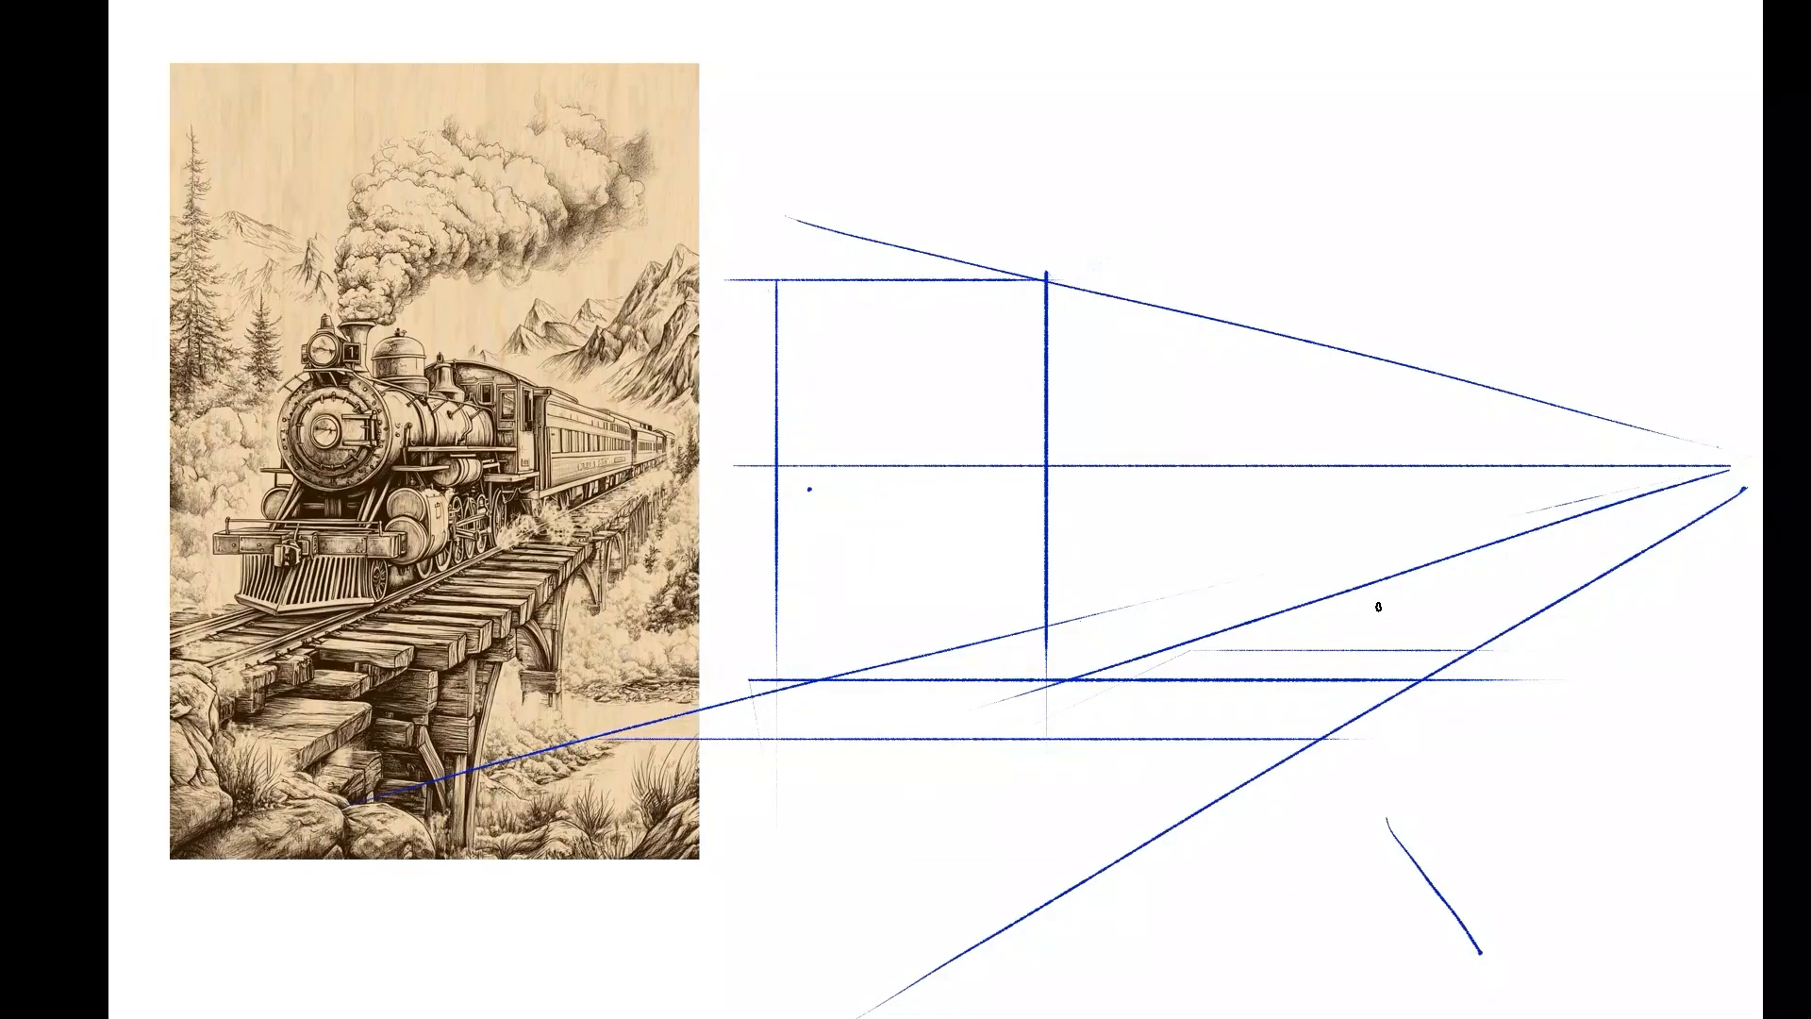
Draw two long horizontal crosstie lines across the foreground, with a short vertical edge at the start of the upper one.
{"action": "key", "text": "shift"}
{"action": "left_click_drag", "start_coordinate": [340, 807], "coordinate": [340, 845]}
{"action": "key", "text": "shift"}
{"action": "left_click_drag", "start_coordinate": [344, 805], "coordinate": [589, 805]}
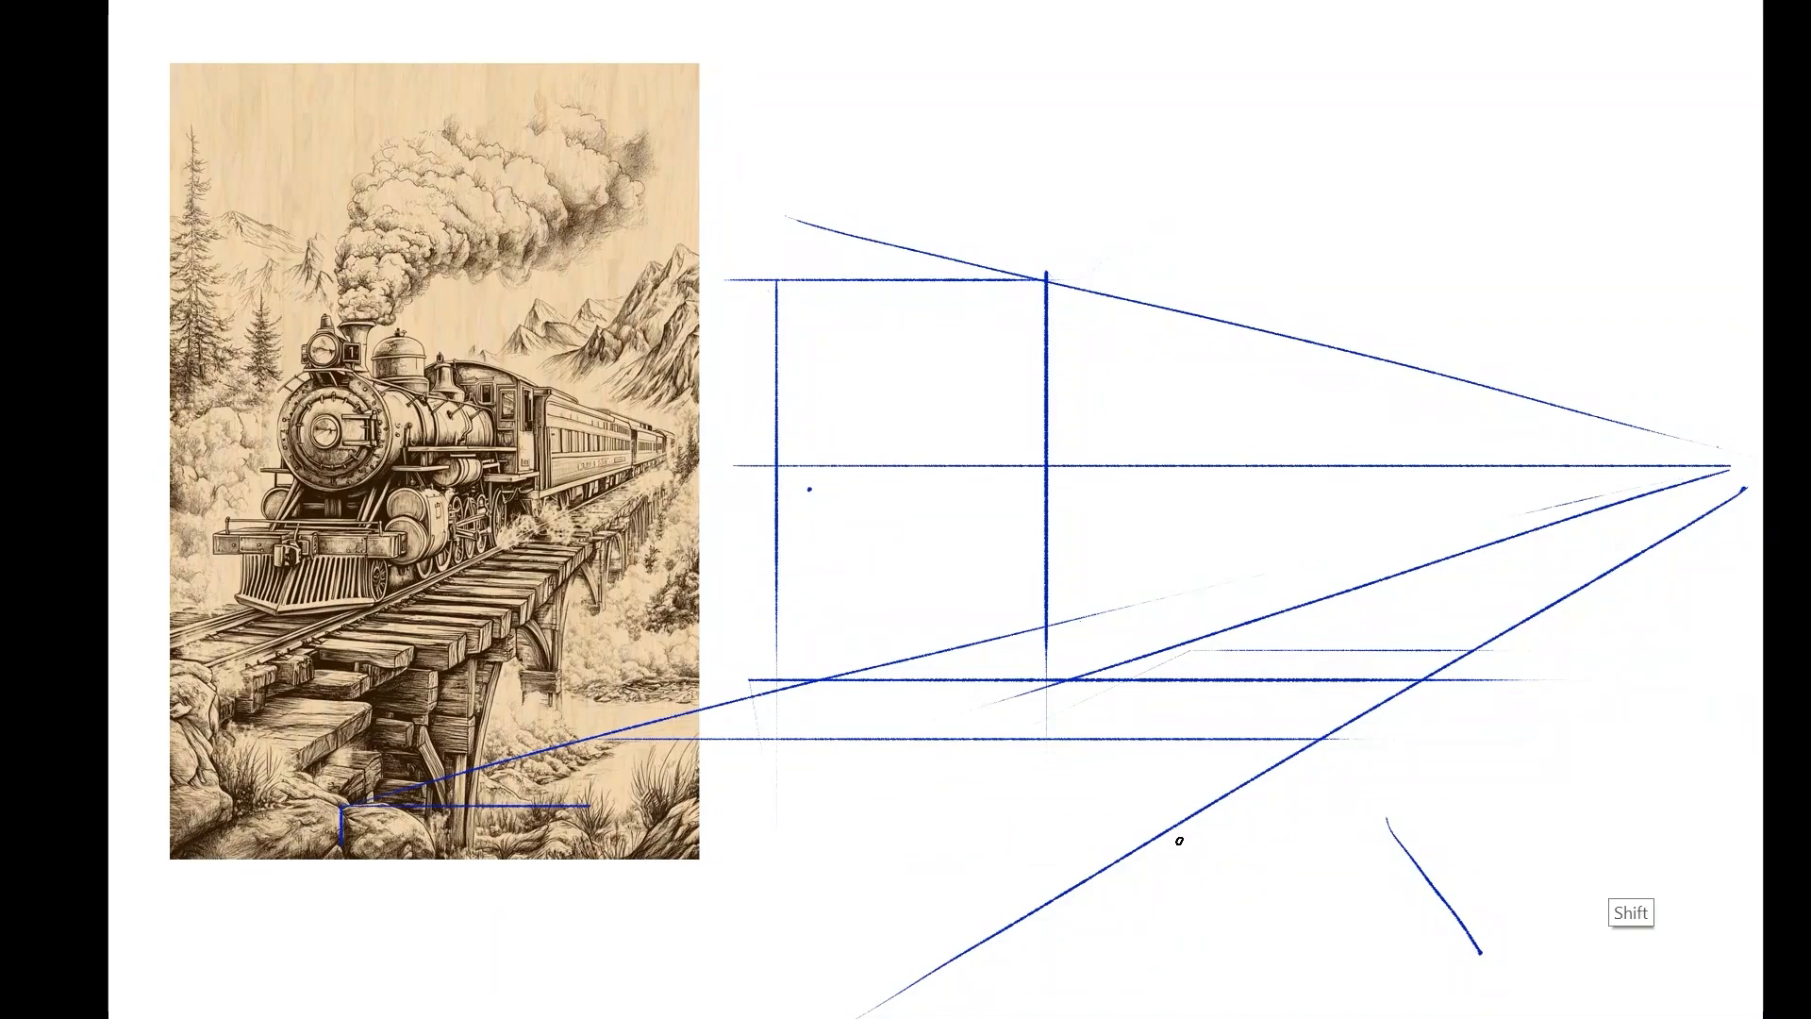
{"action": "left_click_drag", "start_coordinate": [1179, 841], "coordinate": [1495, 807]}
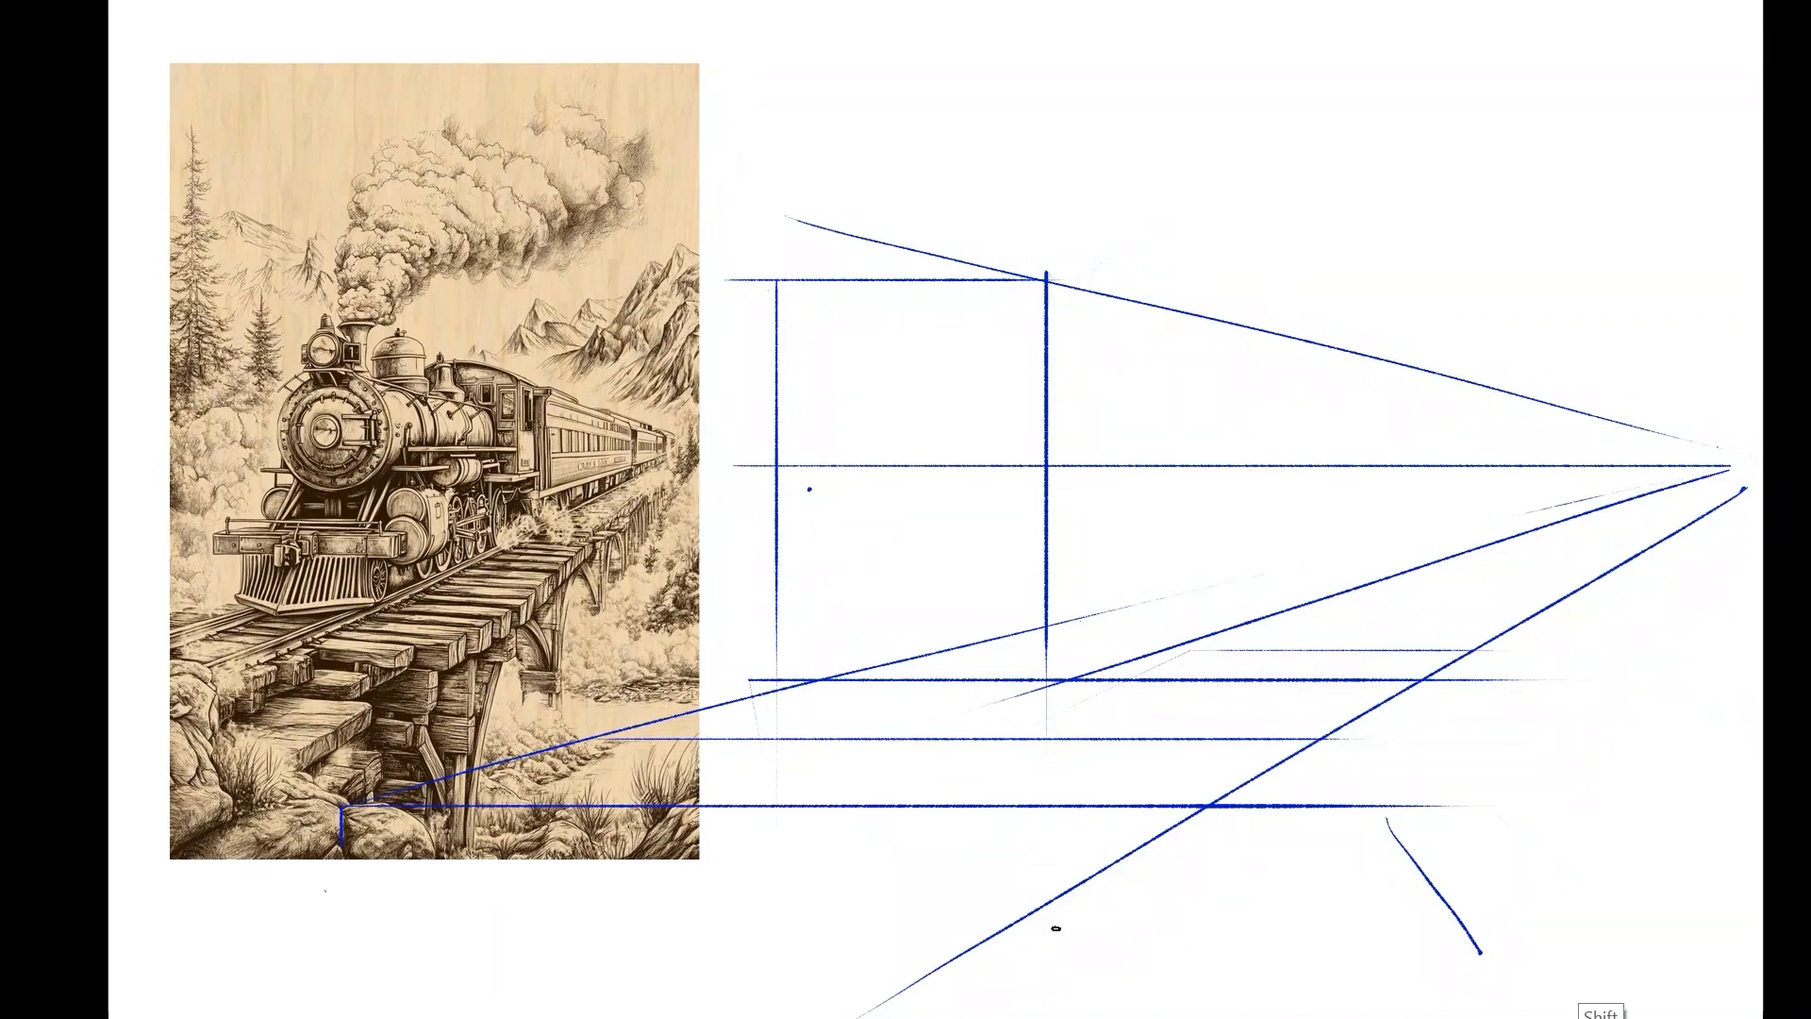
{"action": "left_click_drag", "start_coordinate": [232, 886], "coordinate": [1313, 886]}
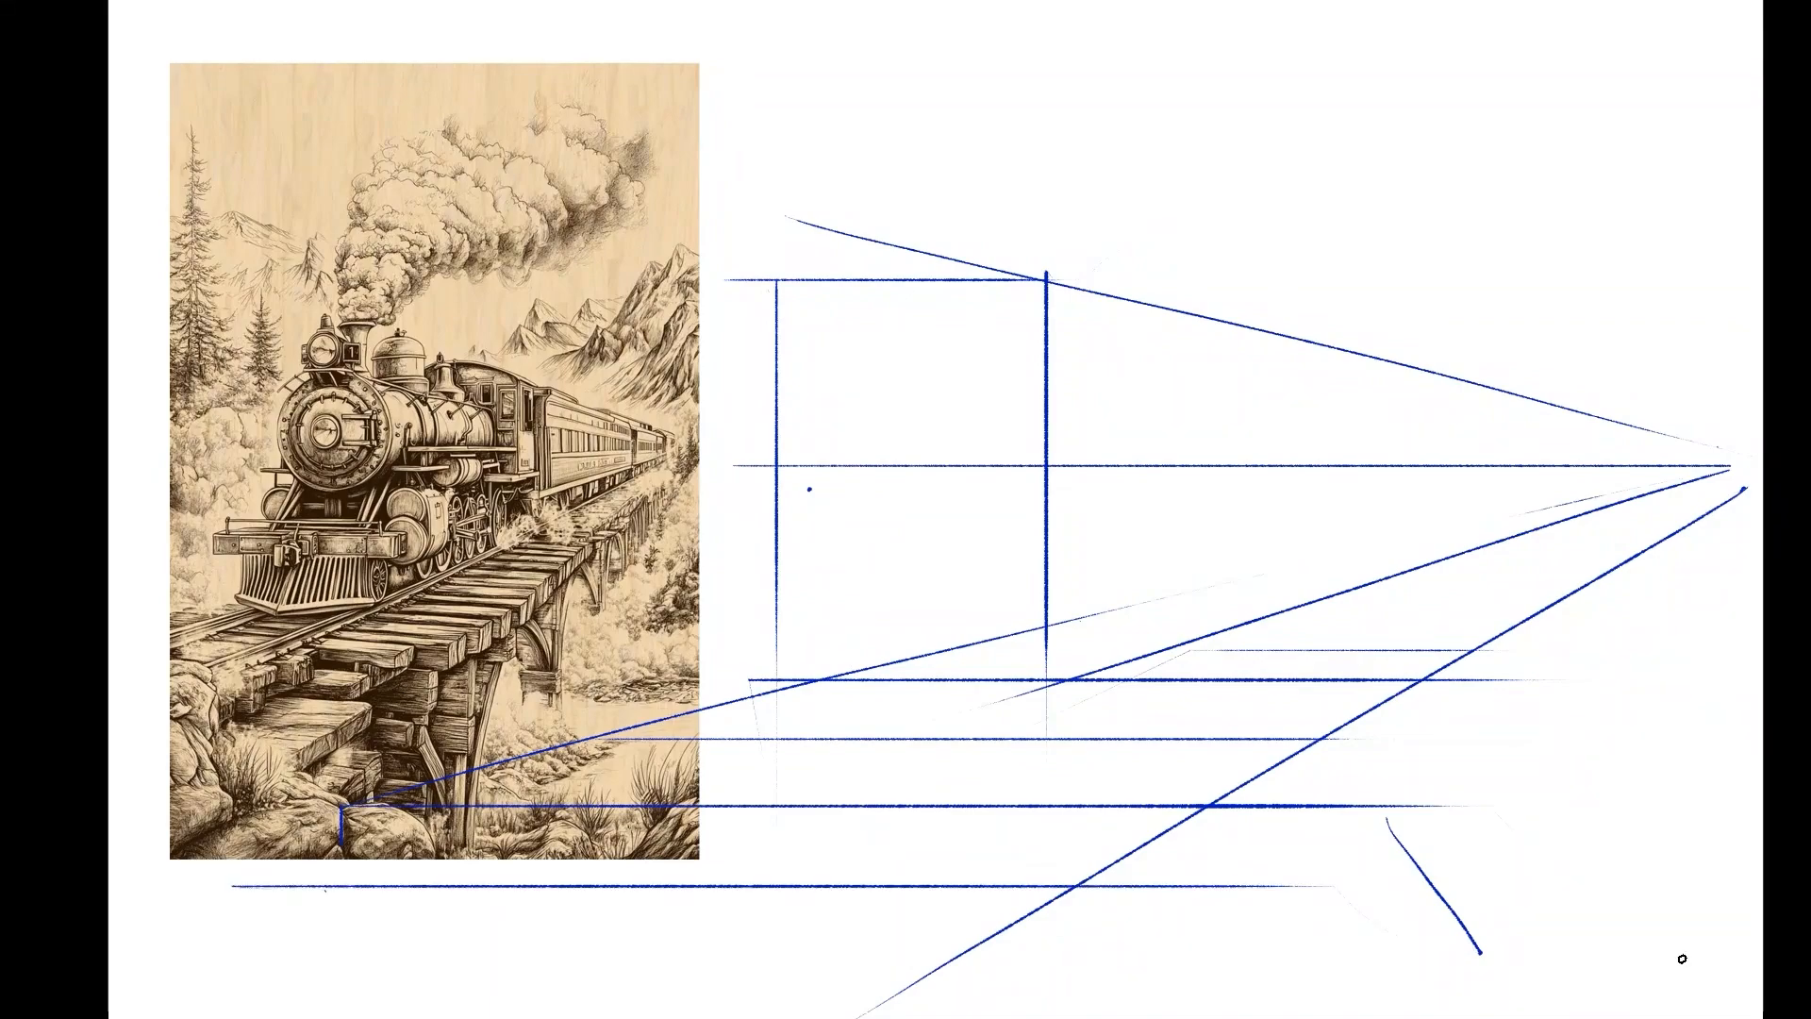
Mark the vanishing point with a bold dot at the end of the horizon line.
{"action": "left_click", "coordinate": [1747, 466]}
{"action": "key", "text": "shift"}
{"action": "key", "text": "shift"}
{"action": "key", "text": "shift"}
{"action": "key", "text": "shift"}
{"action": "key", "text": "shift"}
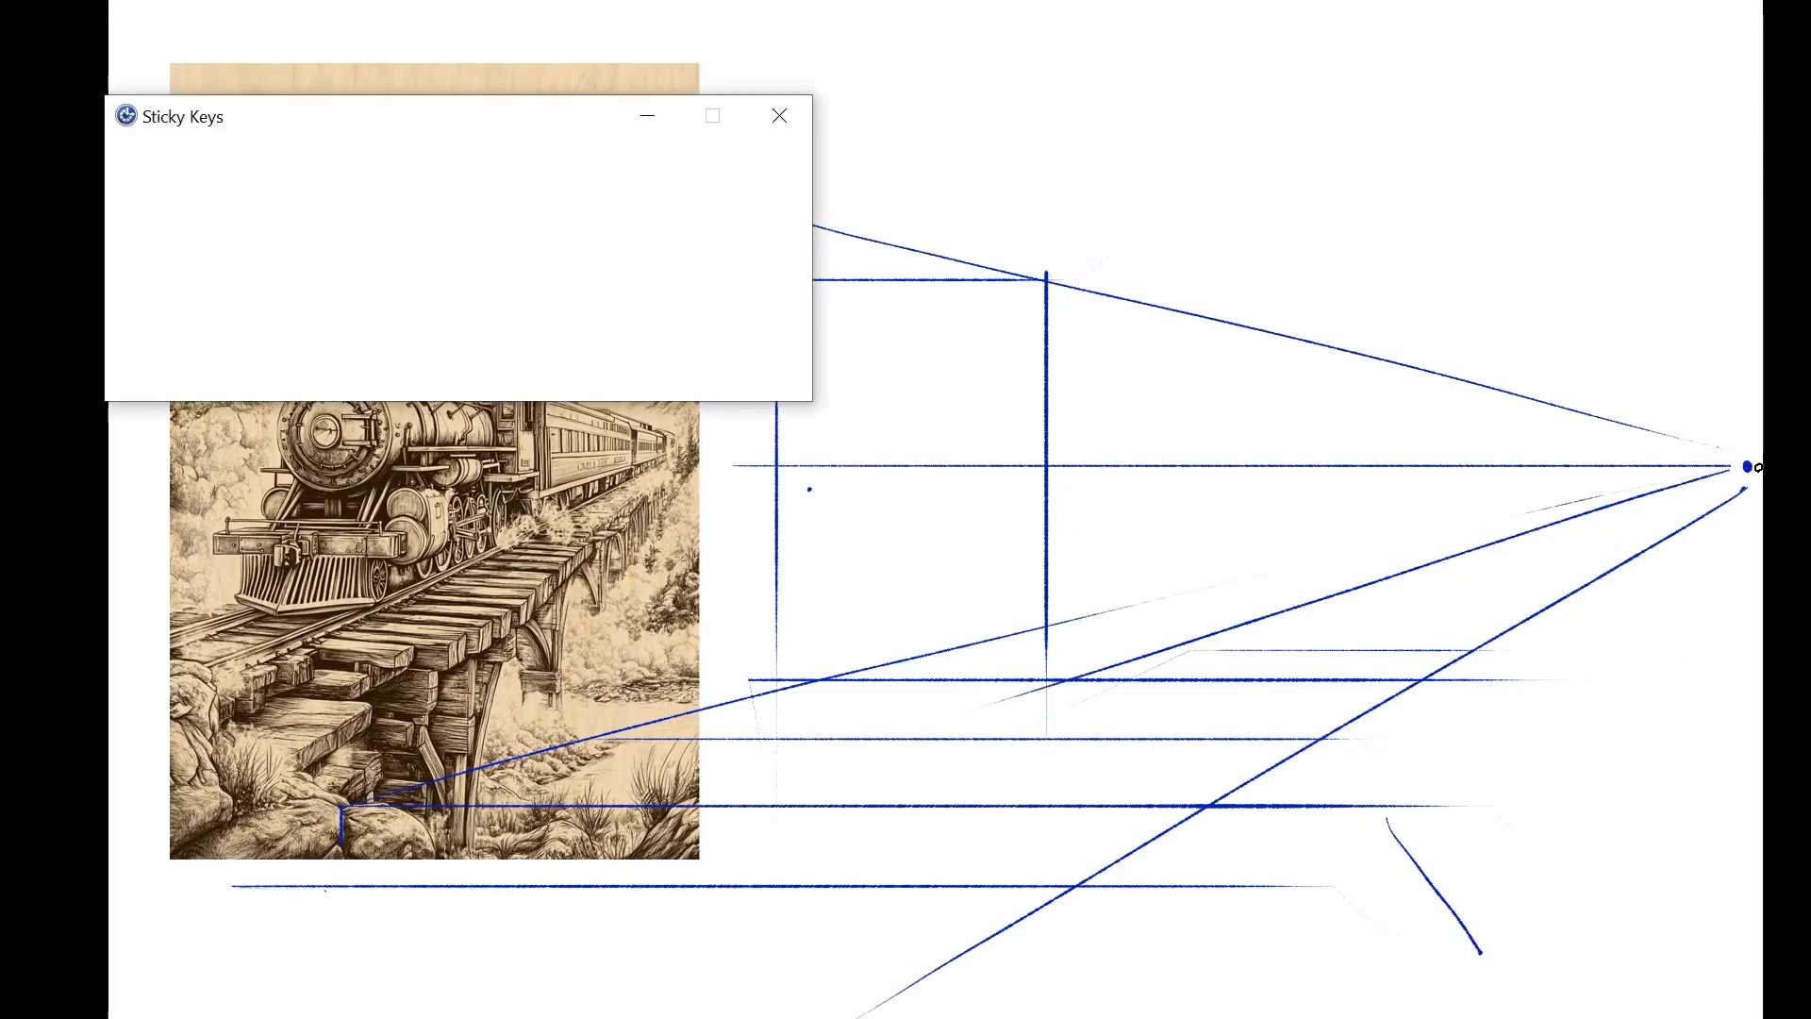
{"action": "key", "text": "Escape"}
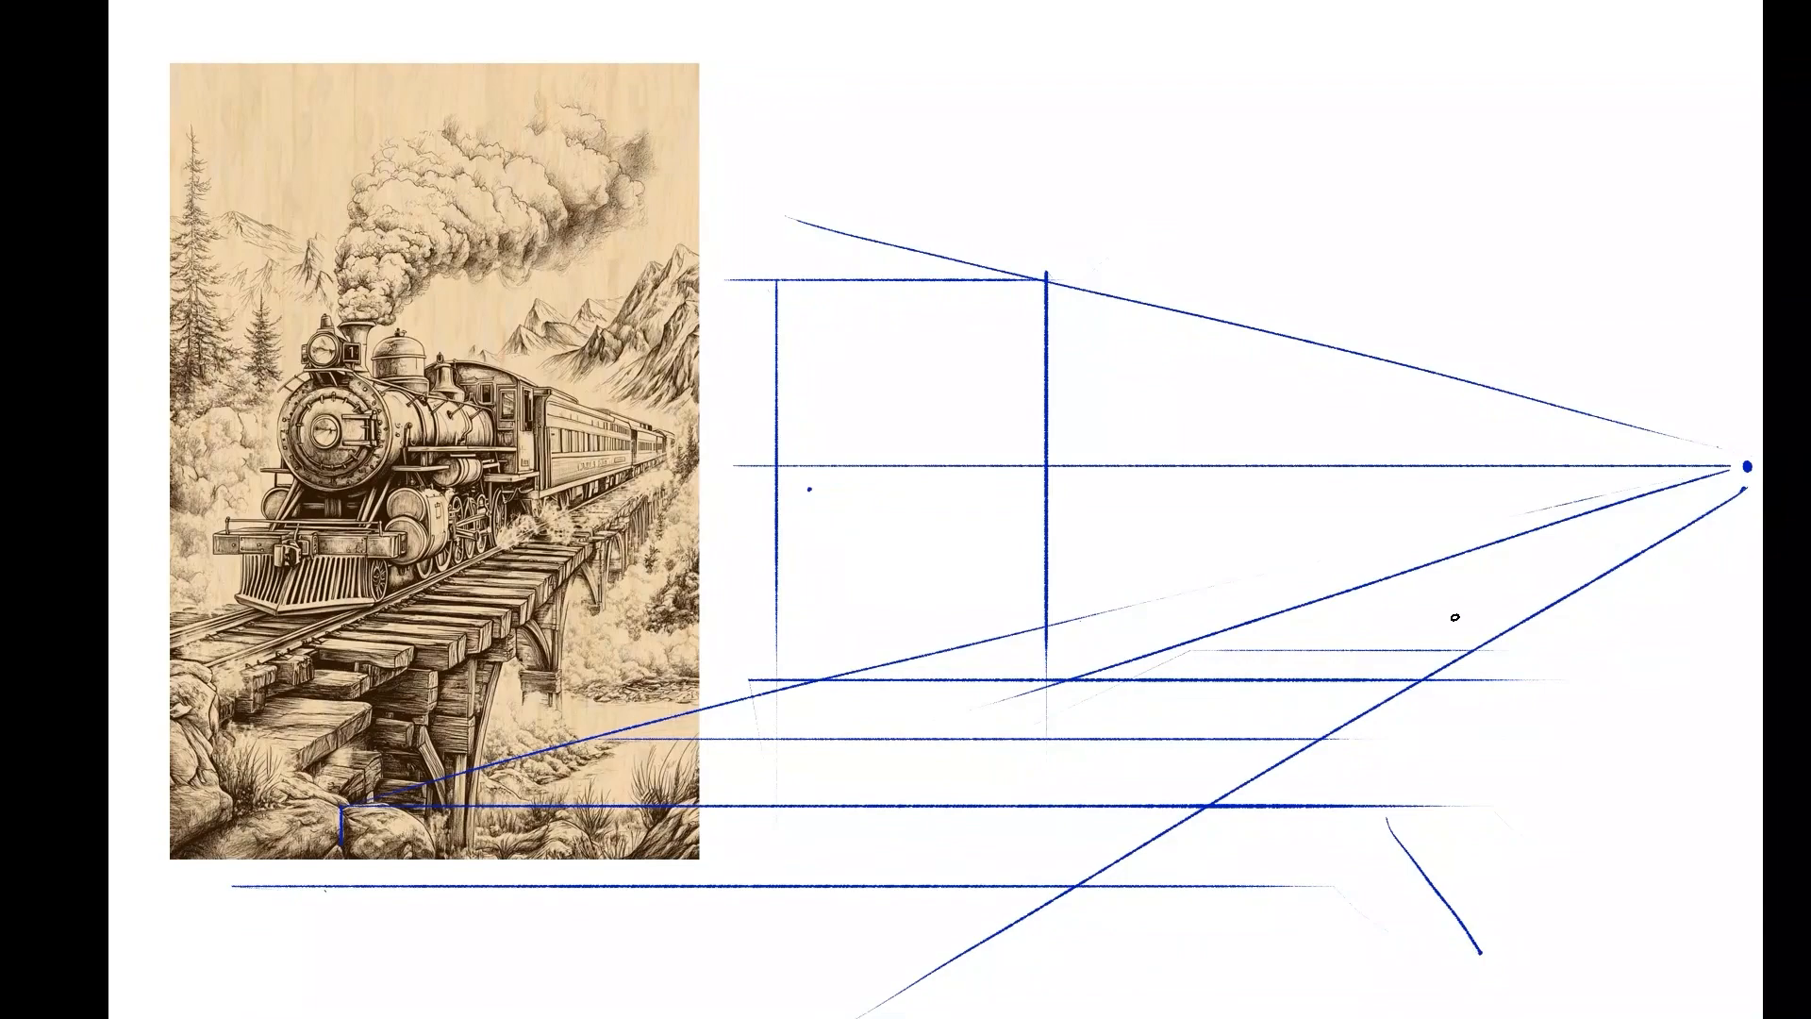
Draw five progressively shorter and closer horizontal crosstie lines between the track edges, receding to the vanishing point.
{"action": "key", "text": "shift"}
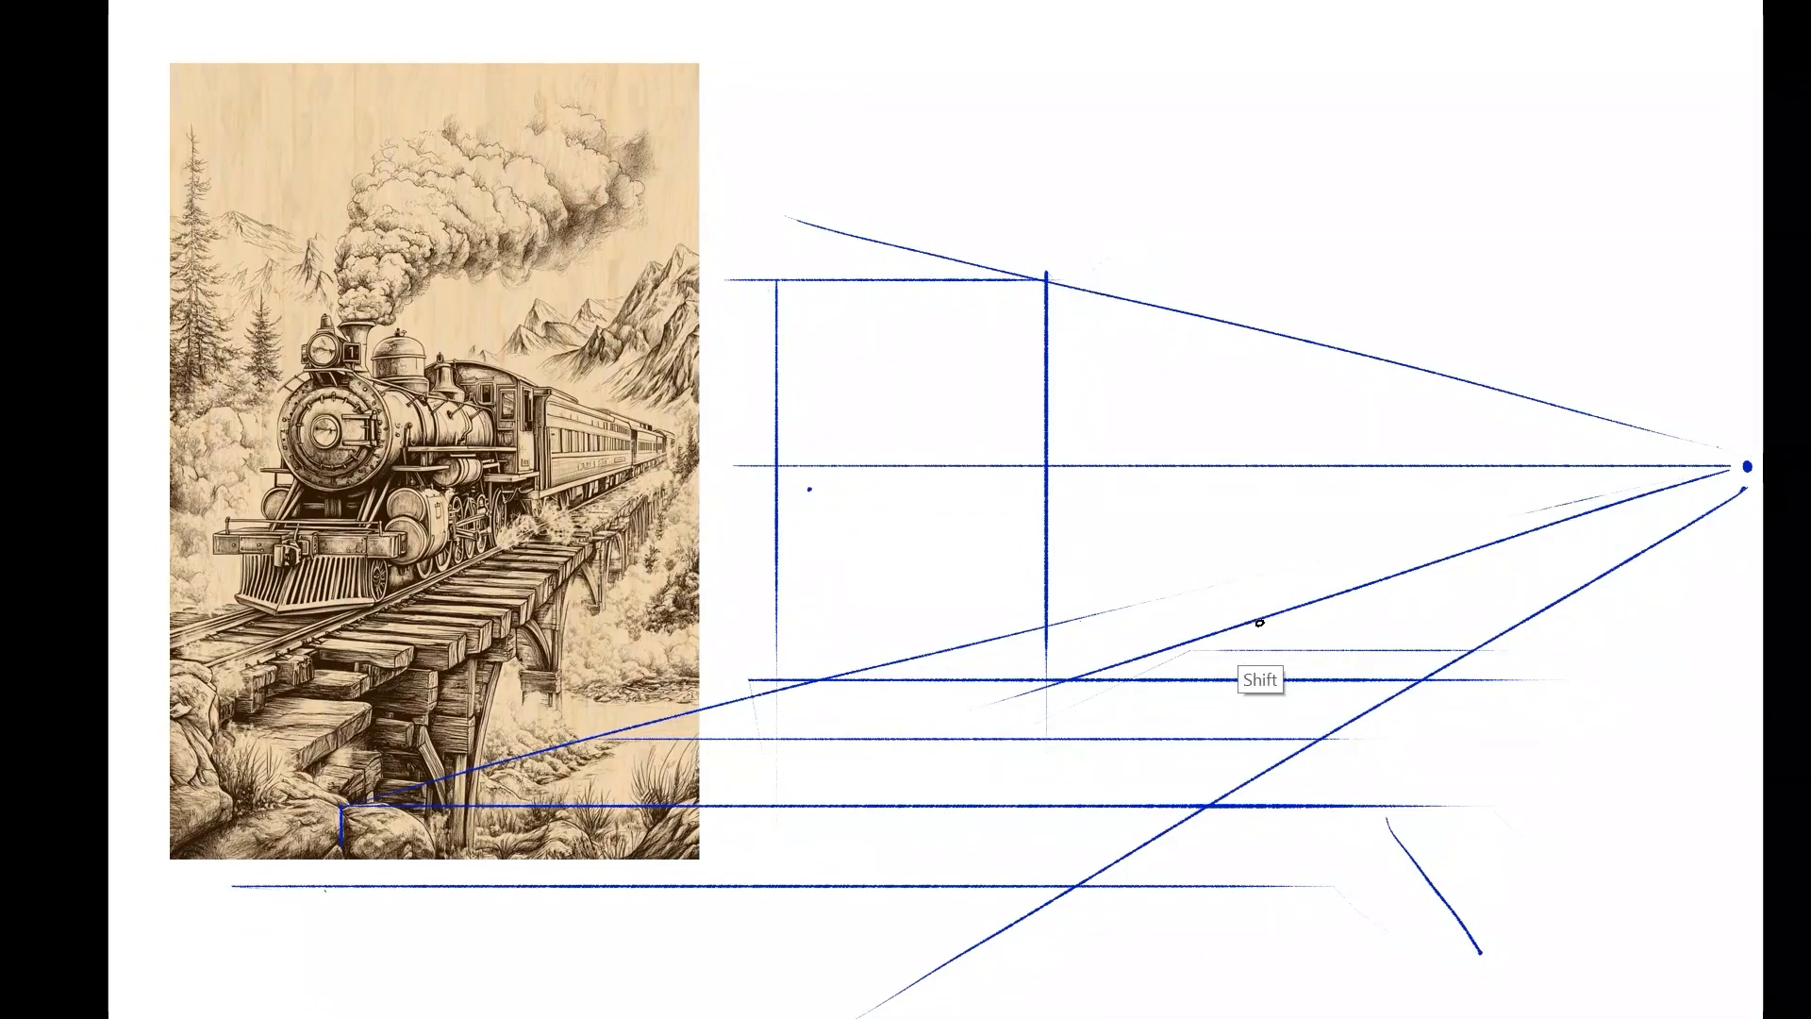
{"action": "left_click", "coordinate": [1521, 622], "text": "shift"}
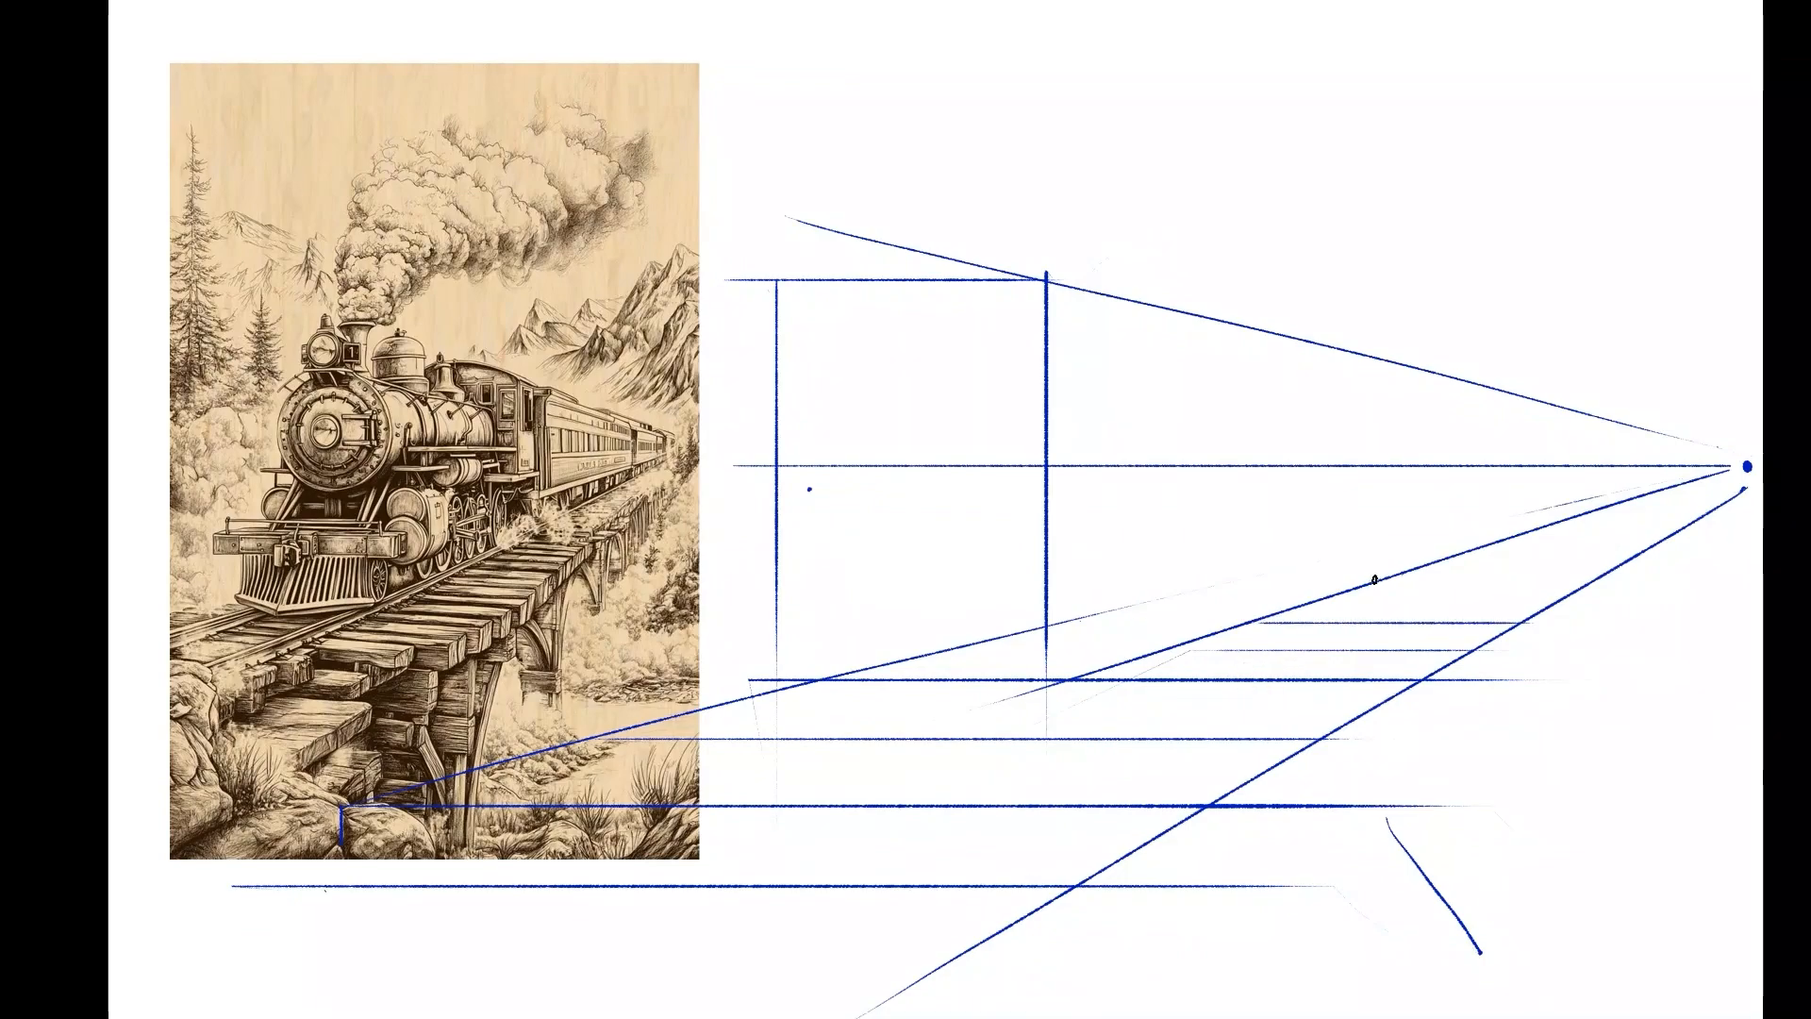
{"action": "left_click_drag", "start_coordinate": [1379, 579], "coordinate": [1646, 580]}
{"action": "key", "text": "shift"}
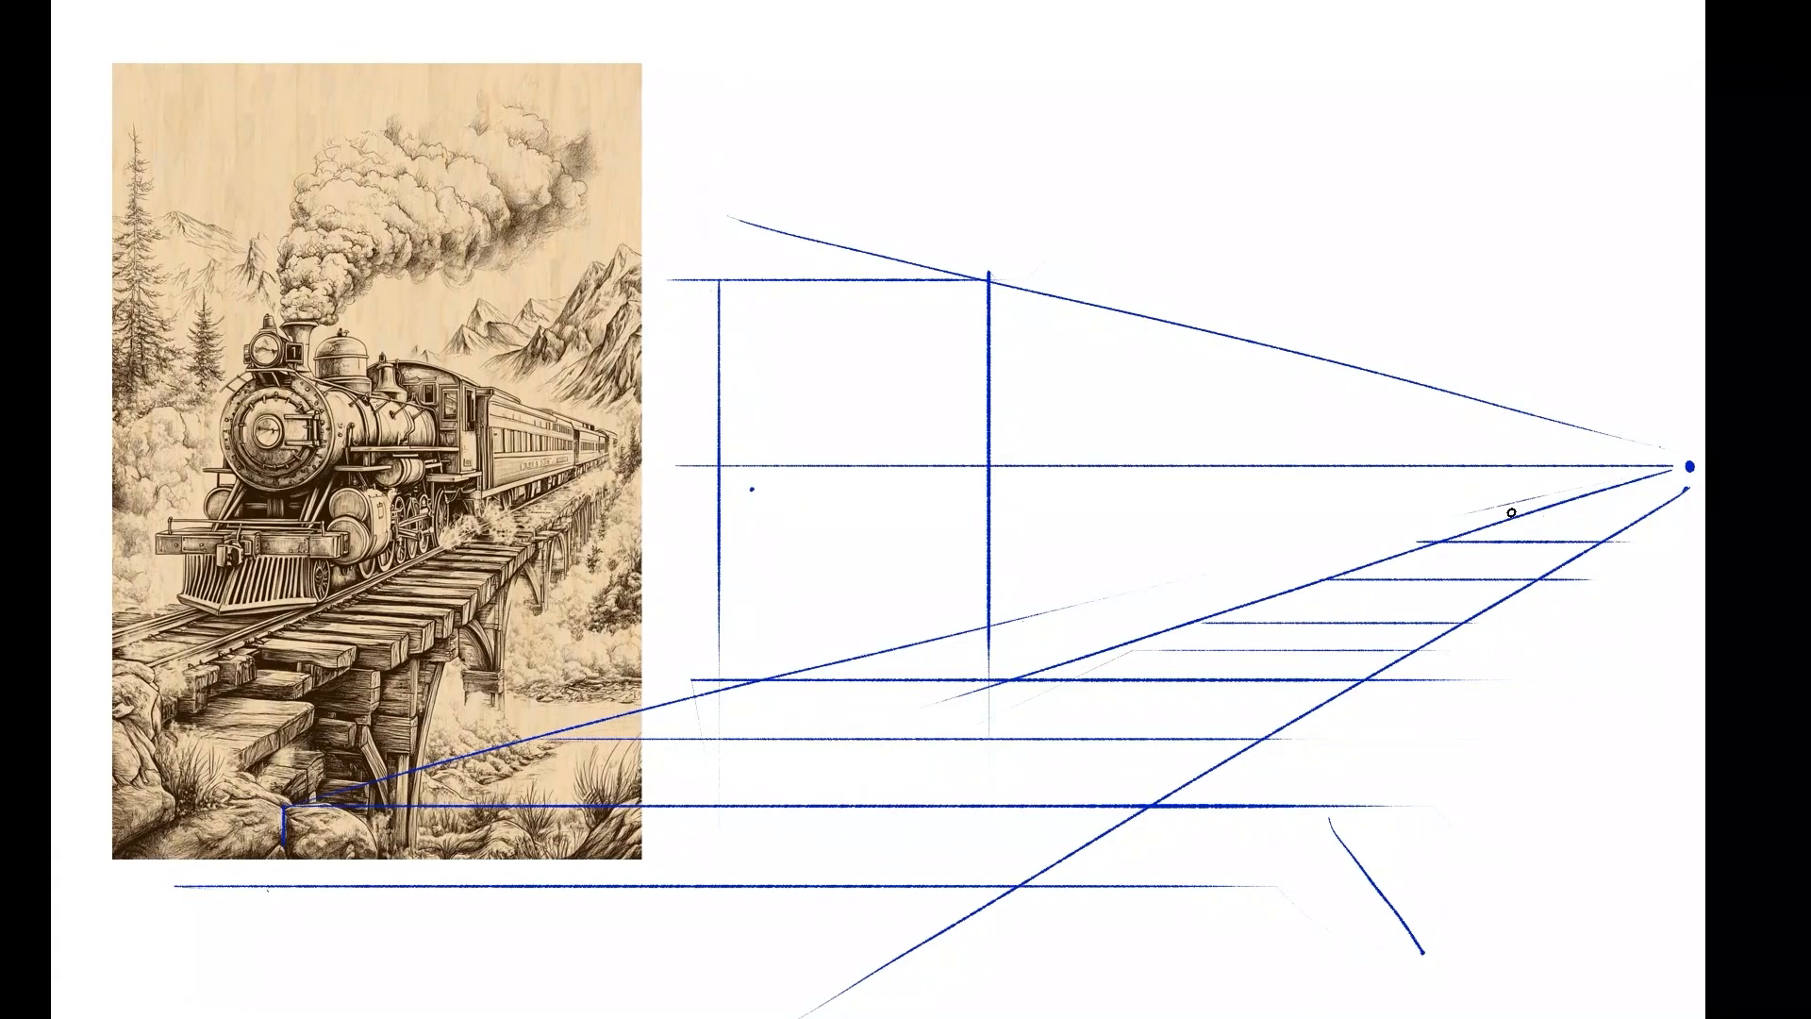
{"action": "left_click_drag", "start_coordinate": [1566, 514], "coordinate": [1729, 514]}
{"action": "left_click_drag", "start_coordinate": [1610, 489], "coordinate": [1673, 488]}
Reinforce the train box's front corner and draw two straight vertical divisions along its side, shrinking with distance.
{"action": "left_click_drag", "start_coordinate": [991, 276], "coordinate": [986, 739]}
{"action": "left_click_drag", "start_coordinate": [1175, 322], "coordinate": [1174, 595]}
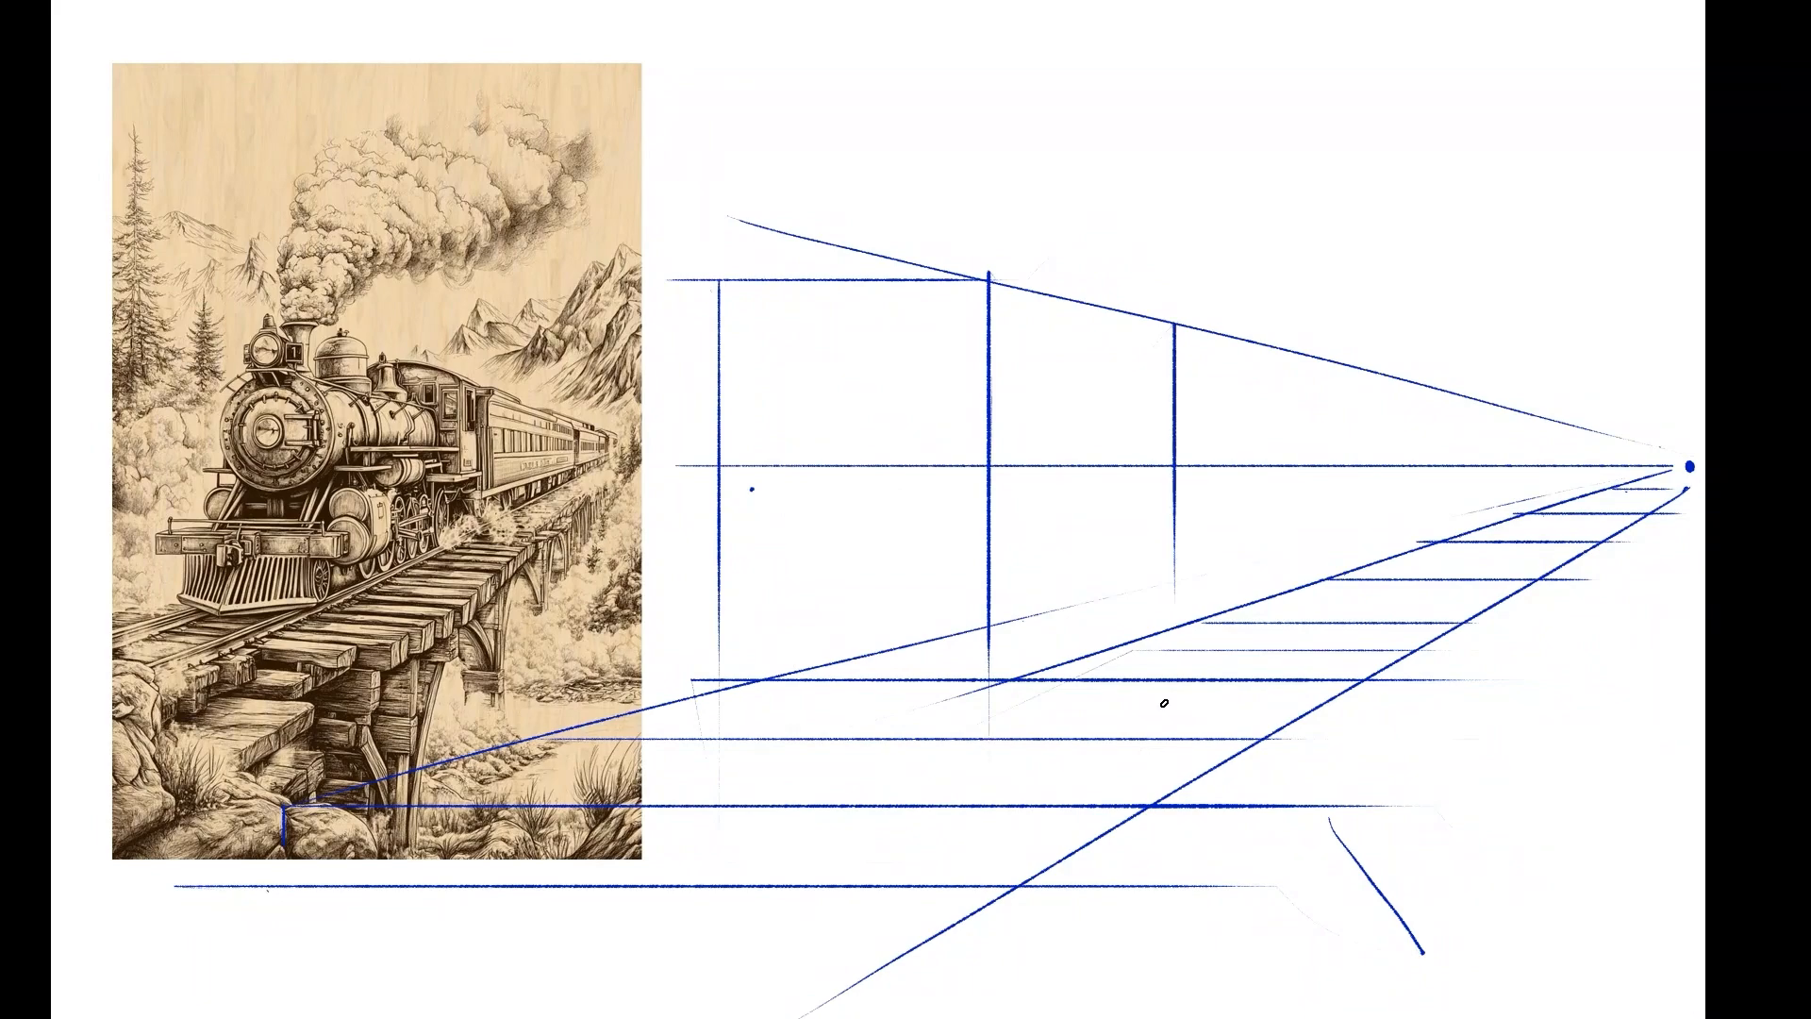
{"action": "left_click_drag", "start_coordinate": [1420, 386], "coordinate": [1419, 572]}
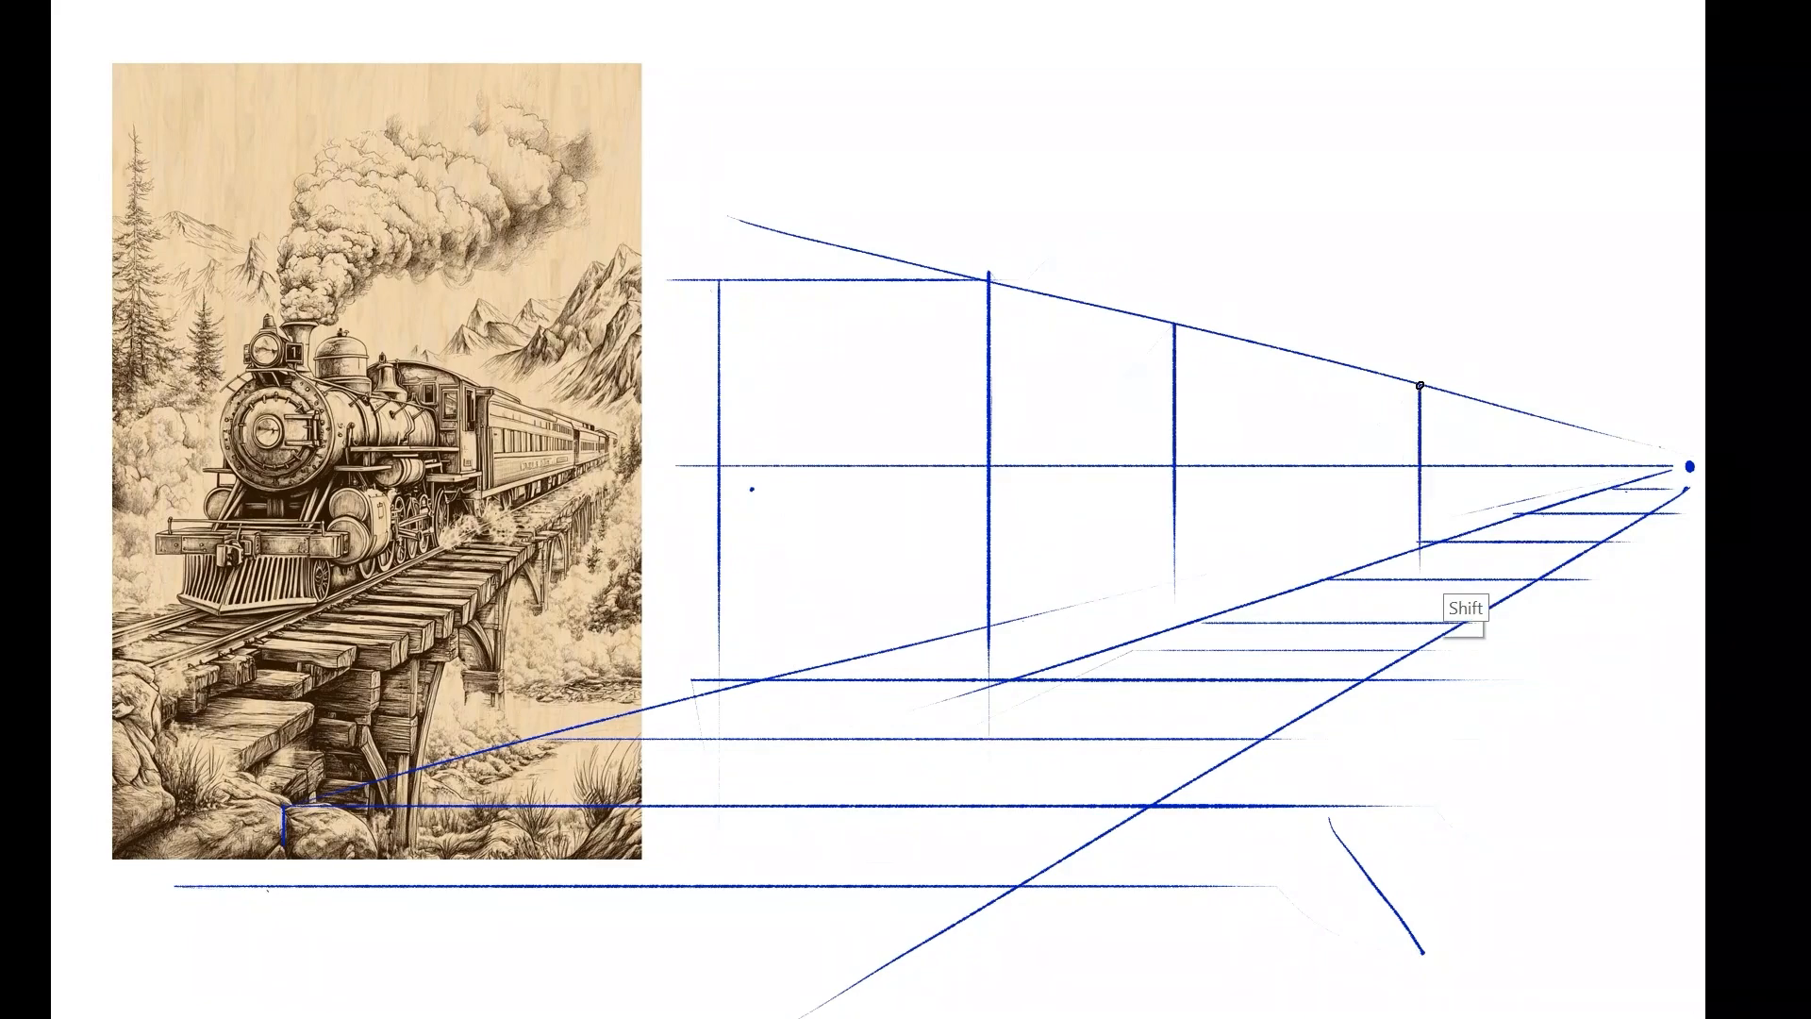
{"action": "key", "text": "shift"}
{"action": "key", "text": "shift"}
{"action": "key", "text": "shift"}
{"action": "key", "text": "shift"}
{"action": "key", "text": "shift"}
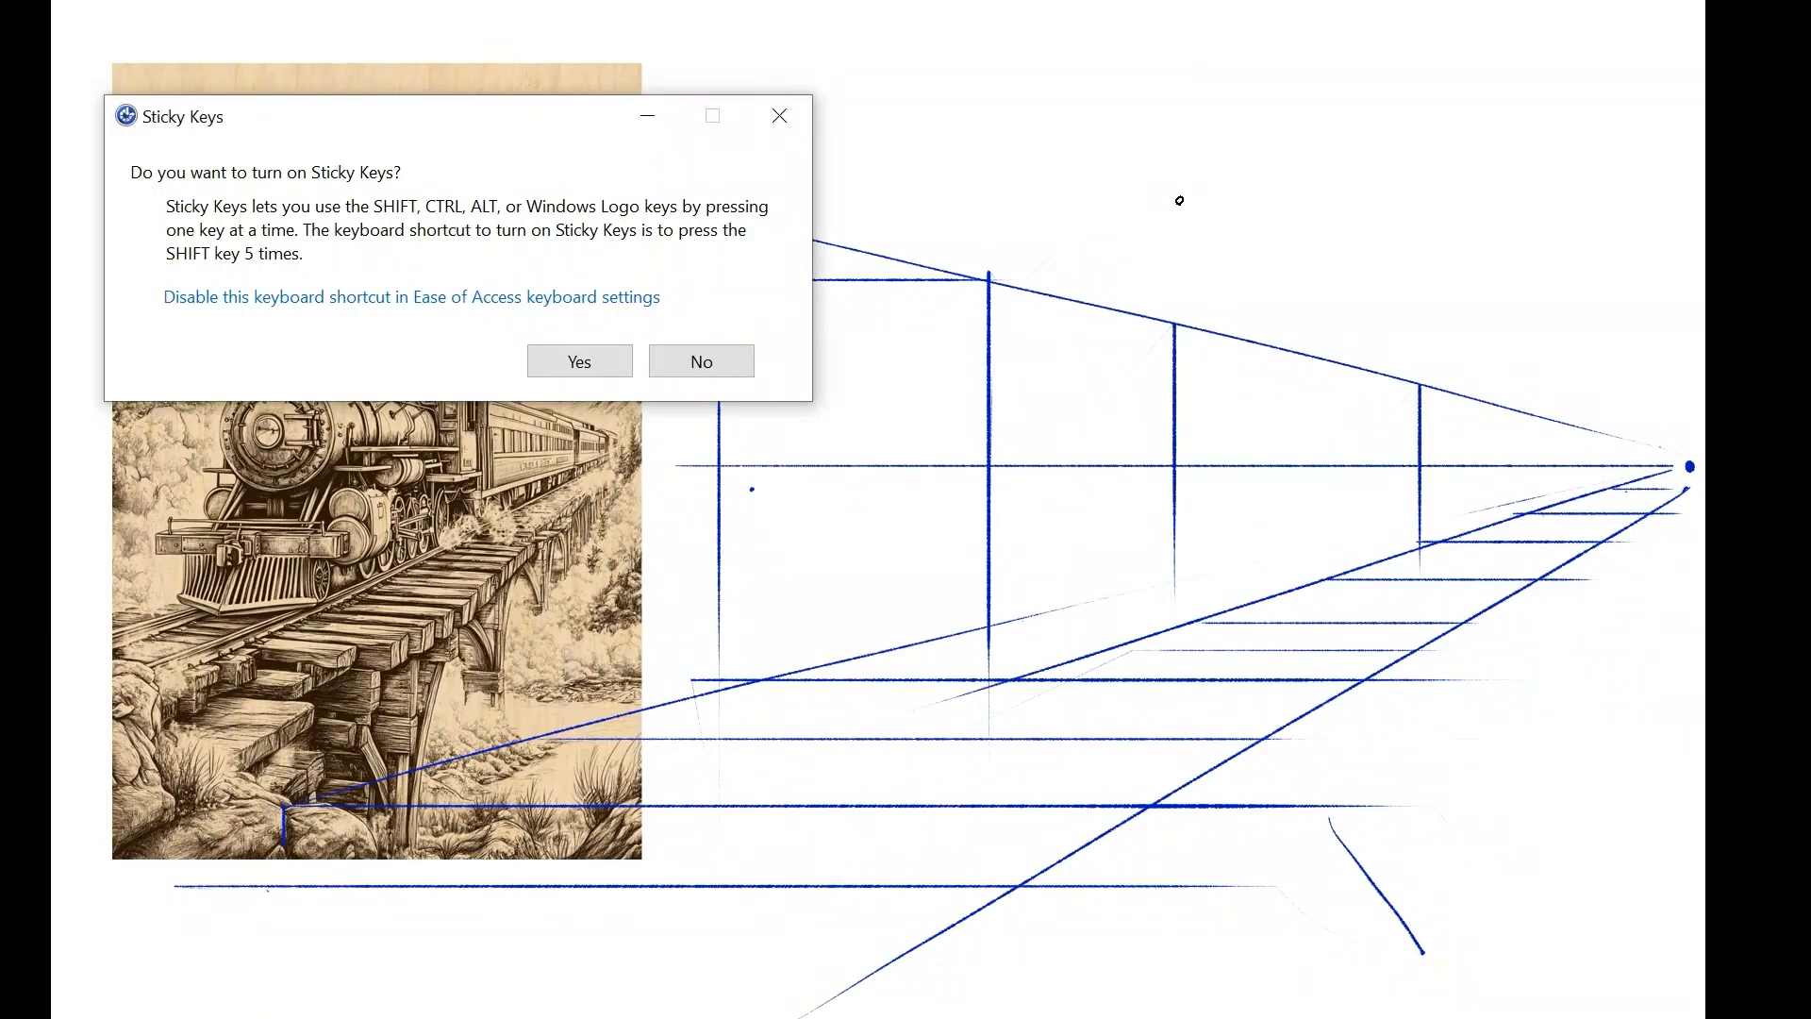
{"action": "left_click", "coordinate": [788, 115]}
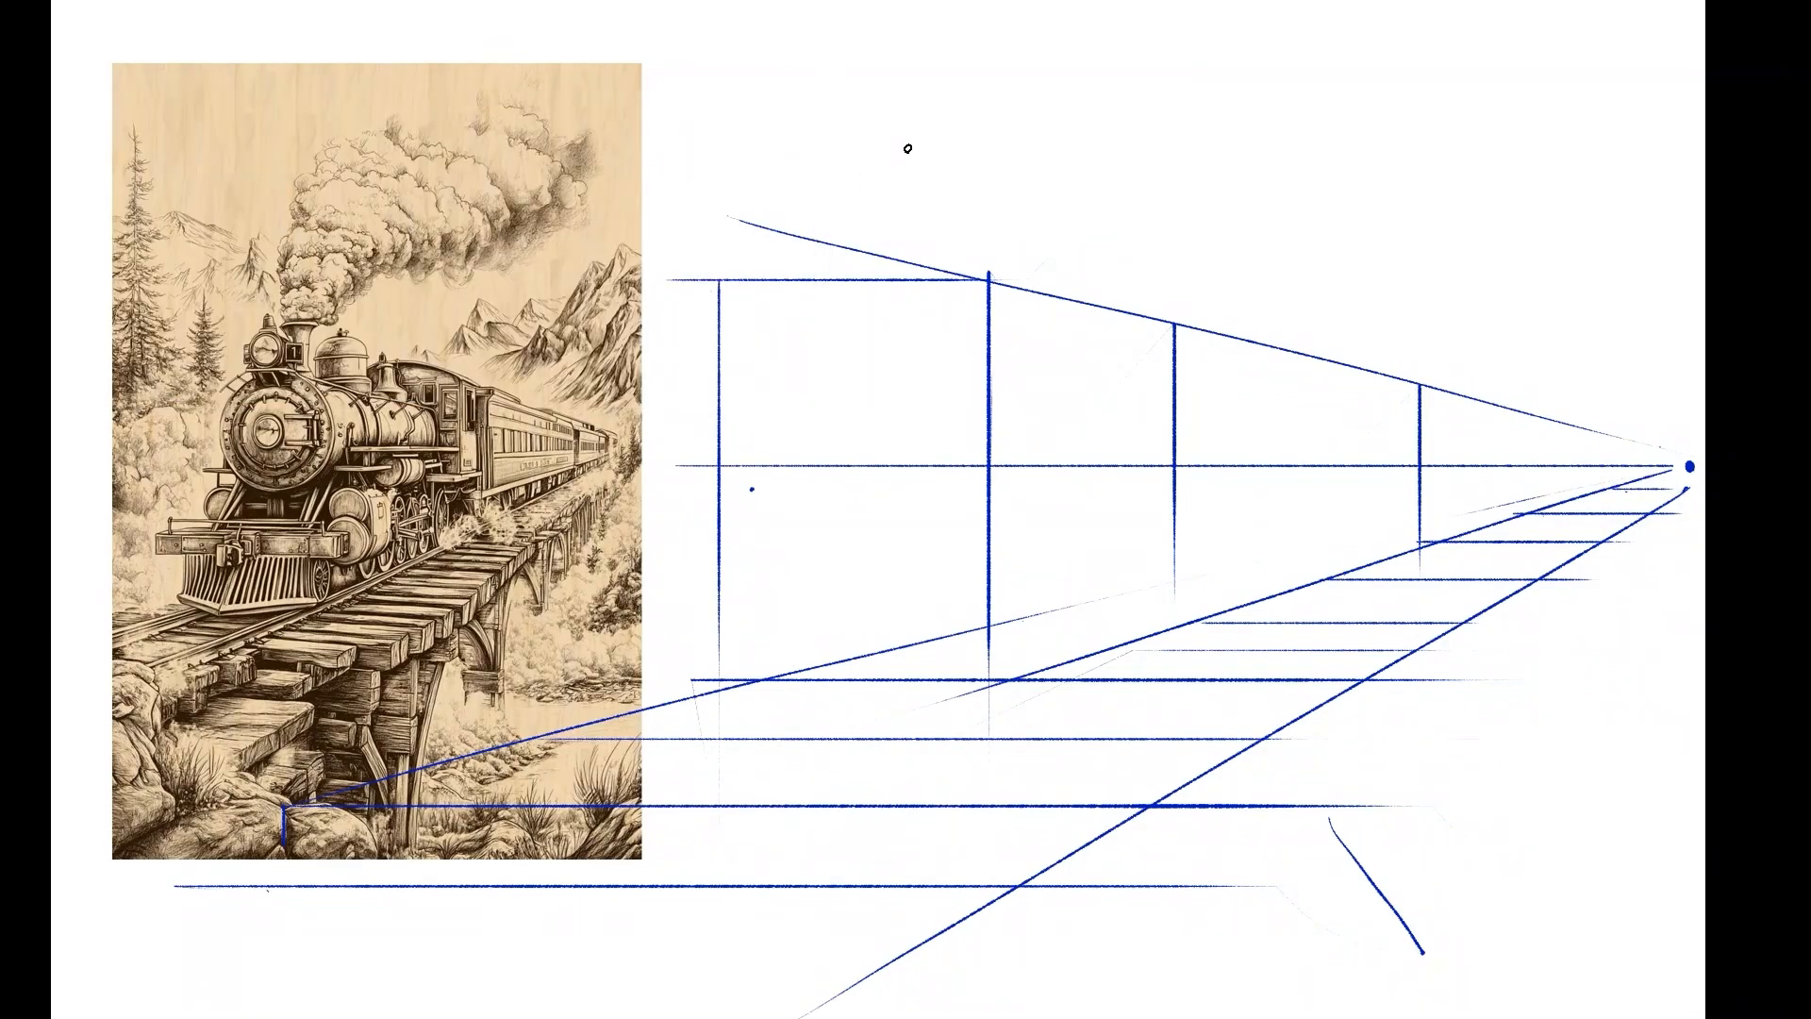
Add two shorter vertical divisions on the train's side close to the vanishing point.
{"action": "left_click_drag", "start_coordinate": [1529, 416], "coordinate": [1529, 483]}
{"action": "left_click_drag", "start_coordinate": [1627, 438], "coordinate": [1626, 477]}
{"action": "key", "text": "shift"}
{"action": "key", "text": "shift"}
{"action": "key", "text": "shift"}
{"action": "key", "text": "shift"}
{"action": "key", "text": "shift"}
{"action": "left_click", "coordinate": [781, 115]}
Sketch the boiler's round front face with concentric inner rings and a guideline along its upper edge.
{"action": "mouse_move", "coordinate": [857, 368]}
{"action": "left_mouse_down"}
{"action": "mouse_move", "coordinate": [784, 557]}
{"action": "mouse_move", "coordinate": [850, 387]}
{"action": "left_mouse_up"}
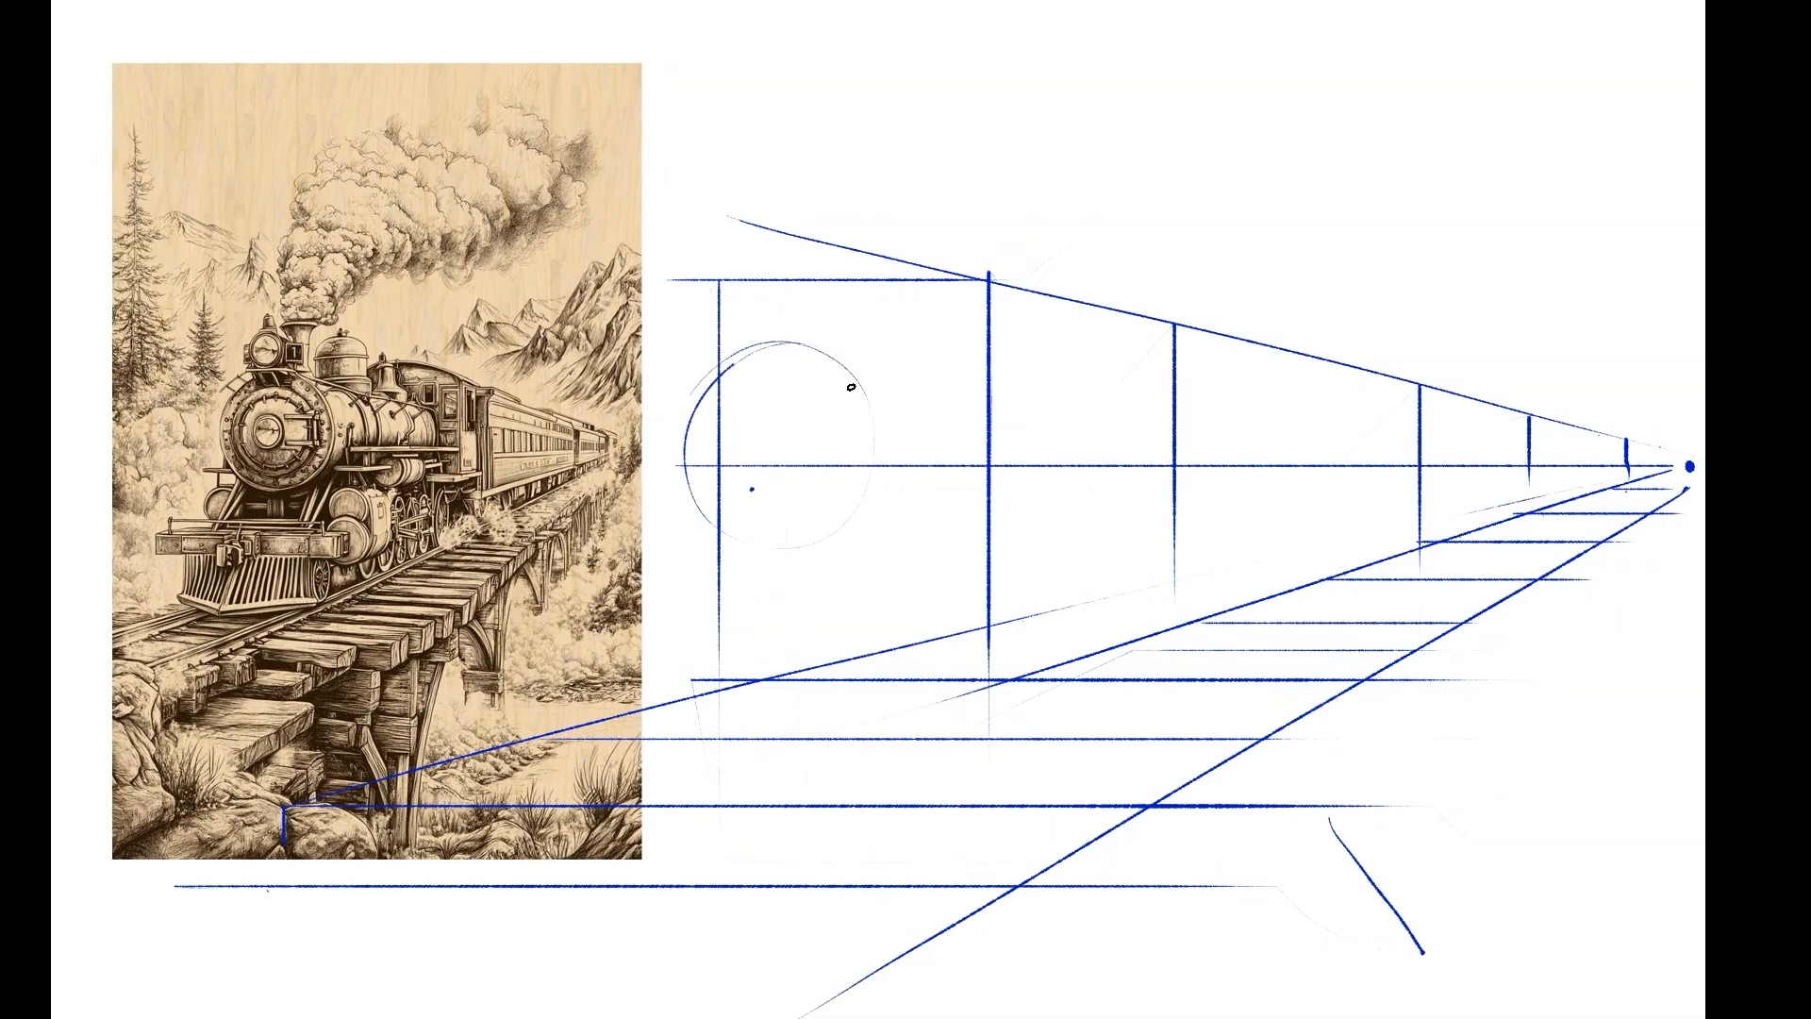
{"action": "mouse_move", "coordinate": [736, 357]}
{"action": "left_mouse_down"}
{"action": "mouse_move", "coordinate": [866, 500]}
{"action": "mouse_move", "coordinate": [772, 570]}
{"action": "mouse_move", "coordinate": [861, 466]}
{"action": "mouse_move", "coordinate": [743, 554]}
{"action": "mouse_move", "coordinate": [792, 341]}
{"action": "left_mouse_up"}
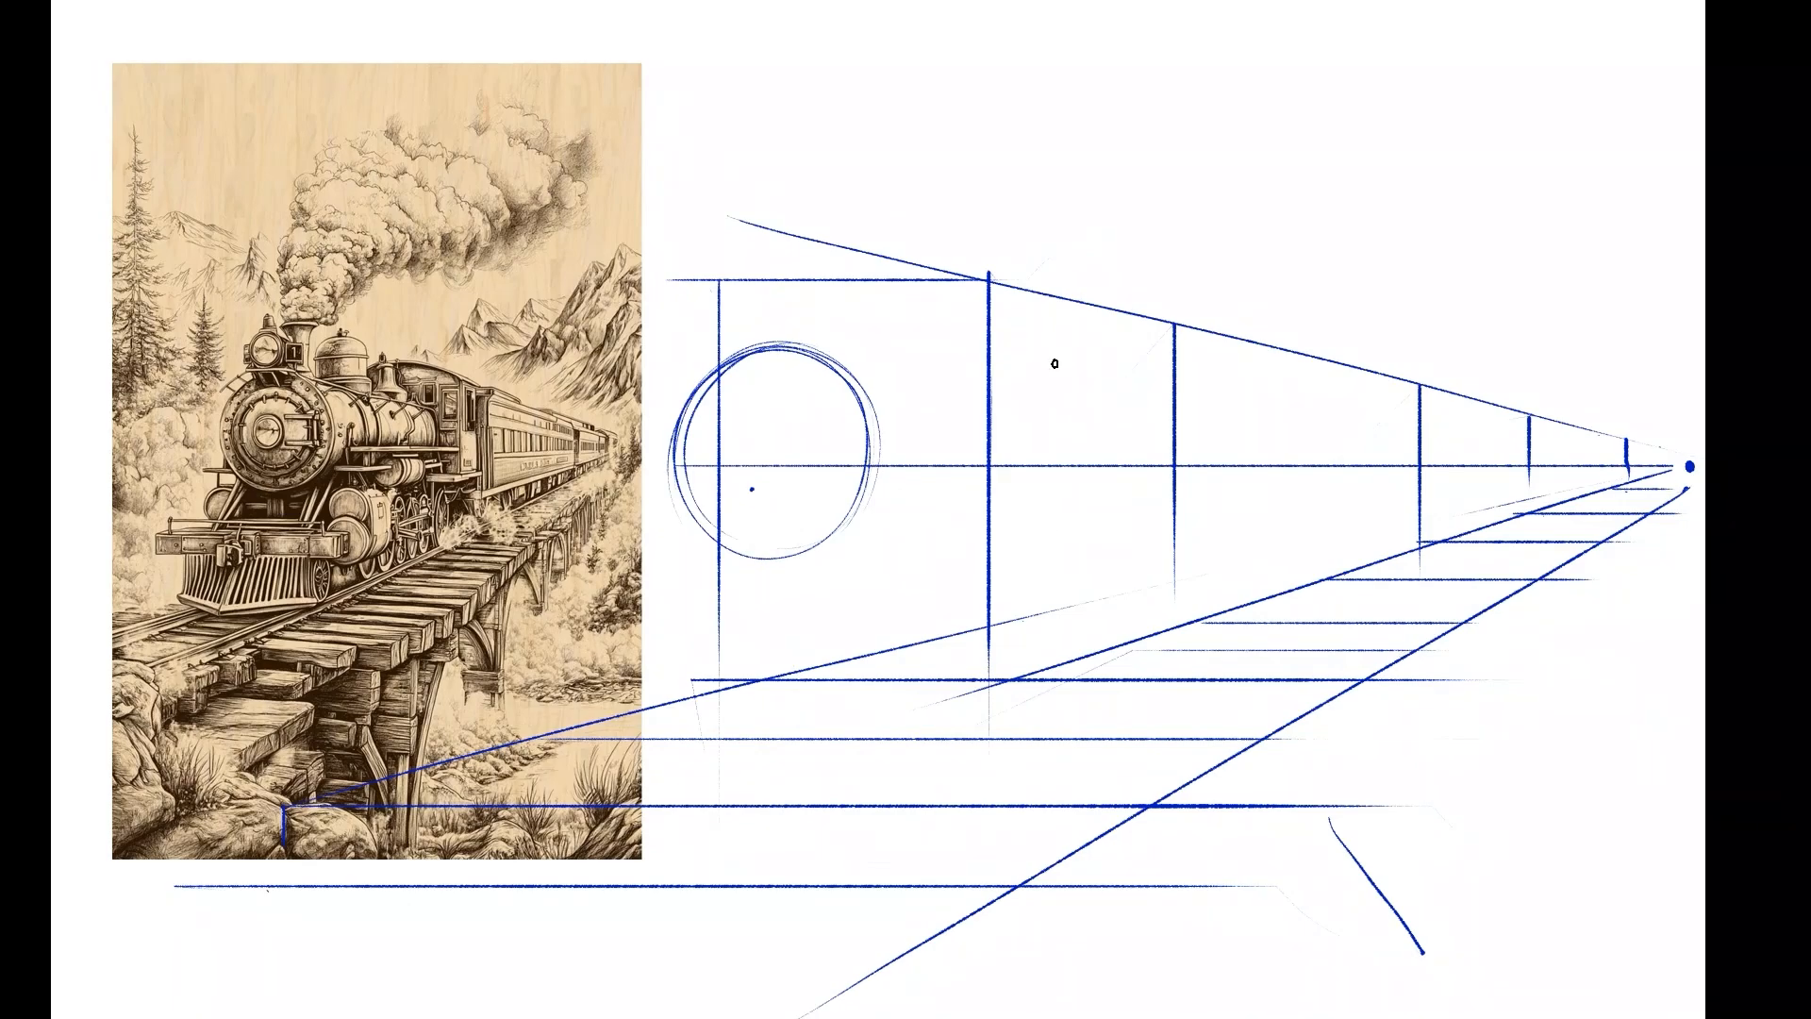
{"action": "left_click_drag", "start_coordinate": [682, 322], "coordinate": [1014, 375]}
{"action": "mouse_move", "coordinate": [766, 383]}
{"action": "left_mouse_down"}
{"action": "mouse_move", "coordinate": [813, 451]}
{"action": "mouse_move", "coordinate": [755, 424]}
{"action": "mouse_move", "coordinate": [718, 439]}
{"action": "mouse_move", "coordinate": [751, 467]}
{"action": "left_mouse_up"}
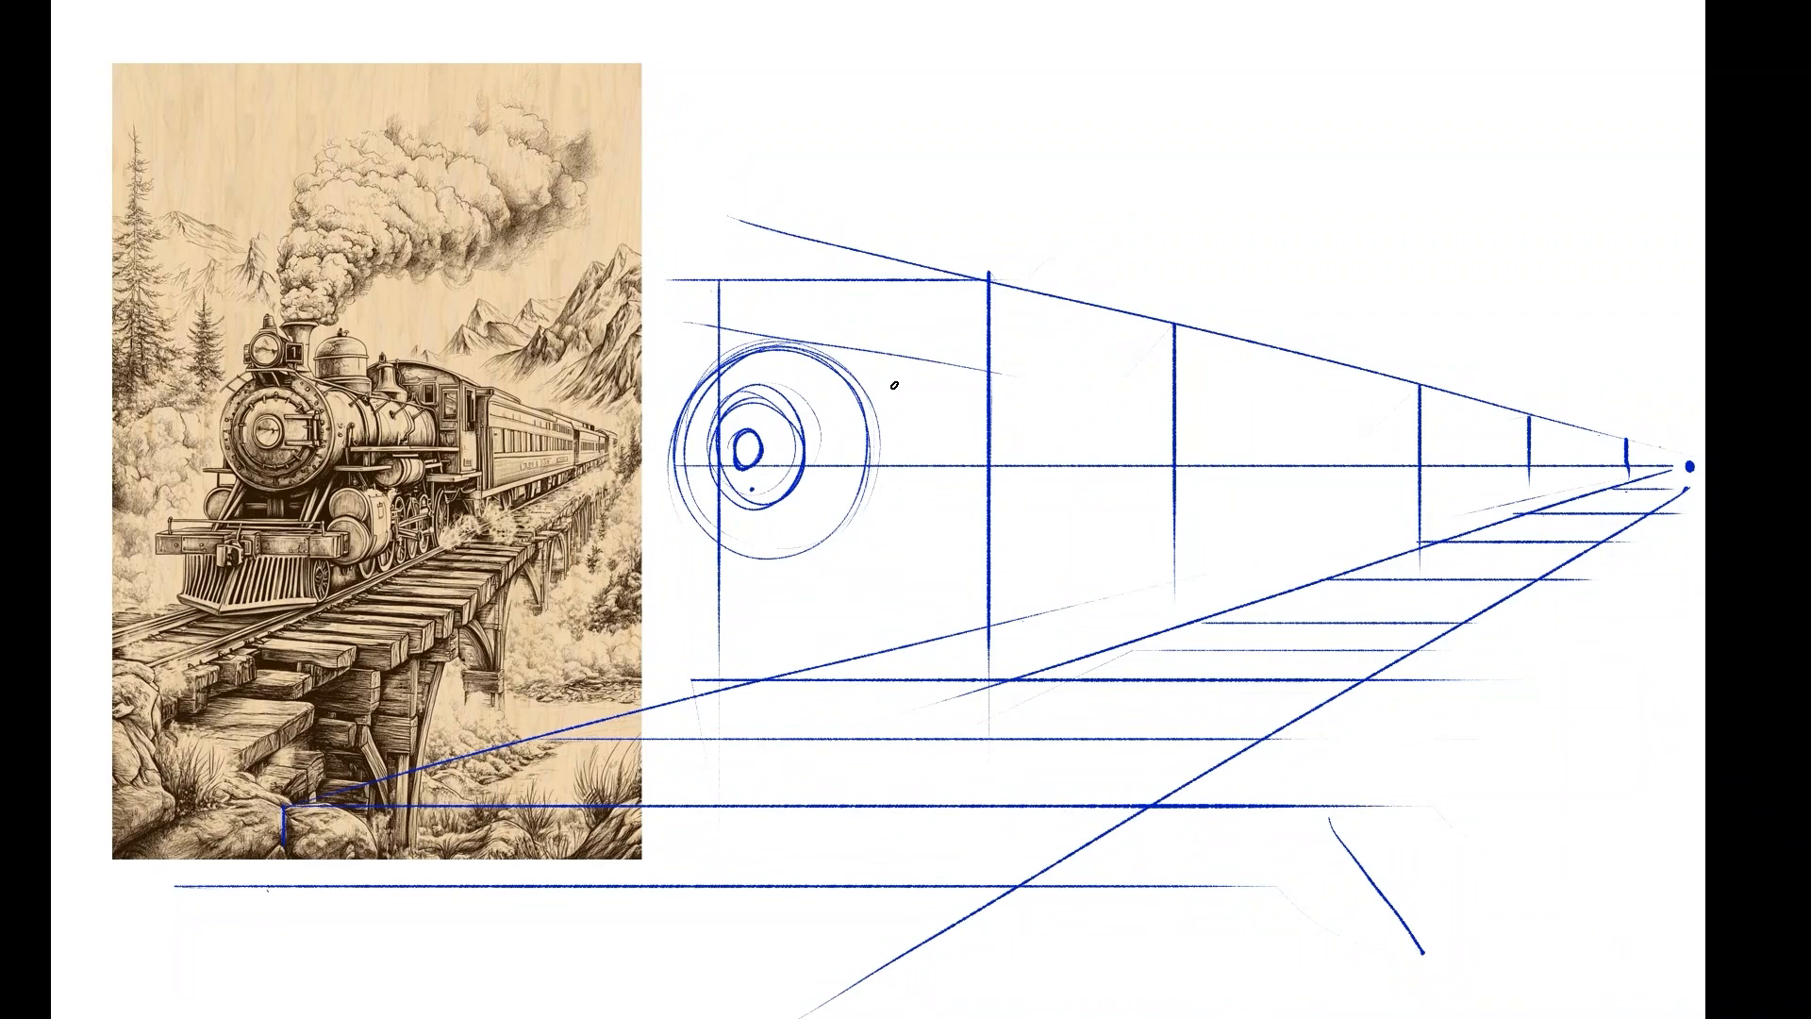
Build the boiler's cylinder with a curved rear edge and upper and lower lines converging on the vanishing point.
{"action": "mouse_move", "coordinate": [953, 367]}
{"action": "left_mouse_down"}
{"action": "mouse_move", "coordinate": [987, 427]}
{"action": "mouse_move", "coordinate": [993, 405]}
{"action": "mouse_move", "coordinate": [990, 495]}
{"action": "left_mouse_up"}
{"action": "mouse_move", "coordinate": [948, 367]}
{"action": "left_mouse_down"}
{"action": "mouse_move", "coordinate": [994, 476]}
{"action": "mouse_move", "coordinate": [900, 534]}
{"action": "mouse_move", "coordinate": [817, 555]}
{"action": "left_mouse_up"}
{"action": "left_click_drag", "start_coordinate": [976, 511], "coordinate": [825, 550]}
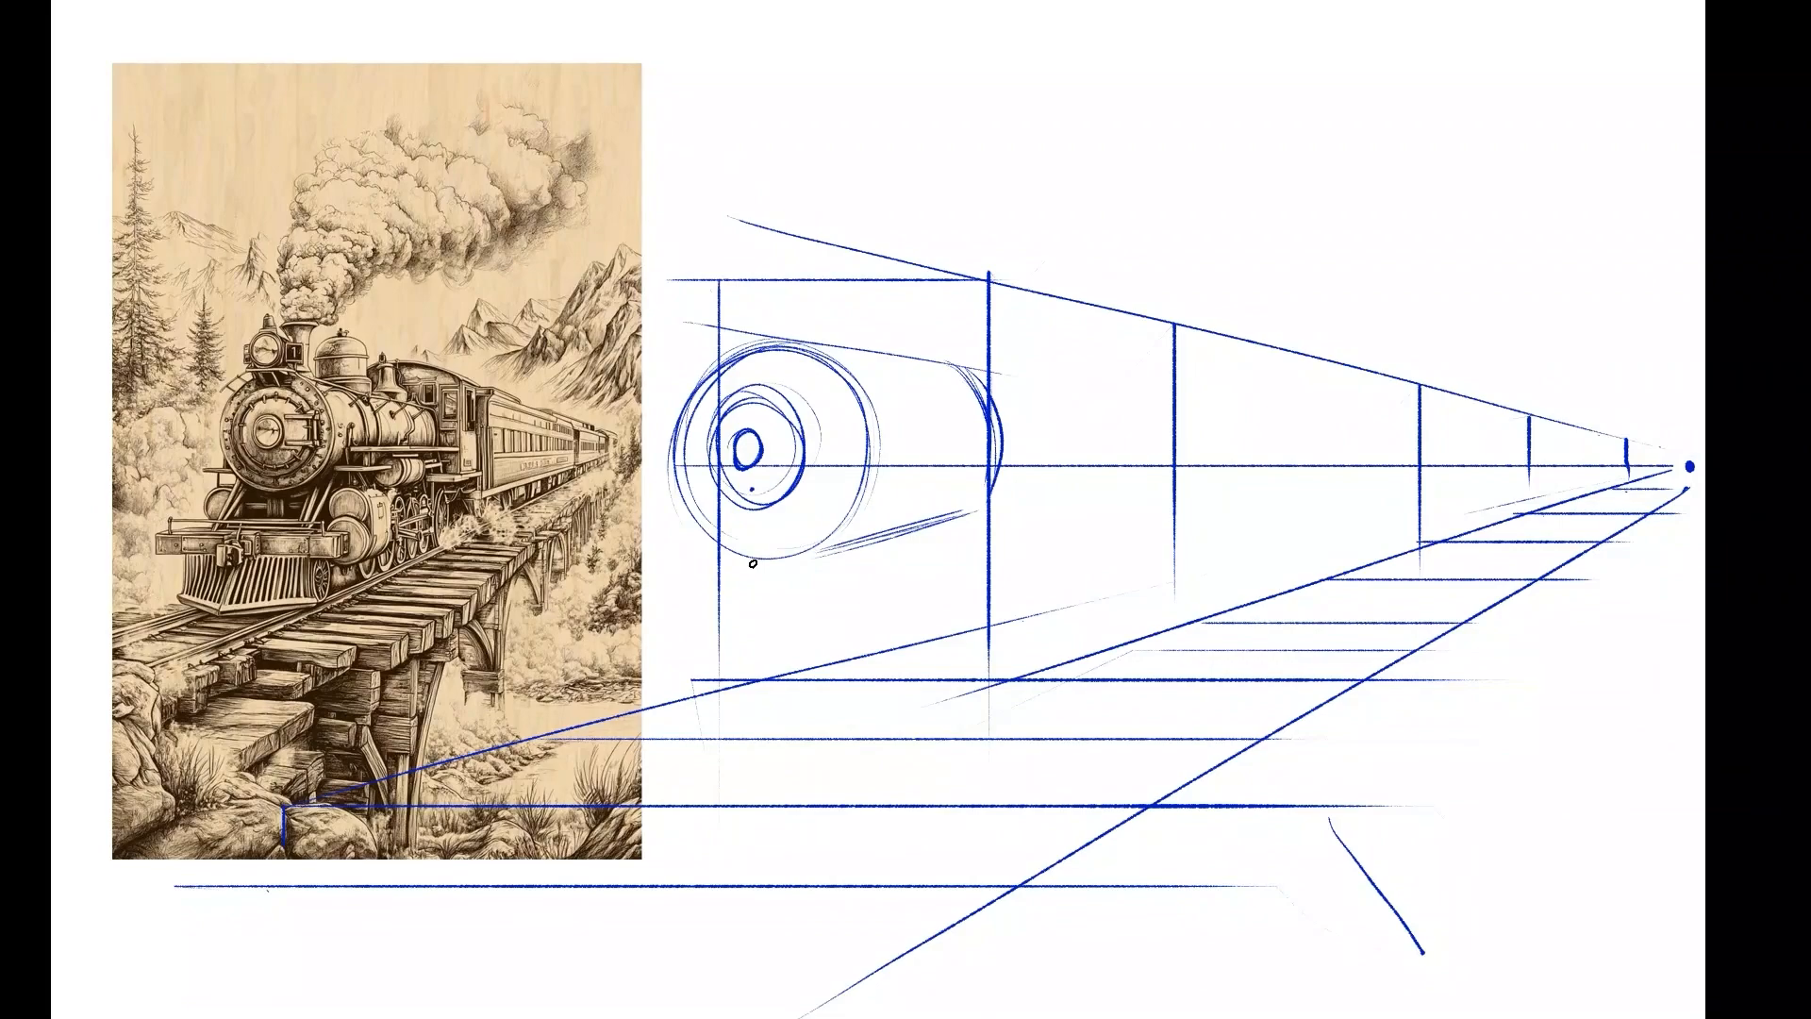
{"action": "left_click_drag", "start_coordinate": [707, 354], "coordinate": [1595, 441]}
{"action": "mouse_move", "coordinate": [776, 351]}
{"action": "left_mouse_down"}
{"action": "mouse_move", "coordinate": [1643, 447]}
{"action": "mouse_move", "coordinate": [1251, 501]}
{"action": "left_mouse_up"}
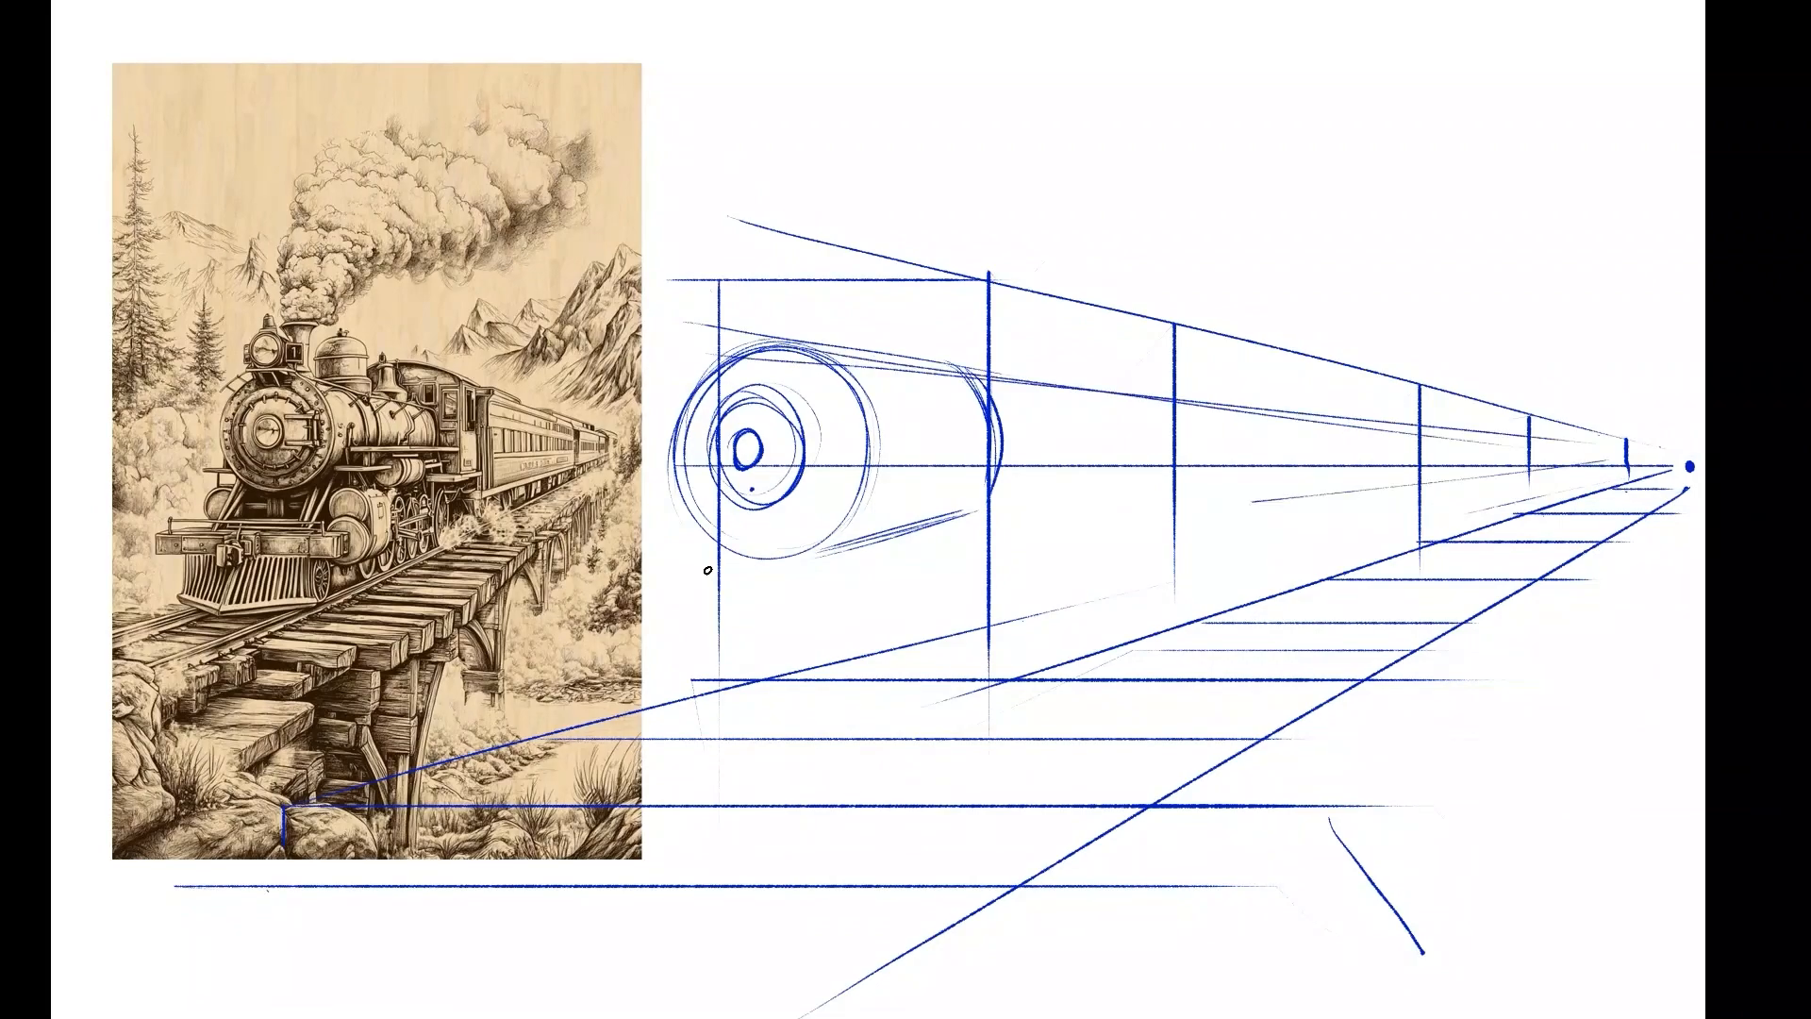
{"action": "mouse_move", "coordinate": [762, 561]}
{"action": "left_mouse_down"}
{"action": "mouse_move", "coordinate": [1254, 500]}
{"action": "mouse_move", "coordinate": [1042, 532]}
{"action": "left_mouse_up"}
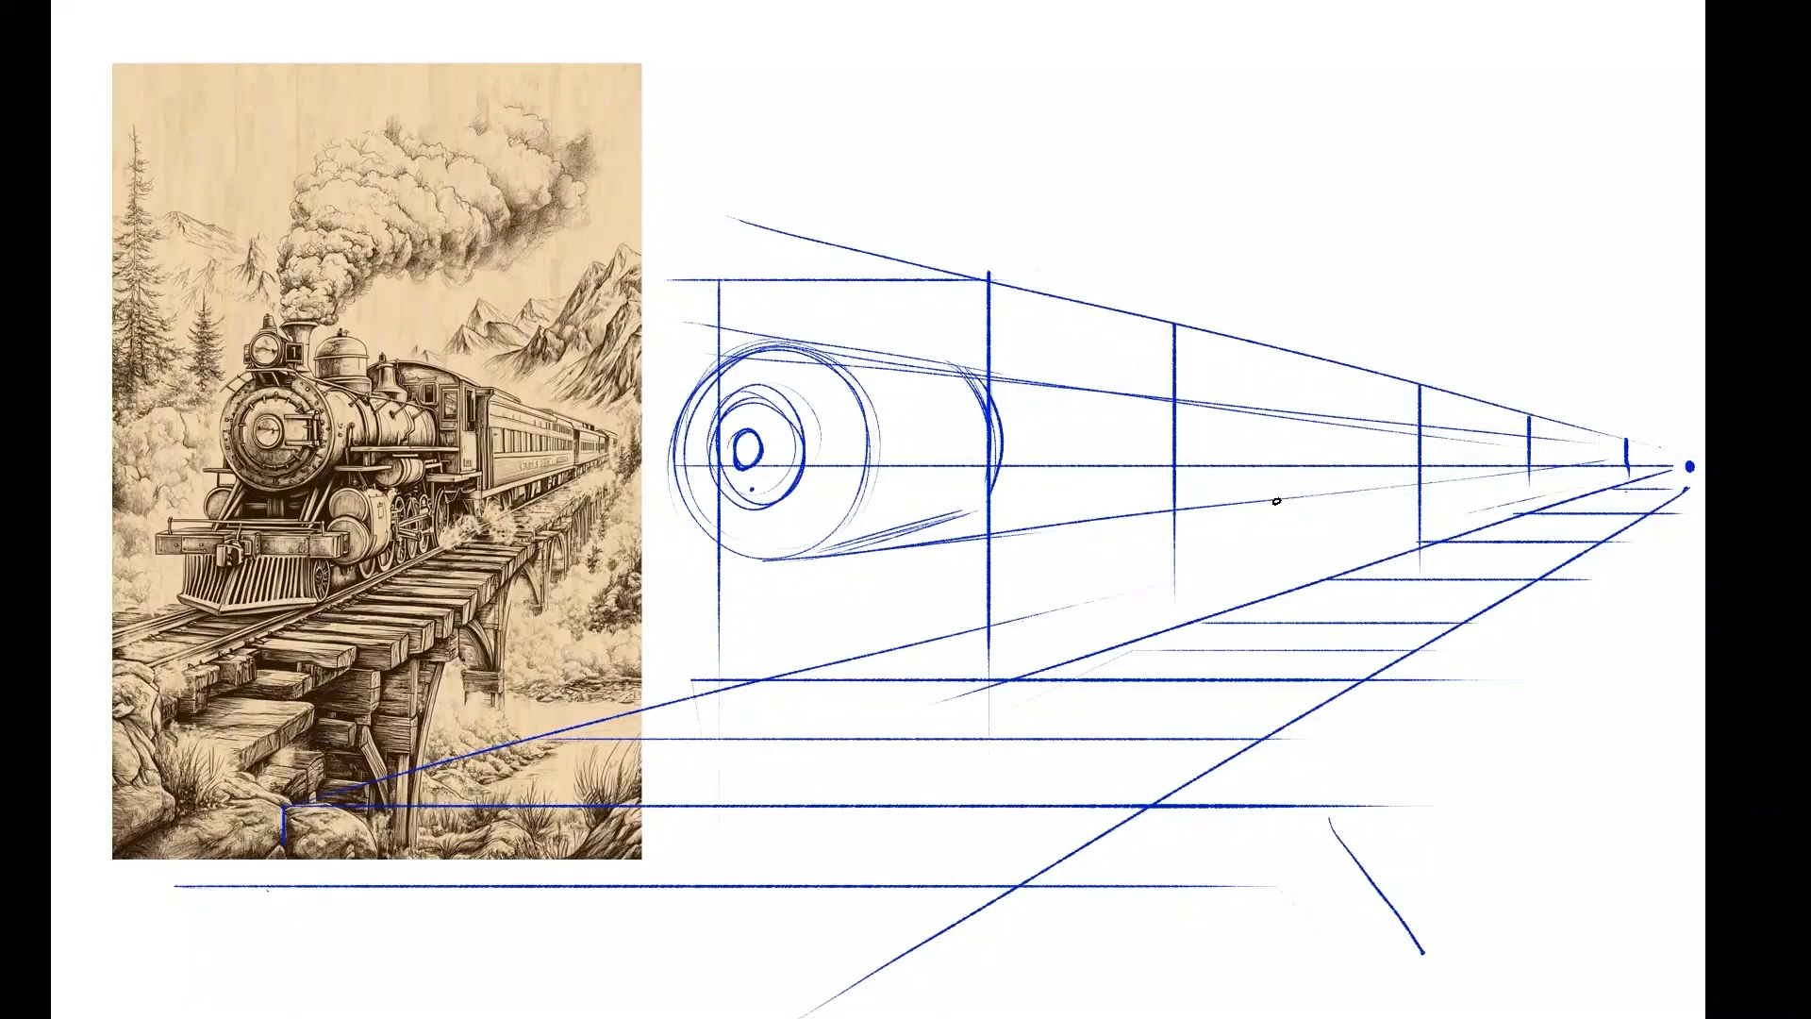
{"action": "mouse_move", "coordinate": [951, 378]}
{"action": "left_mouse_down"}
{"action": "mouse_move", "coordinate": [968, 512]}
{"action": "mouse_move", "coordinate": [954, 529]}
{"action": "left_mouse_up"}
{"action": "mouse_move", "coordinate": [950, 364]}
{"action": "left_mouse_down"}
{"action": "mouse_move", "coordinate": [990, 481]}
{"action": "mouse_move", "coordinate": [964, 538]}
{"action": "left_mouse_up"}
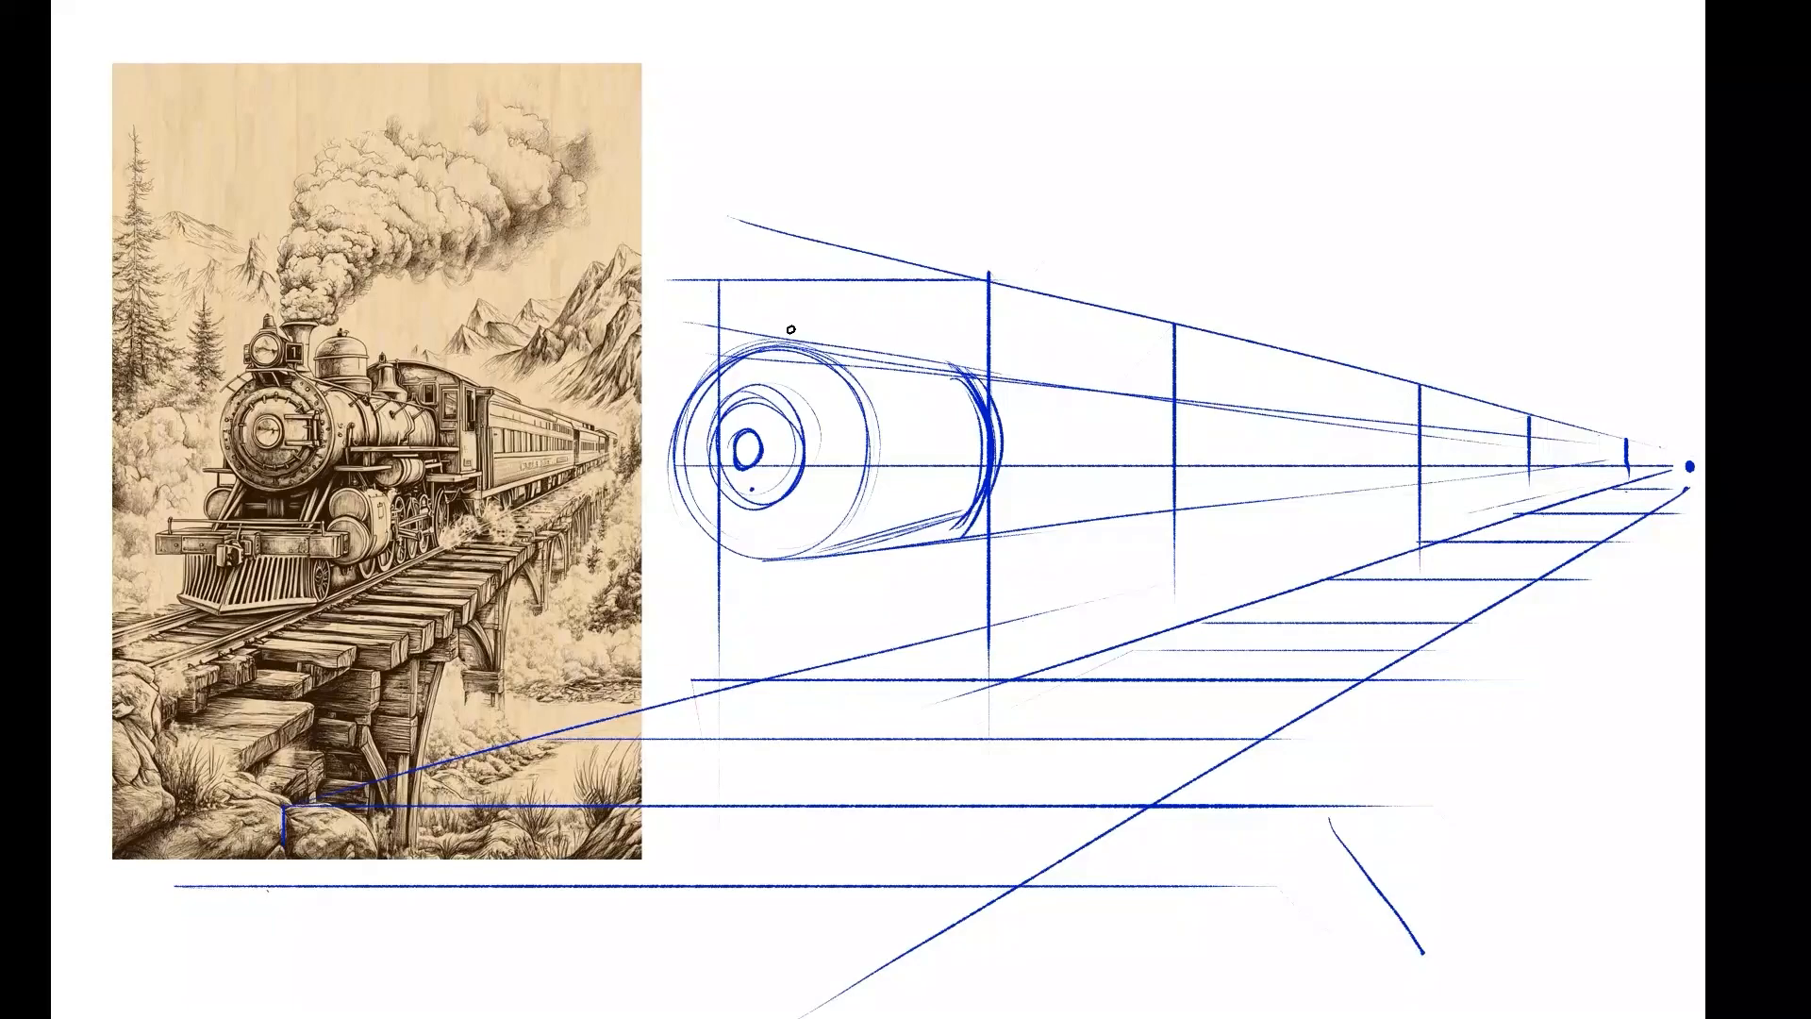
Sketch the round headlamp with its small cap on top of the boiler's front.
{"action": "mouse_move", "coordinate": [748, 332]}
{"action": "left_mouse_down"}
{"action": "mouse_move", "coordinate": [795, 309]}
{"action": "mouse_move", "coordinate": [770, 272]}
{"action": "mouse_move", "coordinate": [780, 282]}
{"action": "mouse_move", "coordinate": [743, 303]}
{"action": "mouse_move", "coordinate": [748, 337]}
{"action": "mouse_move", "coordinate": [798, 280]}
{"action": "left_mouse_up"}
{"action": "mouse_move", "coordinate": [812, 343]}
{"action": "left_mouse_down"}
{"action": "mouse_move", "coordinate": [806, 281]}
{"action": "mouse_move", "coordinate": [809, 345]}
{"action": "mouse_move", "coordinate": [796, 277]}
{"action": "mouse_move", "coordinate": [768, 277]}
{"action": "mouse_move", "coordinate": [785, 267]}
{"action": "left_mouse_up"}
{"action": "left_click_drag", "start_coordinate": [791, 330], "coordinate": [971, 366]}
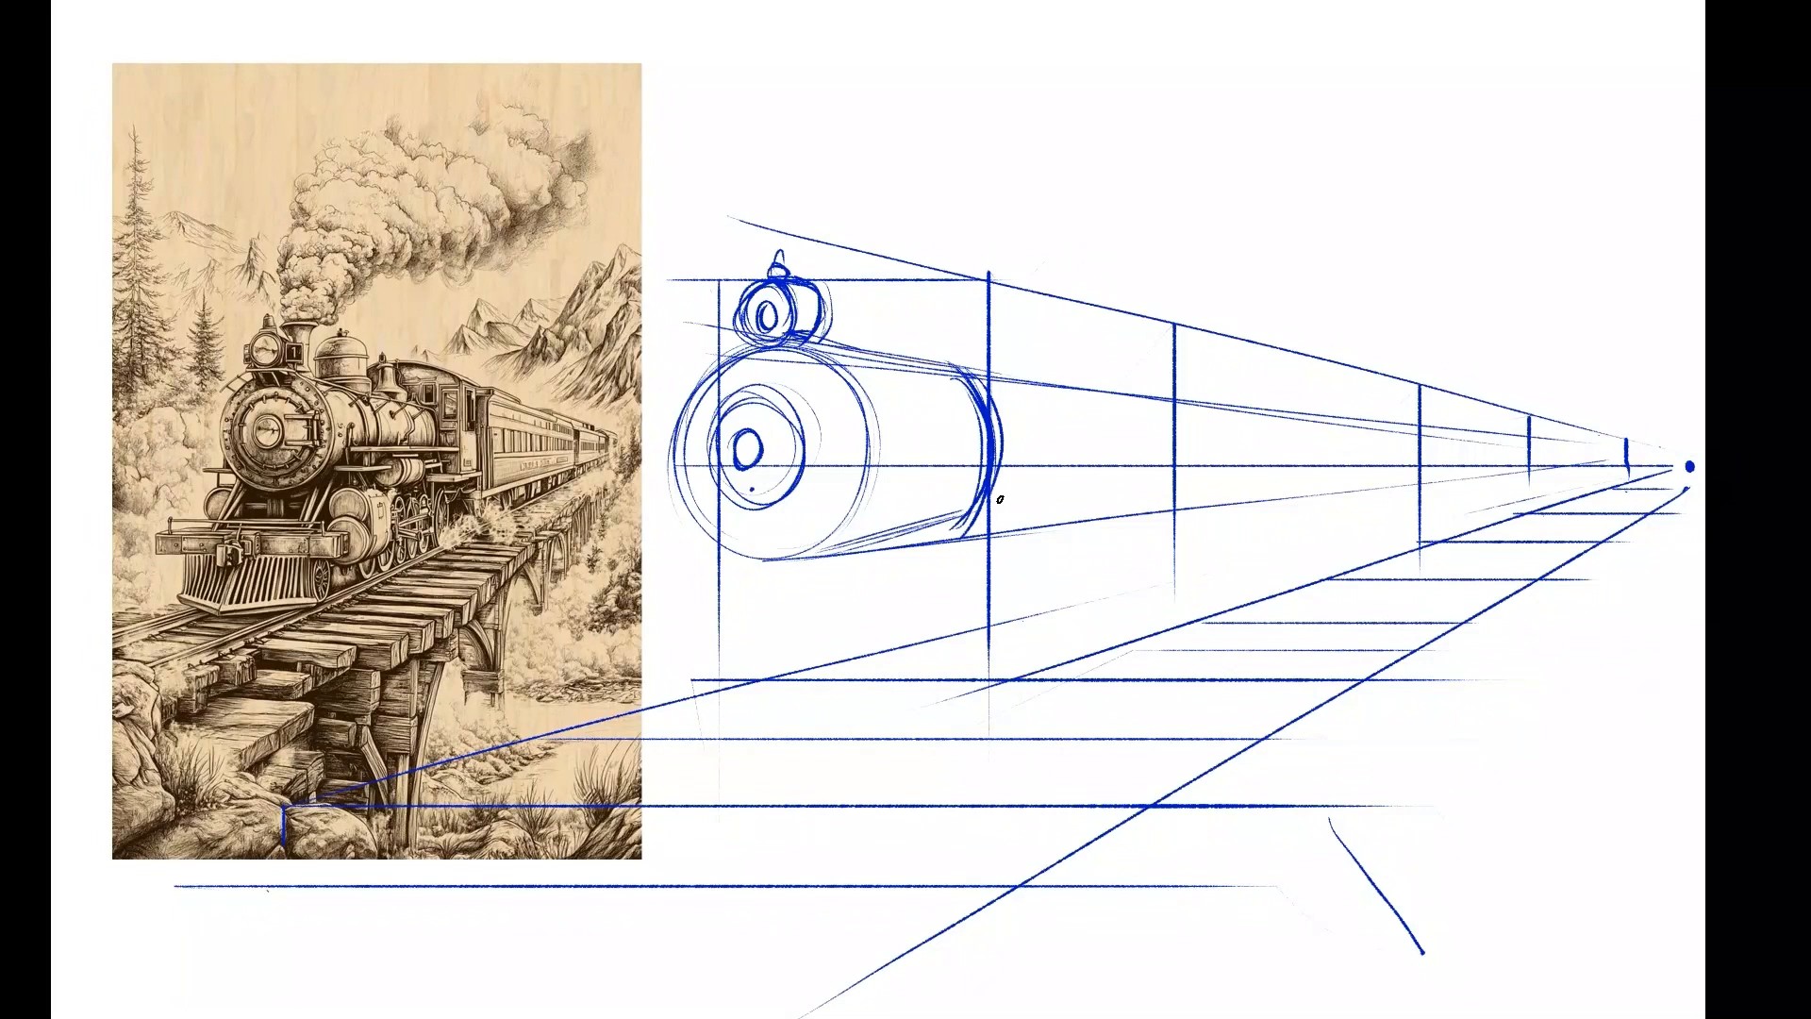
Draw the wide front bumper beam beneath the boiler, with upper and lower edges and slanted ends.
{"action": "mouse_move", "coordinate": [908, 560]}
{"action": "left_mouse_down"}
{"action": "mouse_move", "coordinate": [693, 560]}
{"action": "mouse_move", "coordinate": [875, 560]}
{"action": "left_mouse_up"}
{"action": "left_click_drag", "start_coordinate": [761, 563], "coordinate": [944, 556]}
{"action": "left_click_drag", "start_coordinate": [651, 569], "coordinate": [935, 555]}
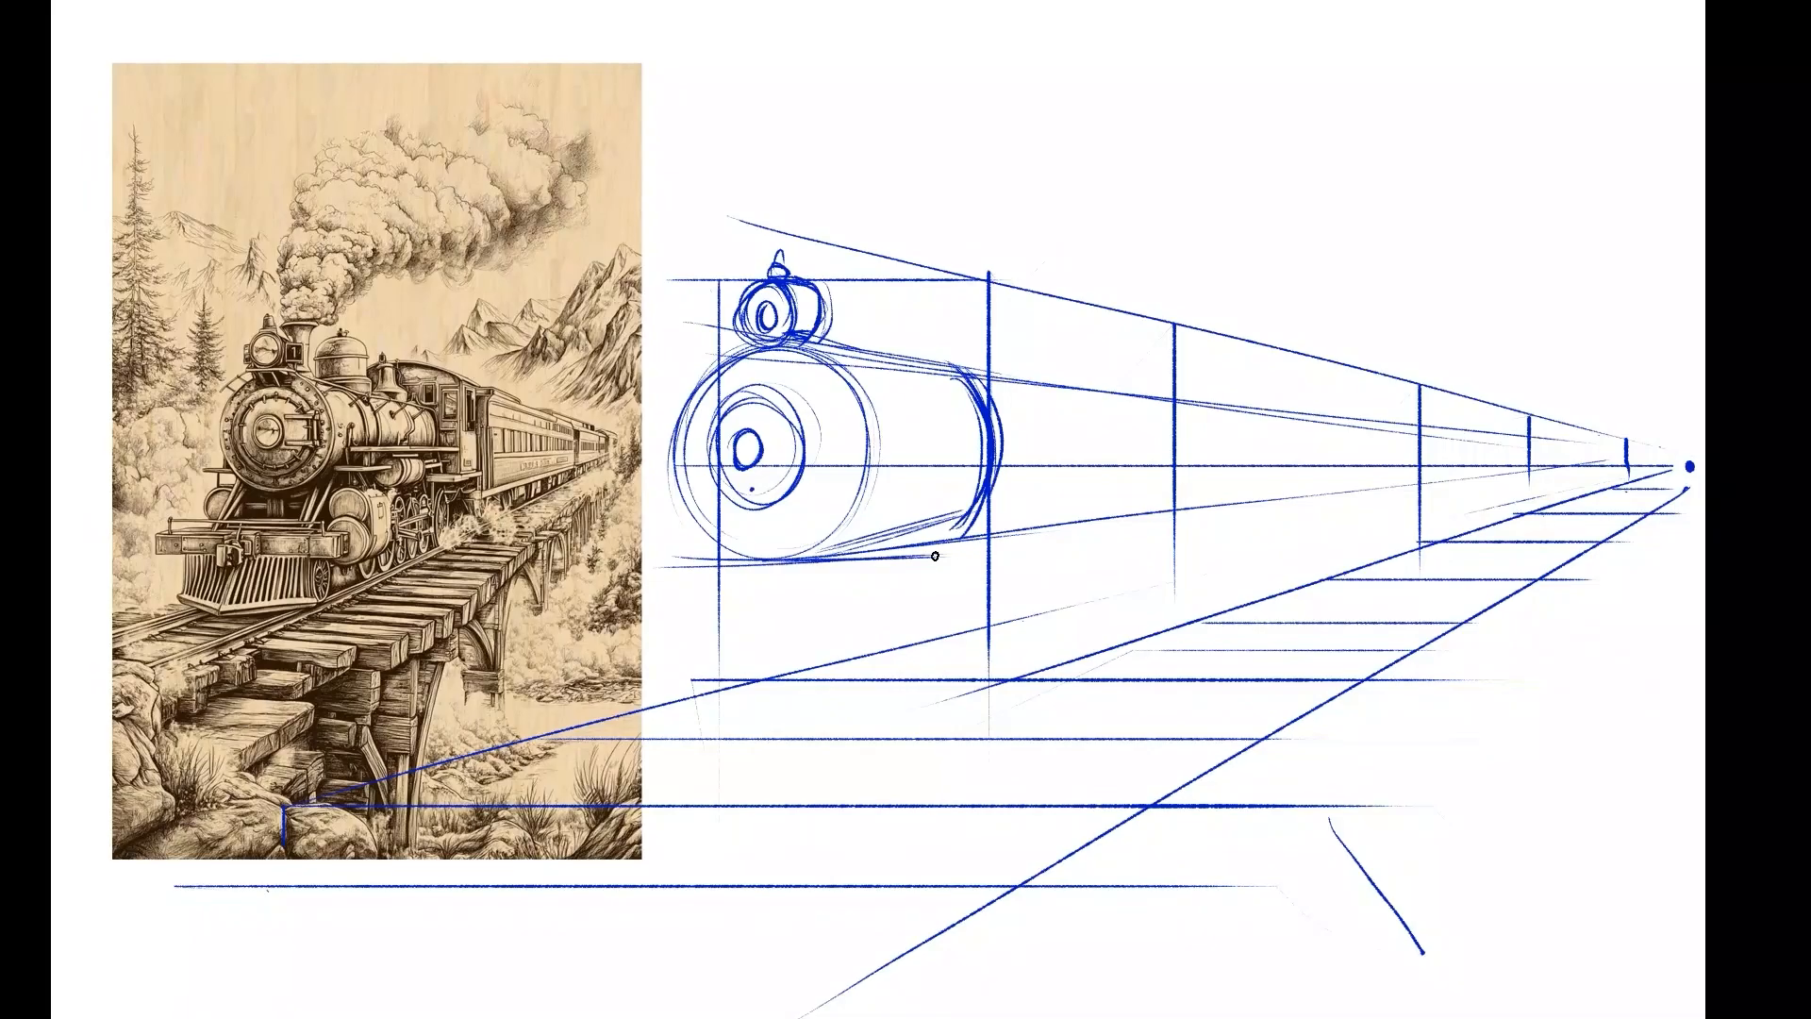
{"action": "mouse_move", "coordinate": [682, 557]}
{"action": "left_mouse_down"}
{"action": "mouse_move", "coordinate": [649, 588]}
{"action": "mouse_move", "coordinate": [919, 559]}
{"action": "mouse_move", "coordinate": [936, 586]}
{"action": "left_mouse_up"}
{"action": "left_click_drag", "start_coordinate": [641, 601], "coordinate": [940, 598]}
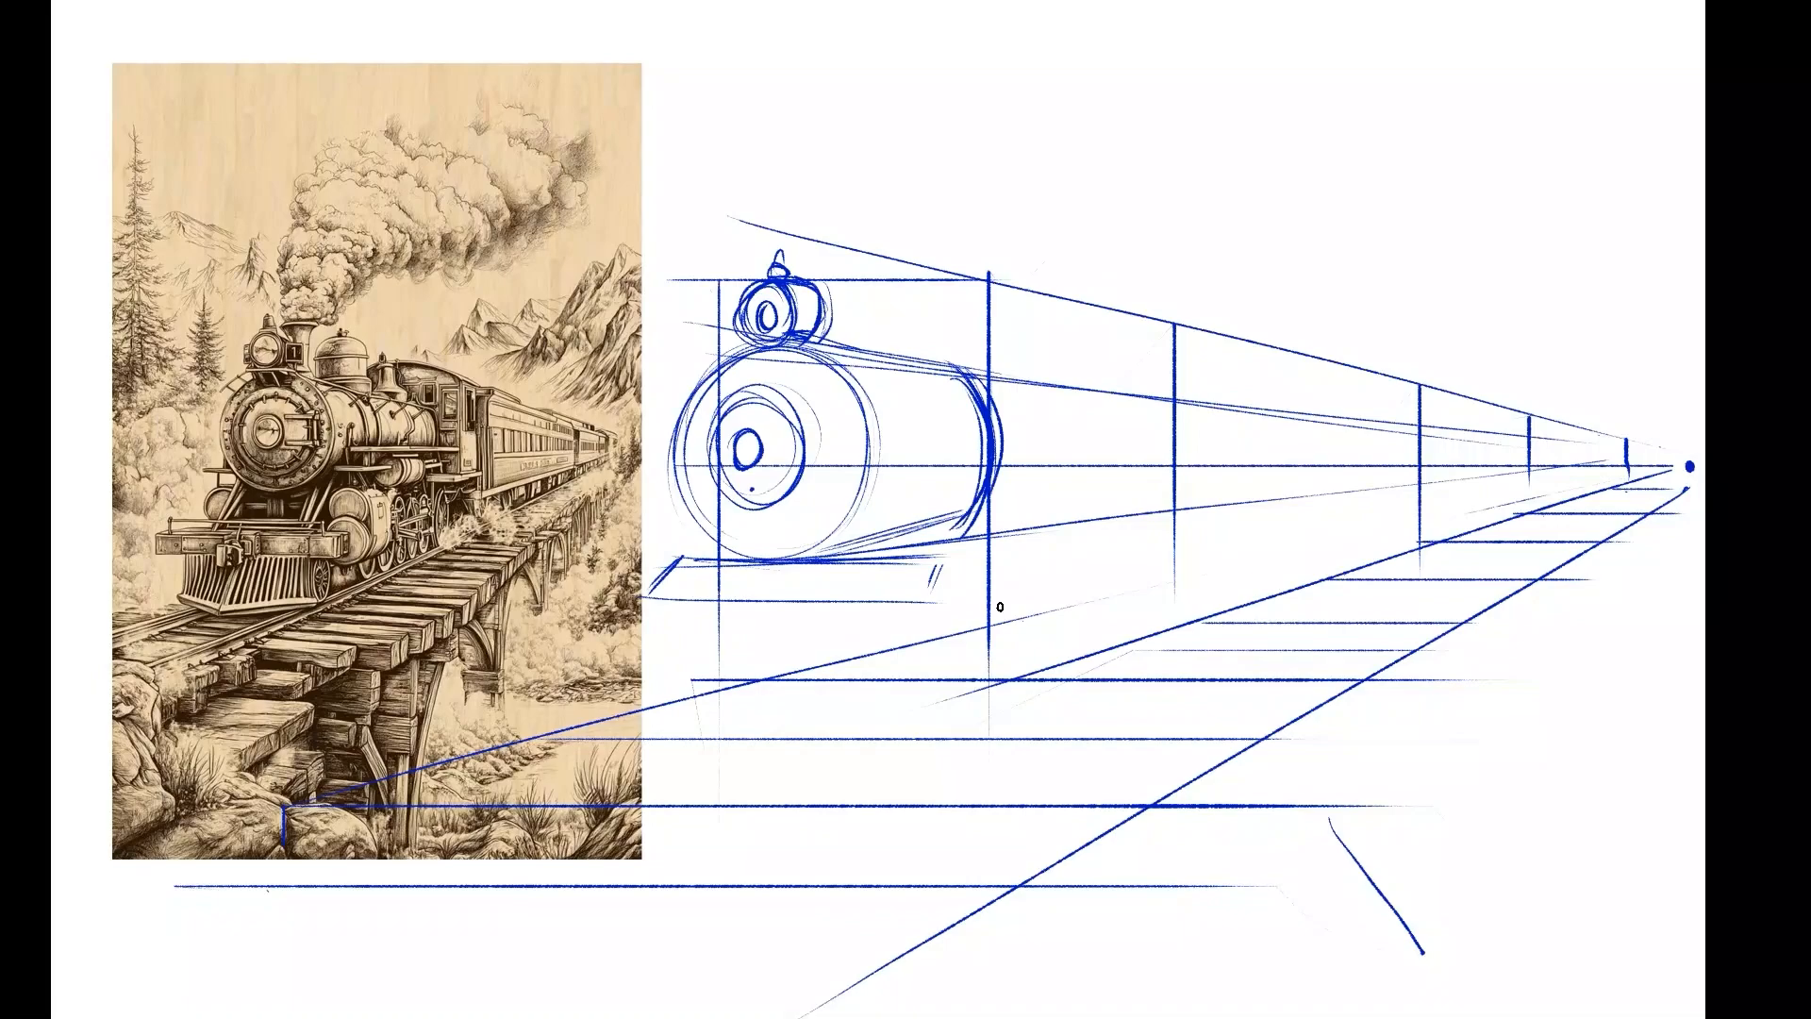
{"action": "mouse_move", "coordinate": [645, 601]}
{"action": "left_mouse_down"}
{"action": "mouse_move", "coordinate": [962, 598]}
{"action": "mouse_move", "coordinate": [937, 592]}
{"action": "left_mouse_up"}
{"action": "left_click_drag", "start_coordinate": [961, 546], "coordinate": [962, 559]}
Add a curved band around the boiler, reinforce its outline and strengthen the bumper beam's end.
{"action": "mouse_move", "coordinate": [925, 382]}
{"action": "left_mouse_down"}
{"action": "mouse_move", "coordinate": [934, 517]}
{"action": "mouse_move", "coordinate": [896, 544]}
{"action": "left_mouse_up"}
{"action": "mouse_move", "coordinate": [913, 360]}
{"action": "left_mouse_down"}
{"action": "mouse_move", "coordinate": [888, 554]}
{"action": "mouse_move", "coordinate": [807, 556]}
{"action": "mouse_move", "coordinate": [905, 472]}
{"action": "left_mouse_up"}
{"action": "mouse_move", "coordinate": [983, 428]}
{"action": "left_mouse_down"}
{"action": "mouse_move", "coordinate": [955, 551]}
{"action": "mouse_move", "coordinate": [837, 551]}
{"action": "left_mouse_up"}
{"action": "left_click_drag", "start_coordinate": [786, 341], "coordinate": [983, 370]}
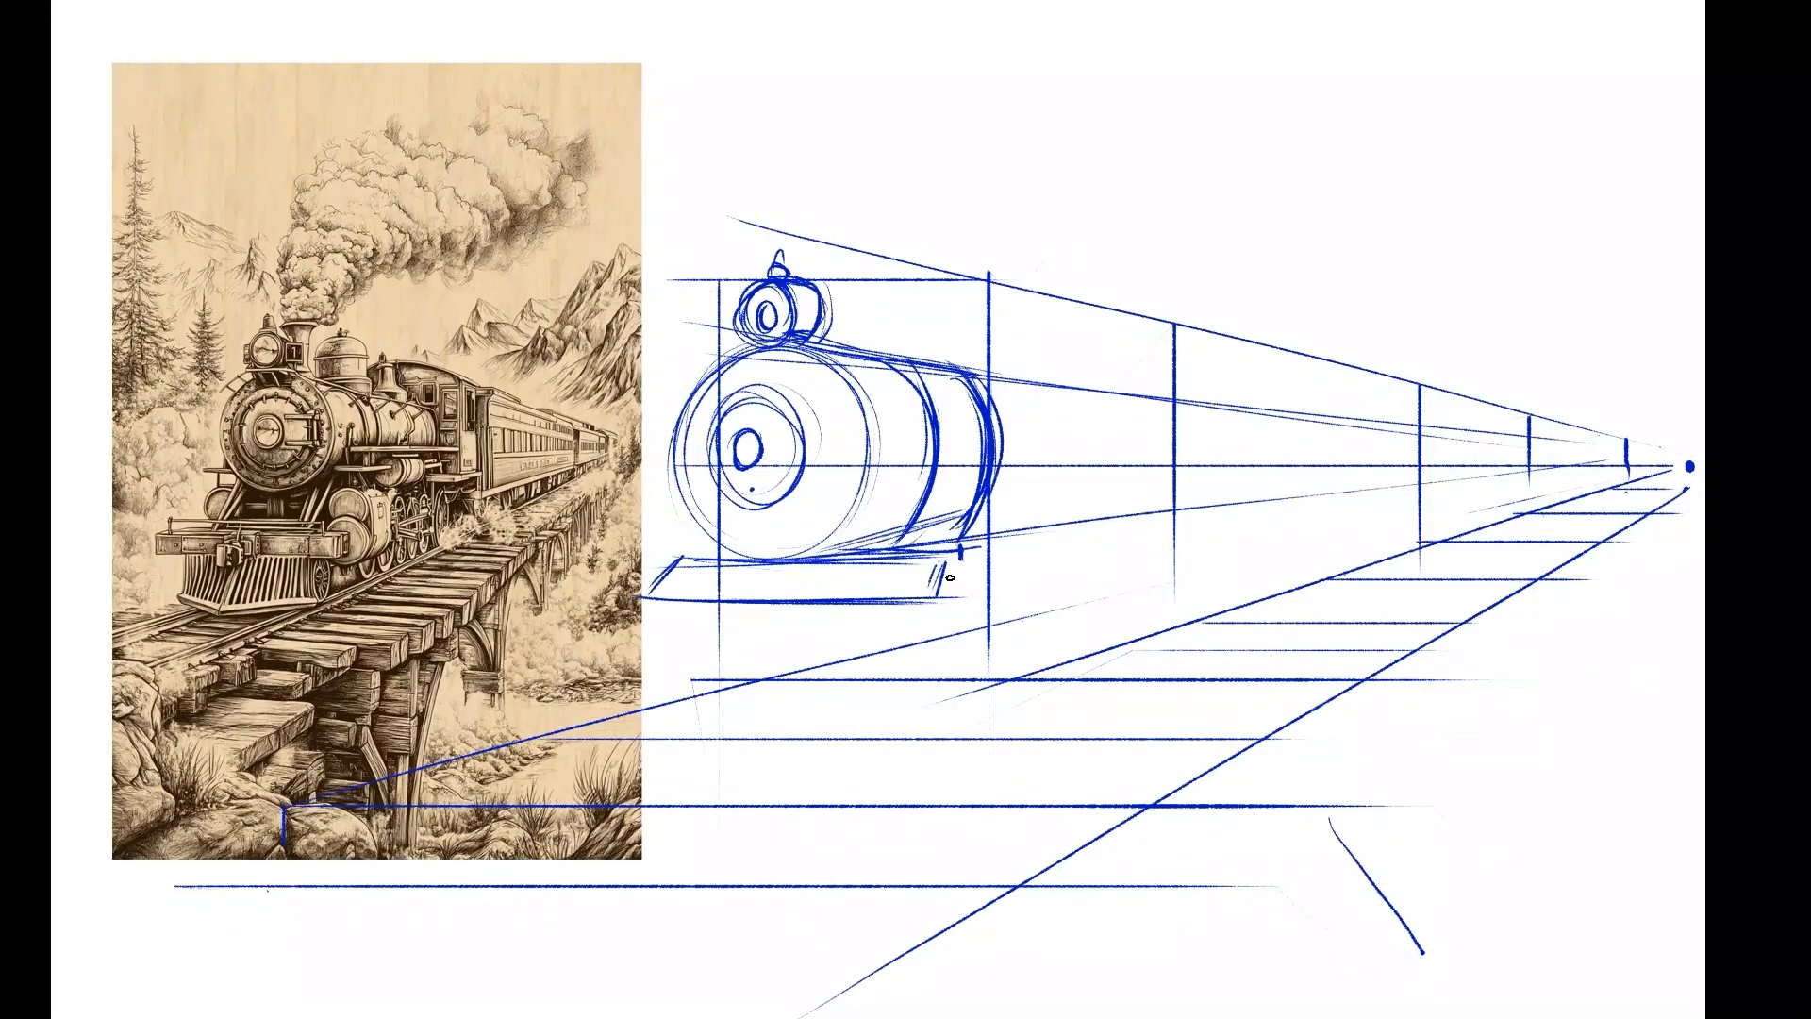
{"action": "left_click_drag", "start_coordinate": [949, 578], "coordinate": [958, 554]}
Draw the near rail as several parallel lines running from the vanishing point down to the foreground.
{"action": "left_click_drag", "start_coordinate": [1647, 472], "coordinate": [1447, 545]}
{"action": "mouse_move", "coordinate": [498, 913]}
{"action": "left_mouse_down"}
{"action": "mouse_move", "coordinate": [1607, 499]}
{"action": "mouse_move", "coordinate": [512, 928]}
{"action": "left_mouse_up"}
{"action": "left_click_drag", "start_coordinate": [1480, 532], "coordinate": [626, 832]}
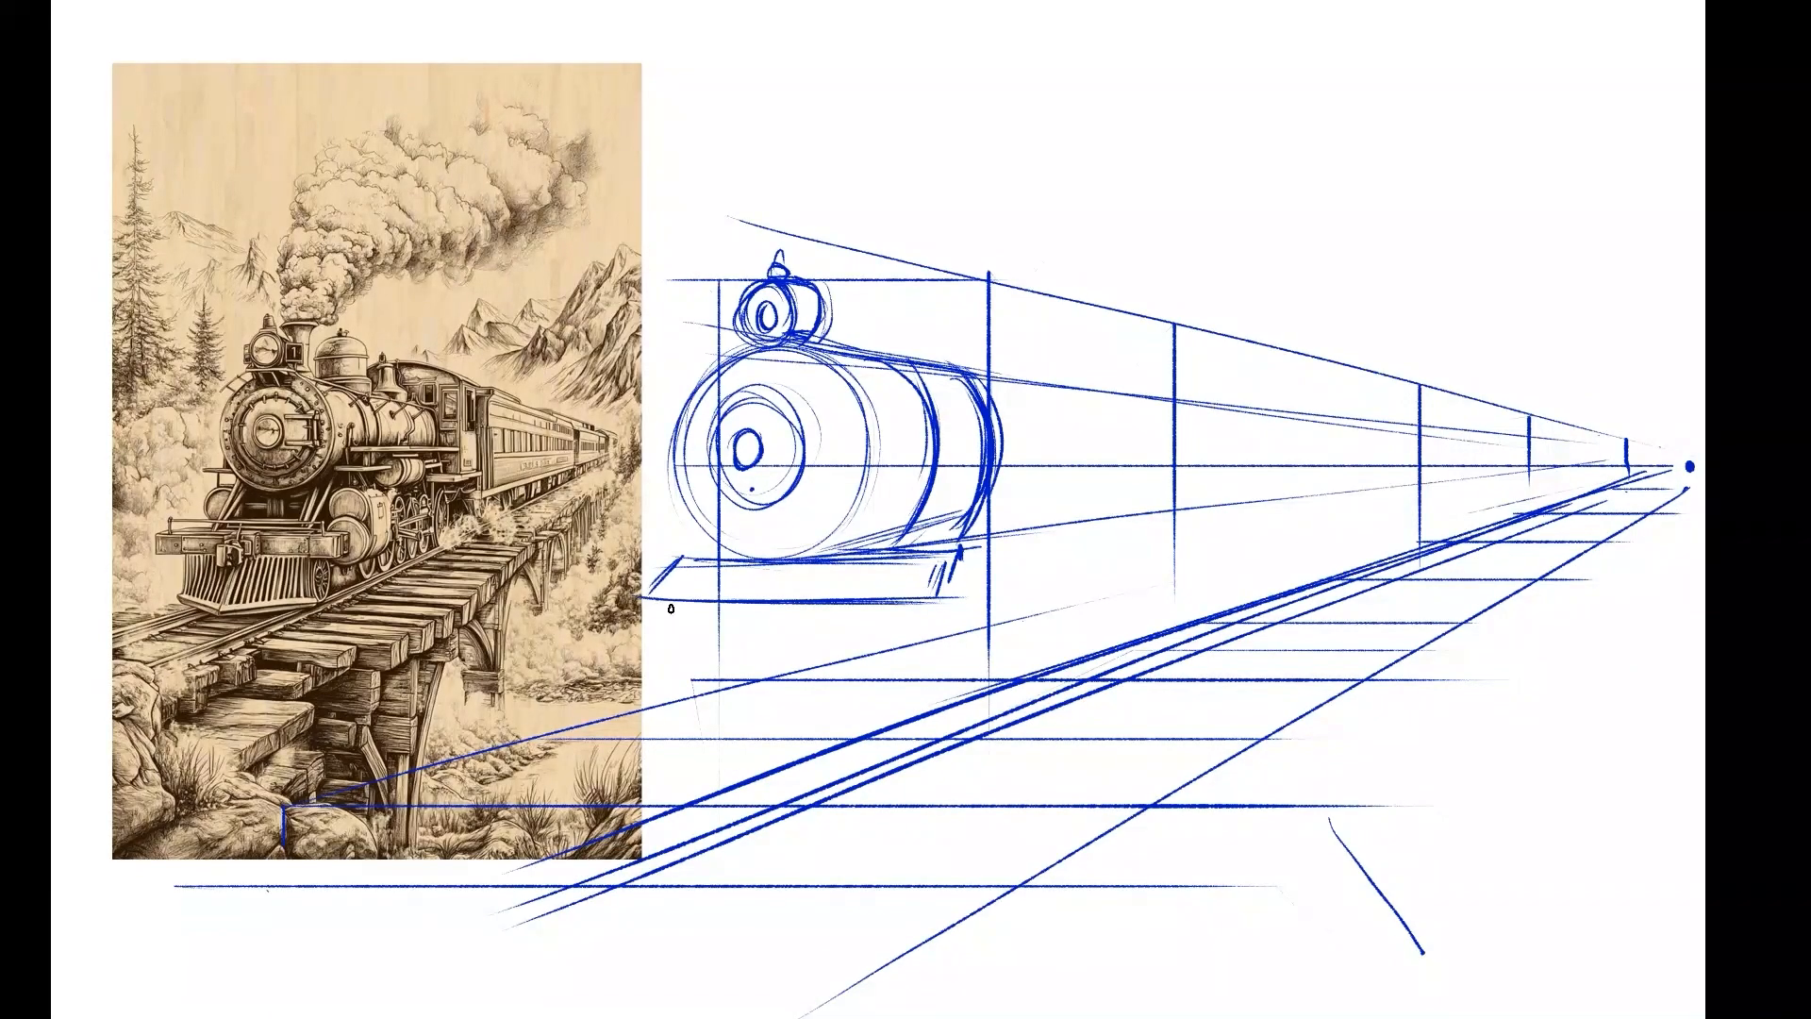
Outline the cowcatcher below the bumper beam with slanted sides and a pointed lower edge.
{"action": "left_click_drag", "start_coordinate": [673, 601], "coordinate": [658, 649]}
{"action": "mouse_move", "coordinate": [944, 600]}
{"action": "left_mouse_down"}
{"action": "mouse_move", "coordinate": [914, 675]}
{"action": "mouse_move", "coordinate": [752, 710]}
{"action": "left_mouse_up"}
{"action": "mouse_move", "coordinate": [651, 668]}
{"action": "left_mouse_down"}
{"action": "mouse_move", "coordinate": [759, 708]}
{"action": "mouse_move", "coordinate": [928, 659]}
{"action": "mouse_move", "coordinate": [912, 665]}
{"action": "left_mouse_up"}
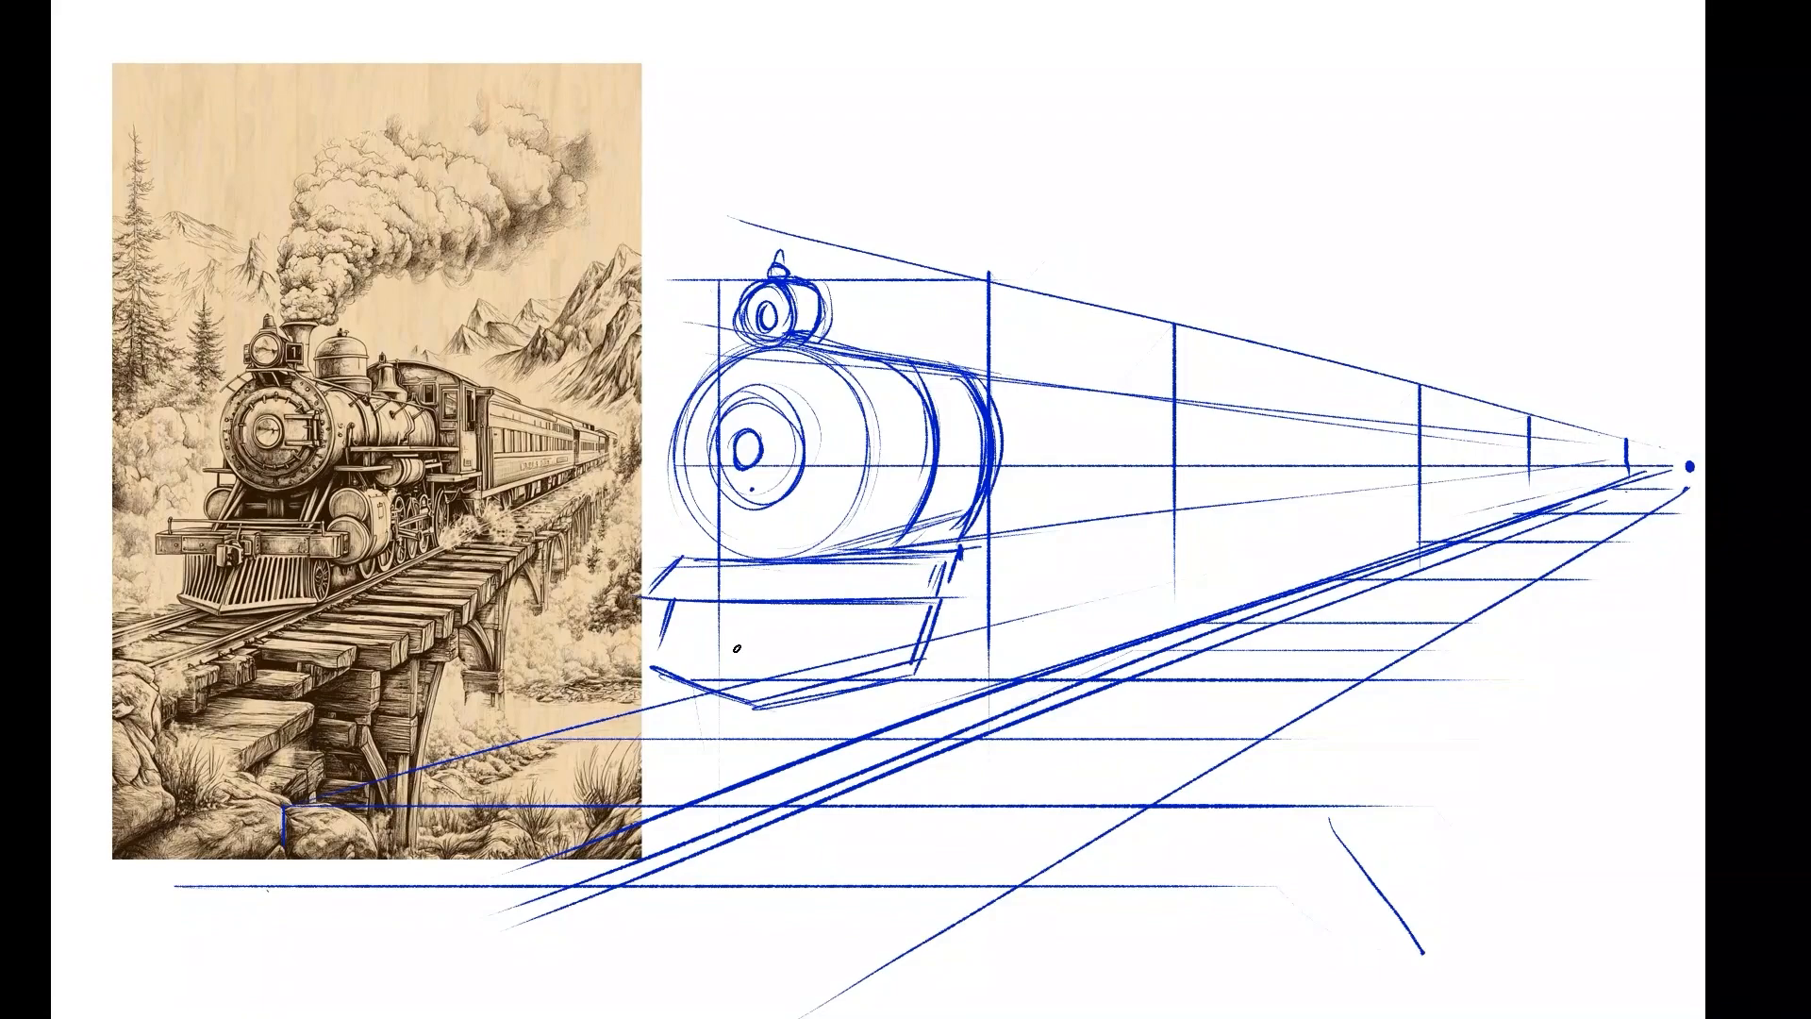
{"action": "left_click_drag", "start_coordinate": [662, 663], "coordinate": [681, 600]}
{"action": "left_click_drag", "start_coordinate": [852, 601], "coordinate": [939, 599]}
Fill the cowcatcher with slanted slats and add two short struts between the boiler and the bumper beam.
{"action": "left_click_drag", "start_coordinate": [706, 602], "coordinate": [681, 674]}
{"action": "left_click_drag", "start_coordinate": [721, 604], "coordinate": [692, 675]}
{"action": "left_click_drag", "start_coordinate": [751, 600], "coordinate": [721, 689]}
{"action": "left_click_drag", "start_coordinate": [766, 604], "coordinate": [744, 690]}
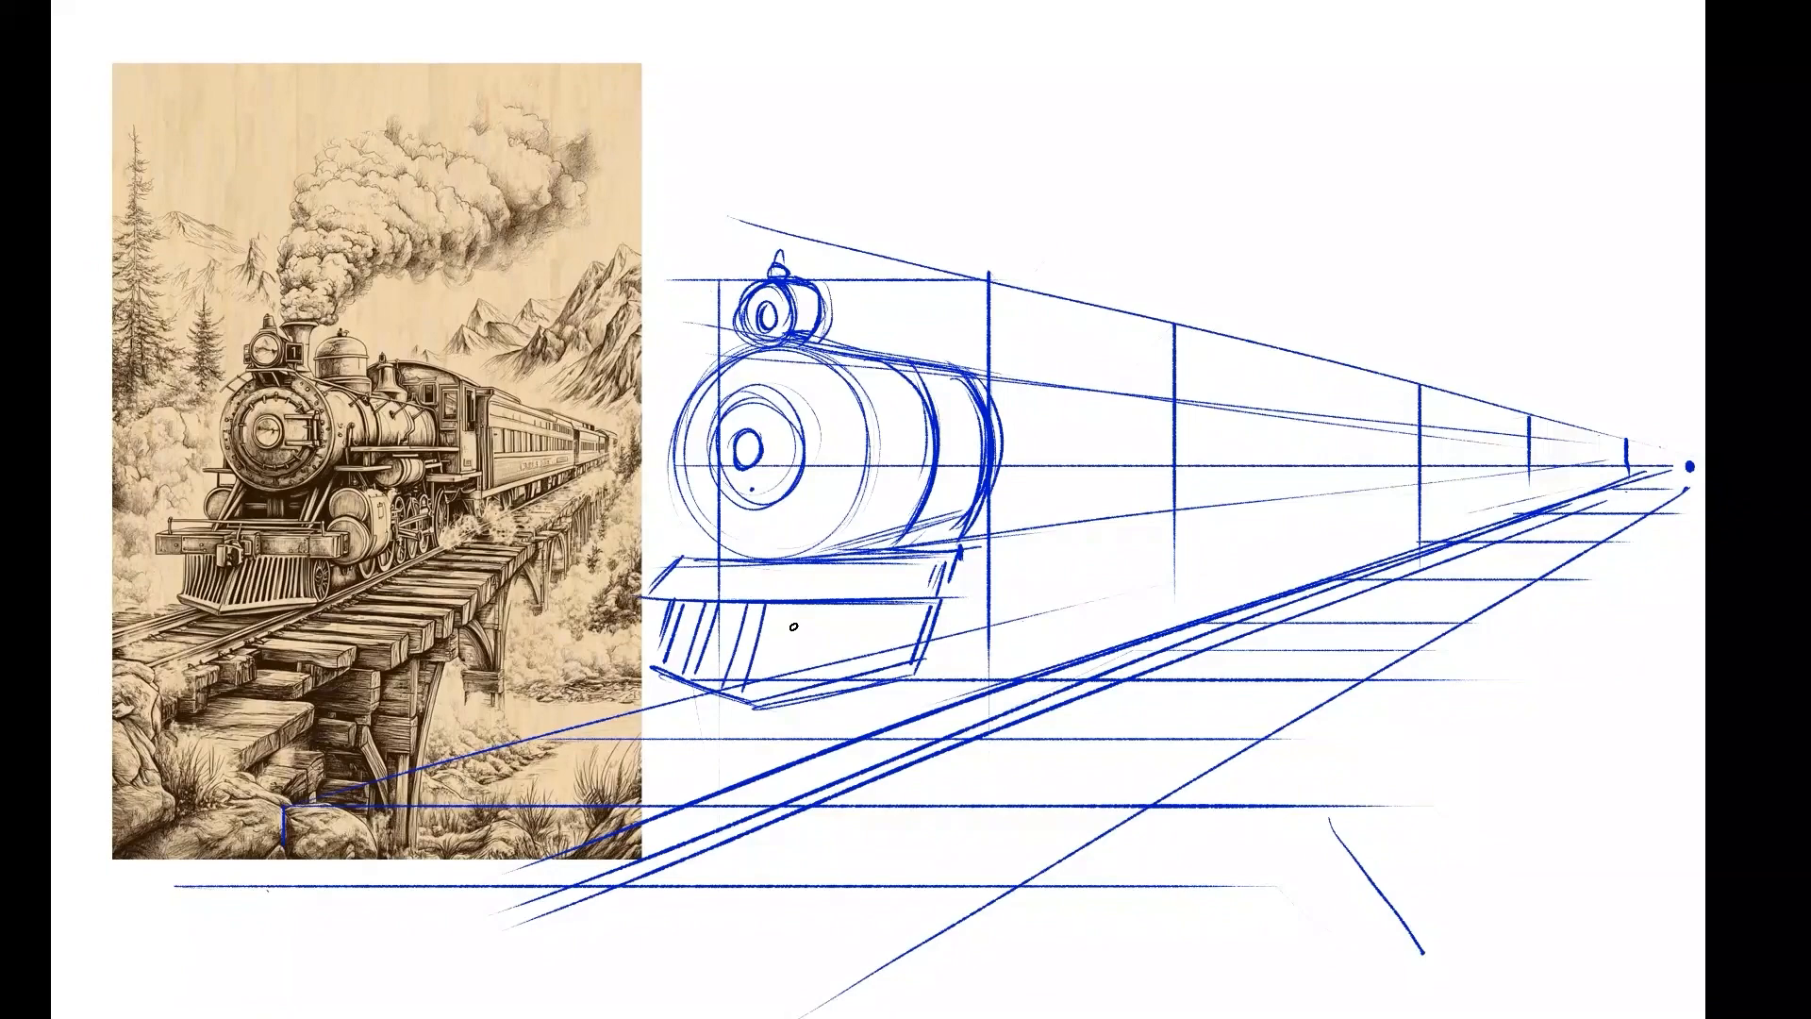
{"action": "mouse_move", "coordinate": [801, 603]}
{"action": "left_mouse_down"}
{"action": "mouse_move", "coordinate": [775, 698]}
{"action": "mouse_move", "coordinate": [794, 689]}
{"action": "left_mouse_up"}
{"action": "left_click_drag", "start_coordinate": [856, 601], "coordinate": [833, 676]}
{"action": "left_click_drag", "start_coordinate": [873, 602], "coordinate": [852, 664]}
{"action": "left_click_drag", "start_coordinate": [898, 602], "coordinate": [890, 667]}
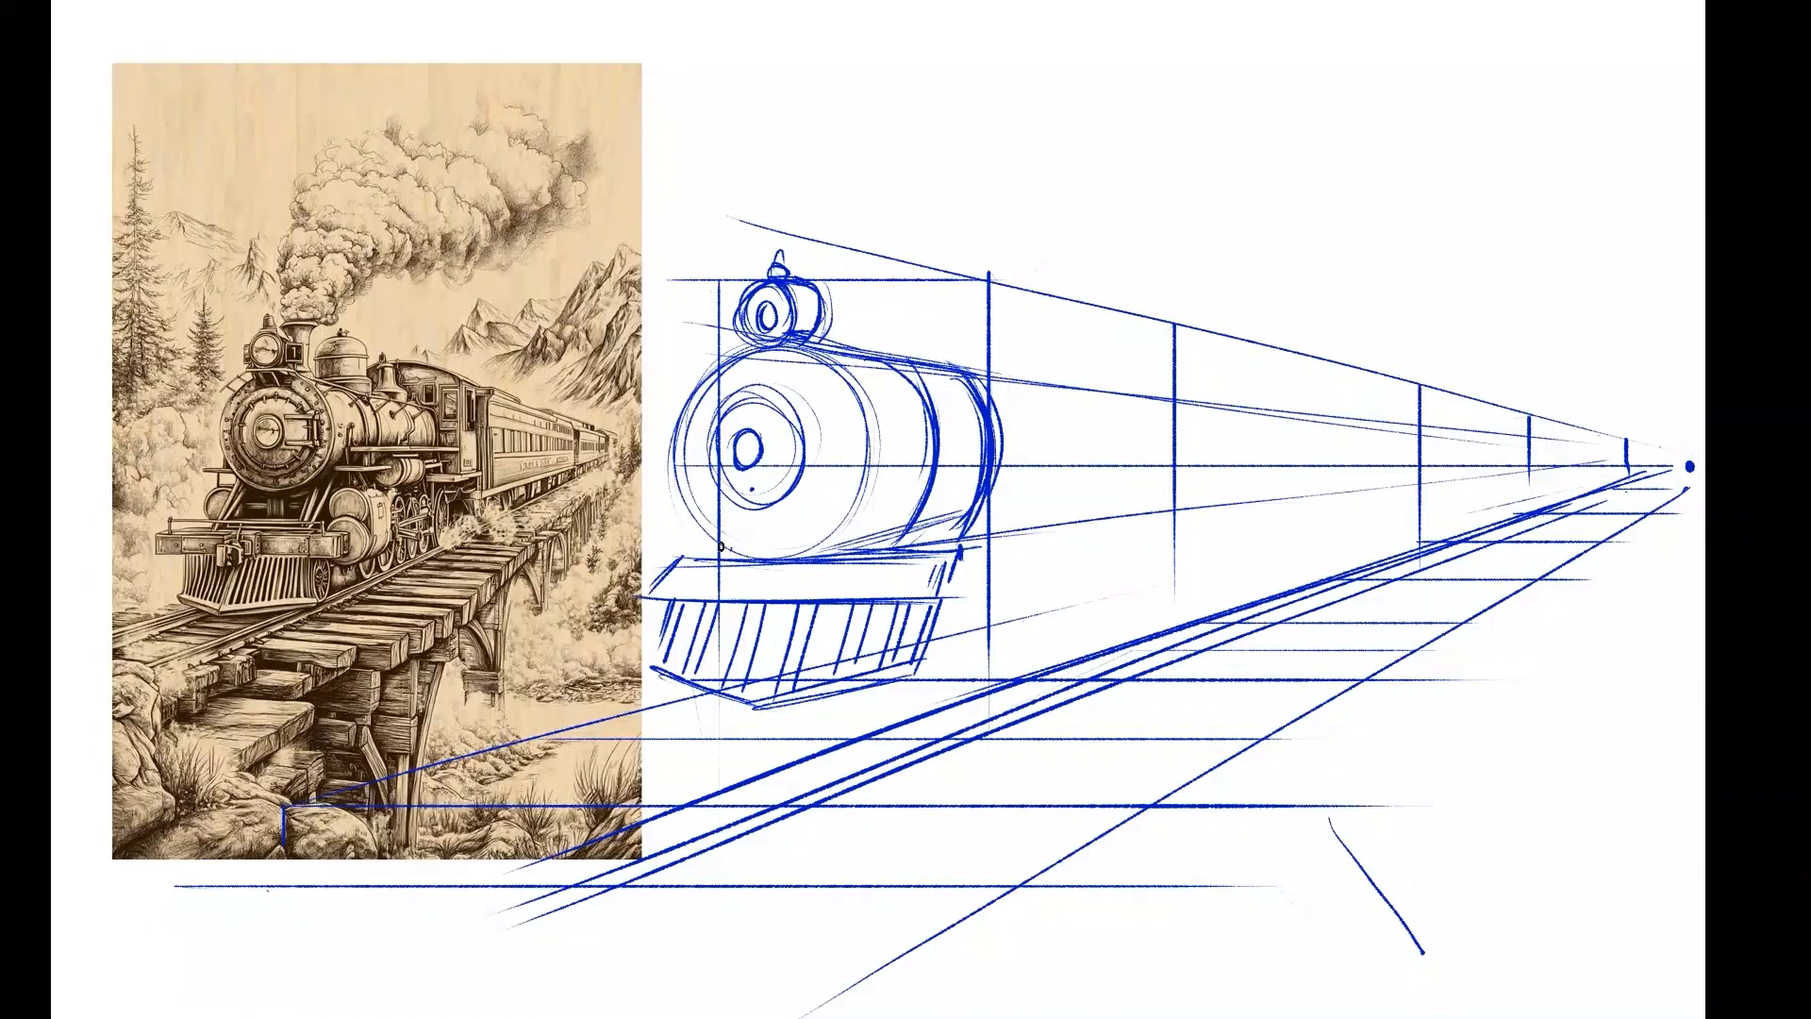
{"action": "left_click_drag", "start_coordinate": [722, 542], "coordinate": [714, 571]}
{"action": "mouse_move", "coordinate": [843, 573]}
{"action": "left_mouse_down"}
{"action": "mouse_move", "coordinate": [709, 578]}
{"action": "mouse_move", "coordinate": [867, 572]}
{"action": "mouse_move", "coordinate": [848, 576]}
{"action": "left_mouse_up"}
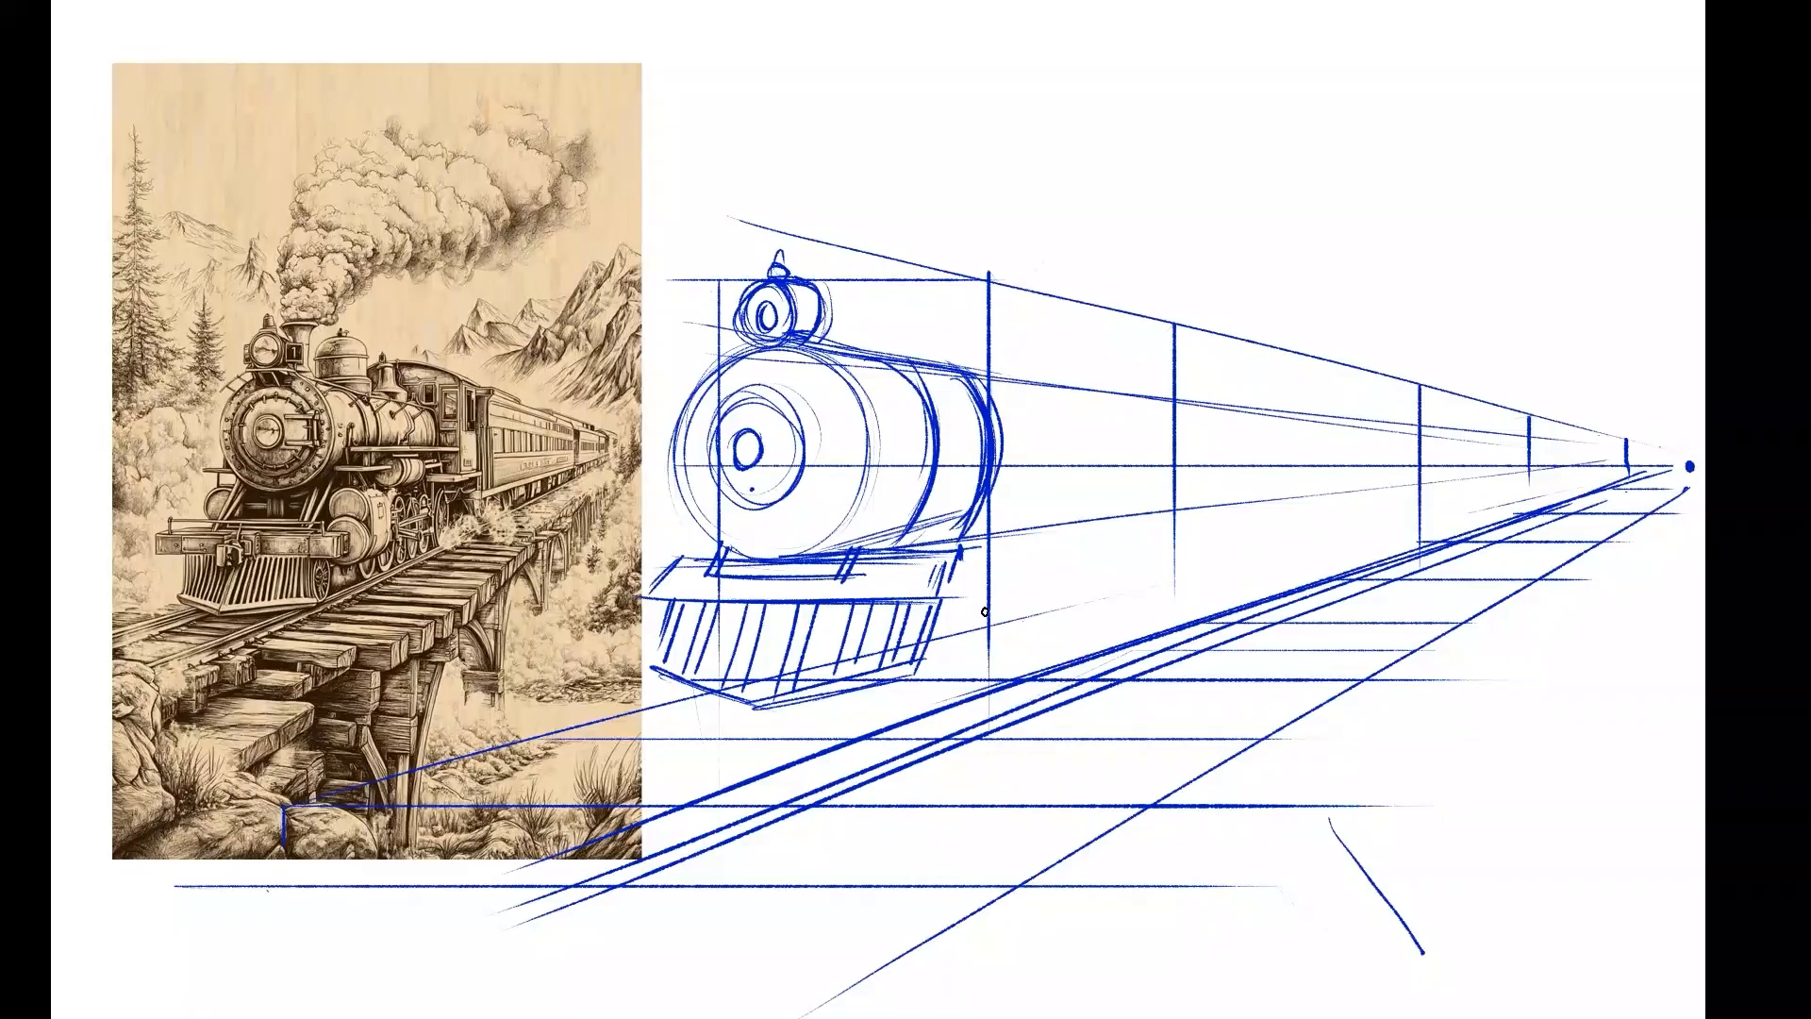
Close the cowcatcher's side edge and draw the cab's arched roof with vertical side edges behind the boiler.
{"action": "left_click_drag", "start_coordinate": [963, 553], "coordinate": [921, 675]}
{"action": "mouse_move", "coordinate": [831, 323]}
{"action": "left_mouse_down"}
{"action": "mouse_move", "coordinate": [987, 274]}
{"action": "mouse_move", "coordinate": [1055, 310]}
{"action": "left_mouse_up"}
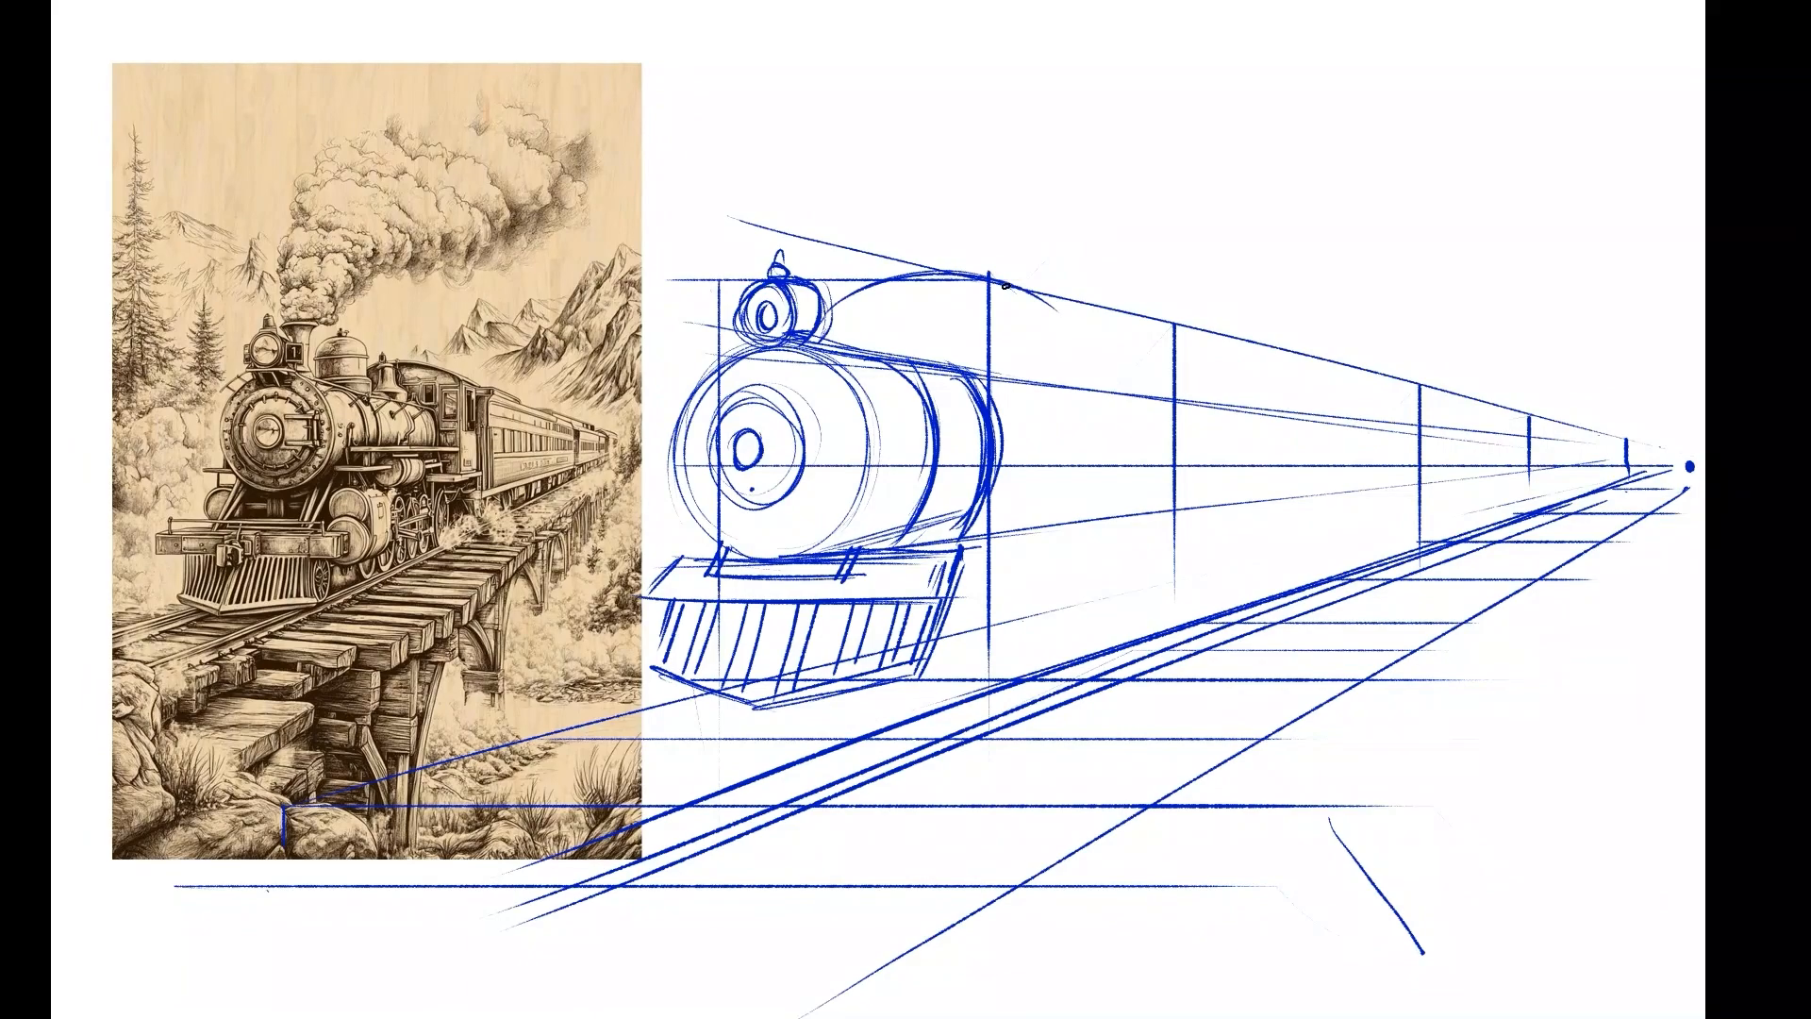
{"action": "mouse_move", "coordinate": [830, 326]}
{"action": "left_mouse_down"}
{"action": "mouse_move", "coordinate": [931, 283]}
{"action": "mouse_move", "coordinate": [1053, 313]}
{"action": "left_mouse_up"}
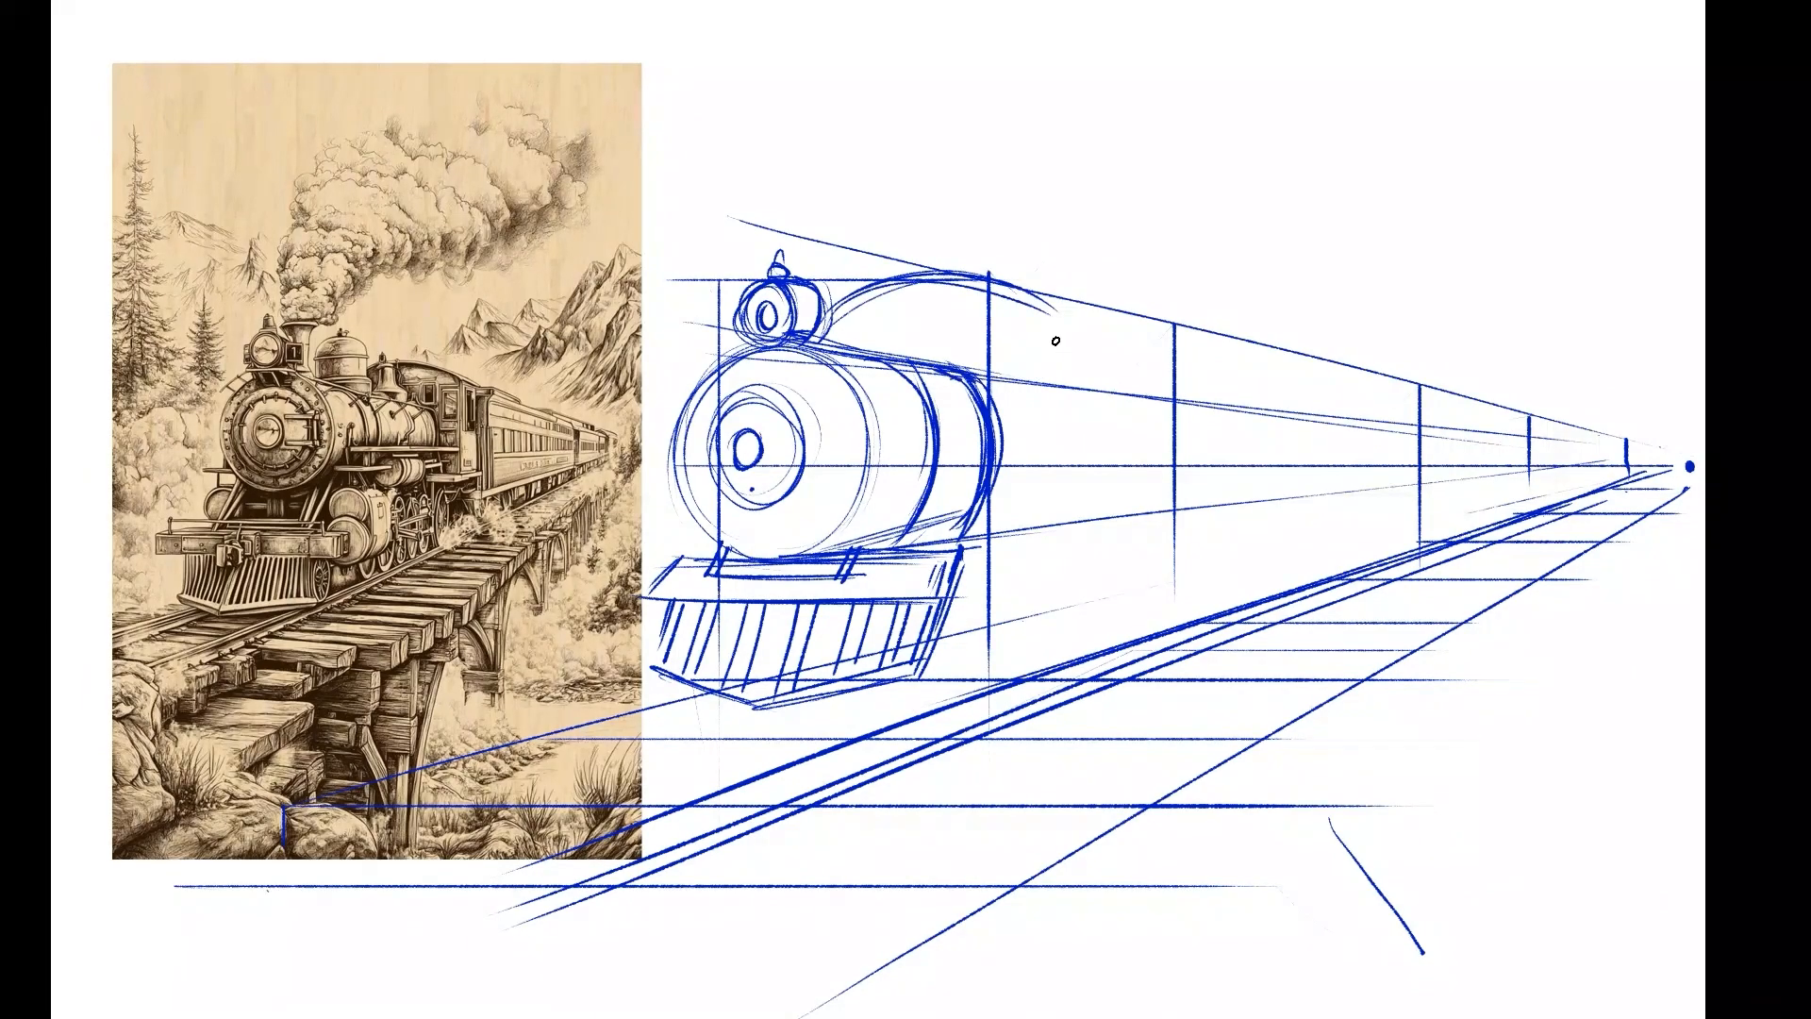
{"action": "left_click_drag", "start_coordinate": [1049, 319], "coordinate": [1055, 484]}
{"action": "left_click_drag", "start_coordinate": [1056, 316], "coordinate": [1059, 582]}
{"action": "left_click_drag", "start_coordinate": [1076, 308], "coordinate": [1072, 618]}
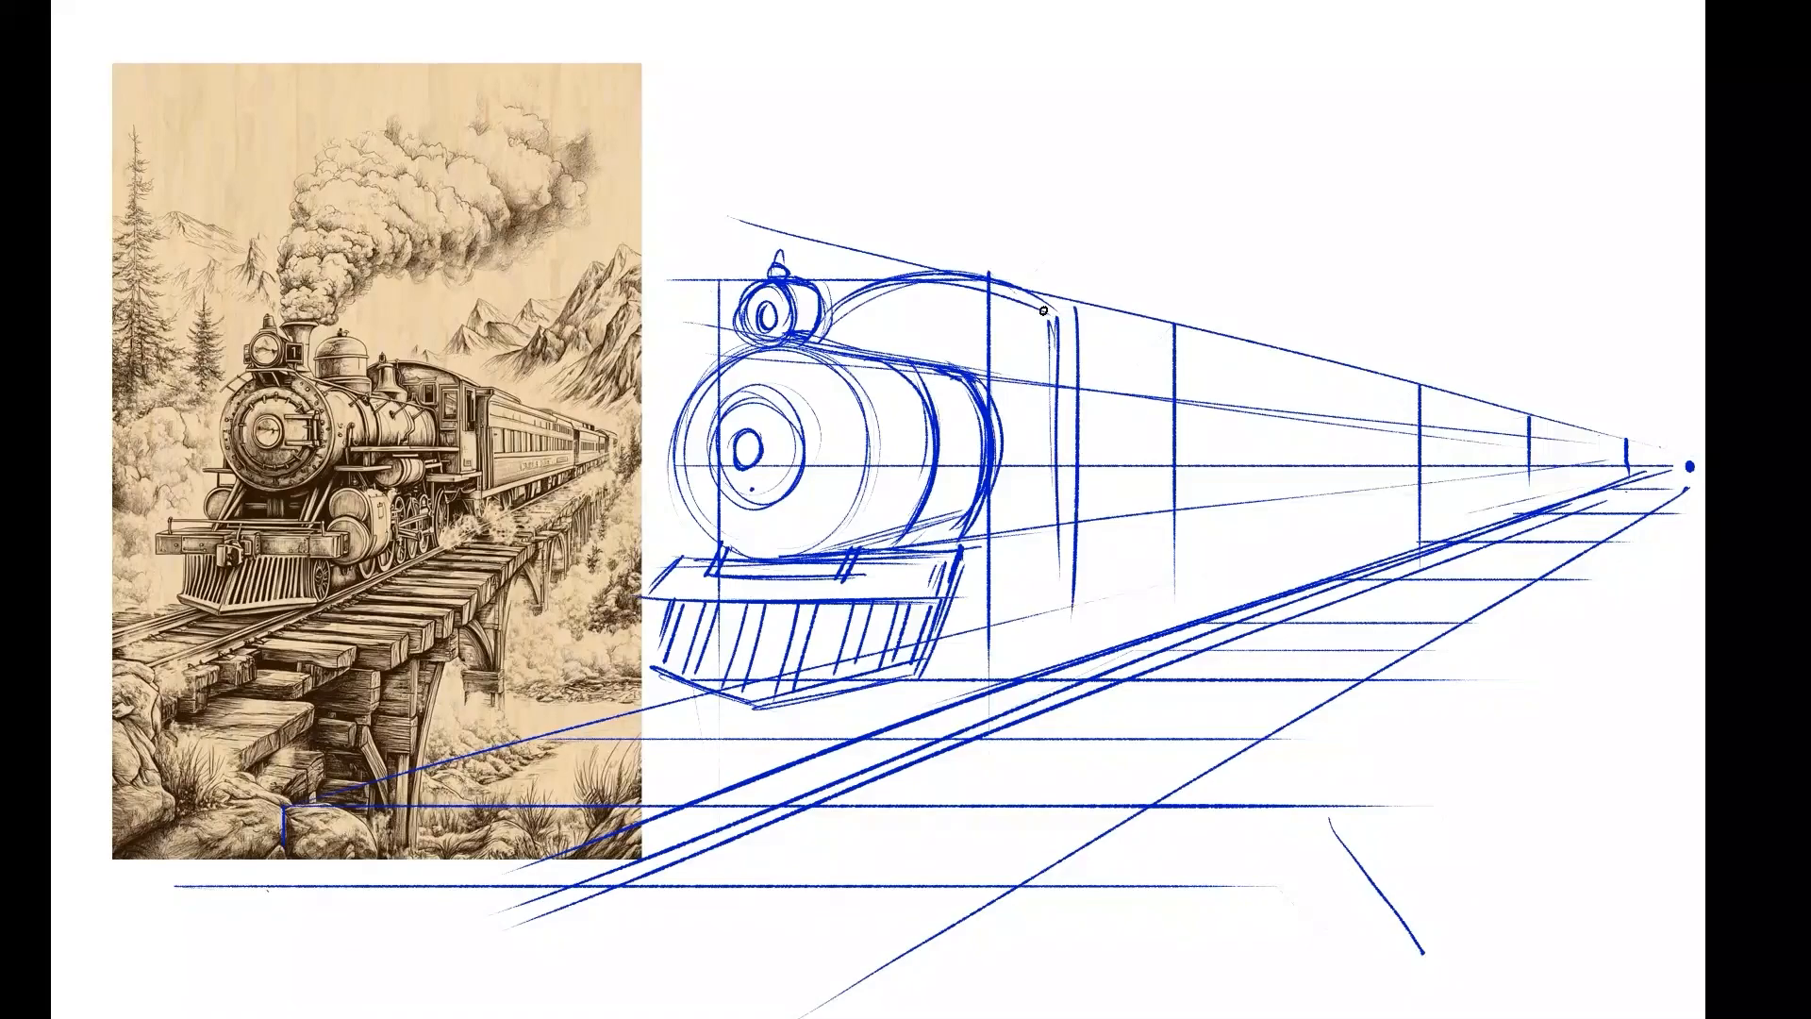
{"action": "left_click_drag", "start_coordinate": [1013, 291], "coordinate": [1058, 524]}
Draw the lower body edge of the train as several lines converging on the vanishing point above the near rail.
{"action": "left_click_drag", "start_coordinate": [908, 677], "coordinate": [1066, 640]}
{"action": "left_click_drag", "start_coordinate": [1064, 538], "coordinate": [779, 562]}
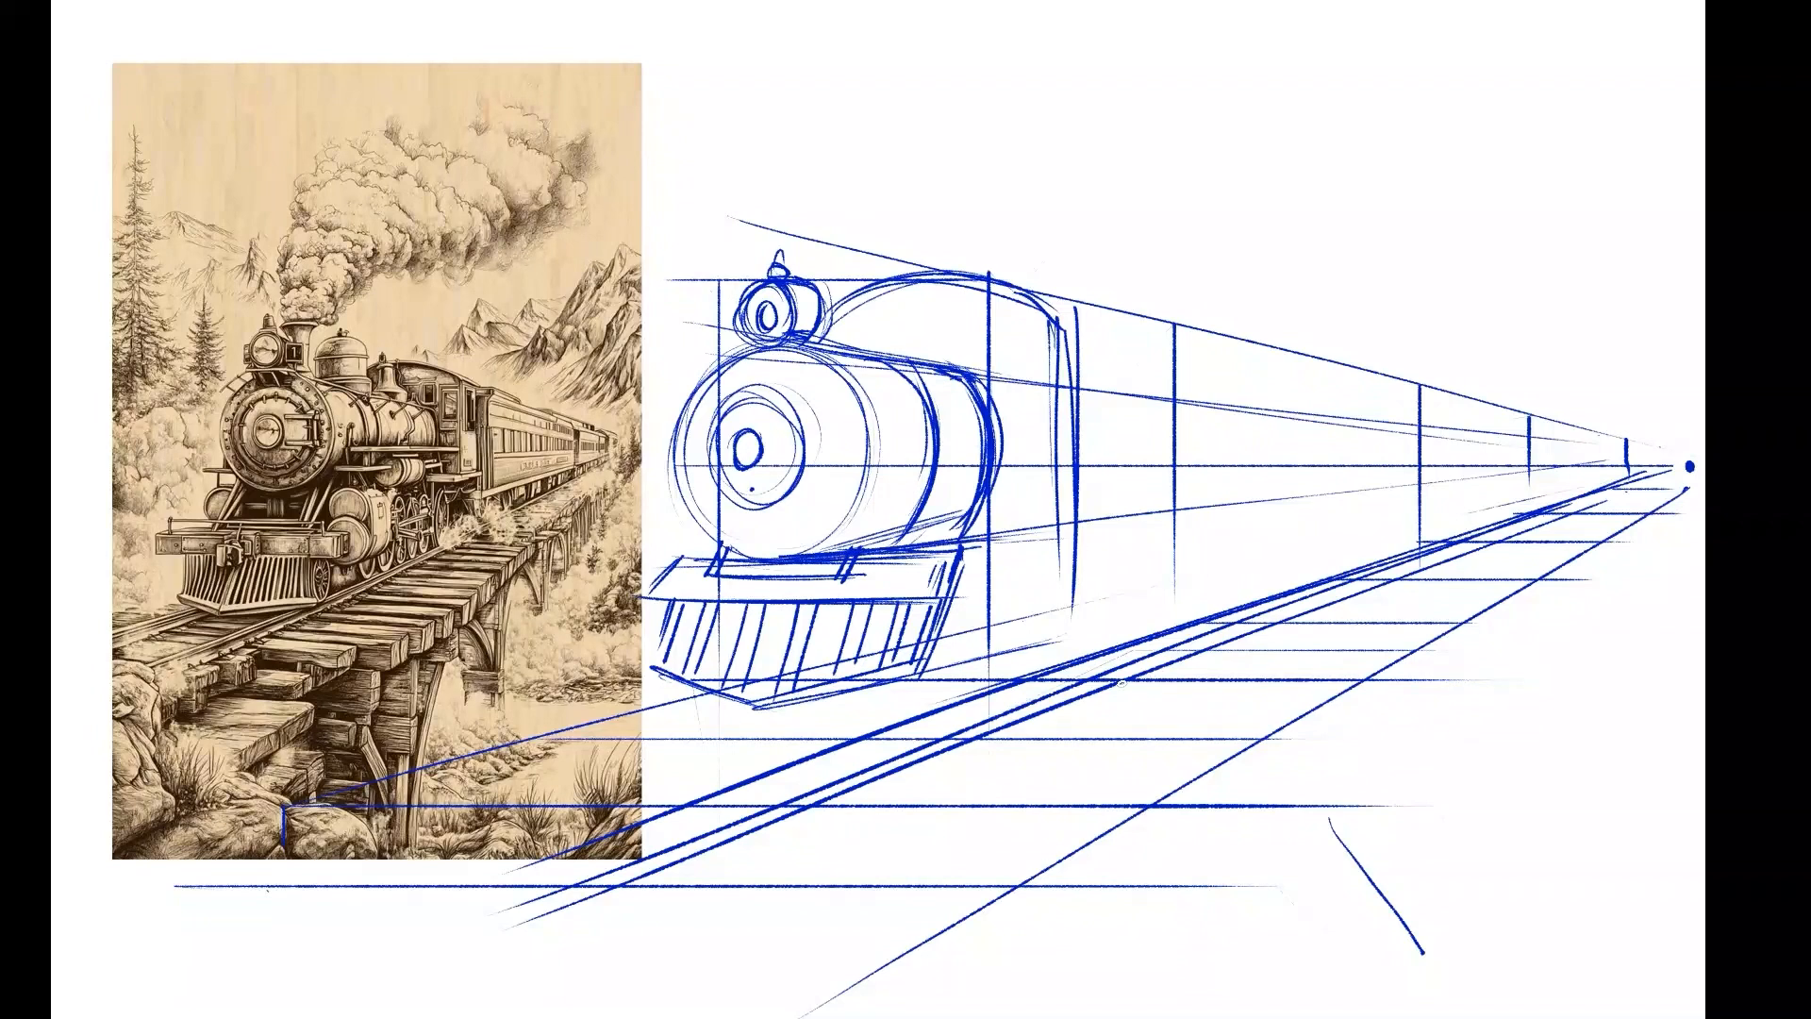
{"action": "left_click_drag", "start_coordinate": [1608, 493], "coordinate": [1086, 589]}
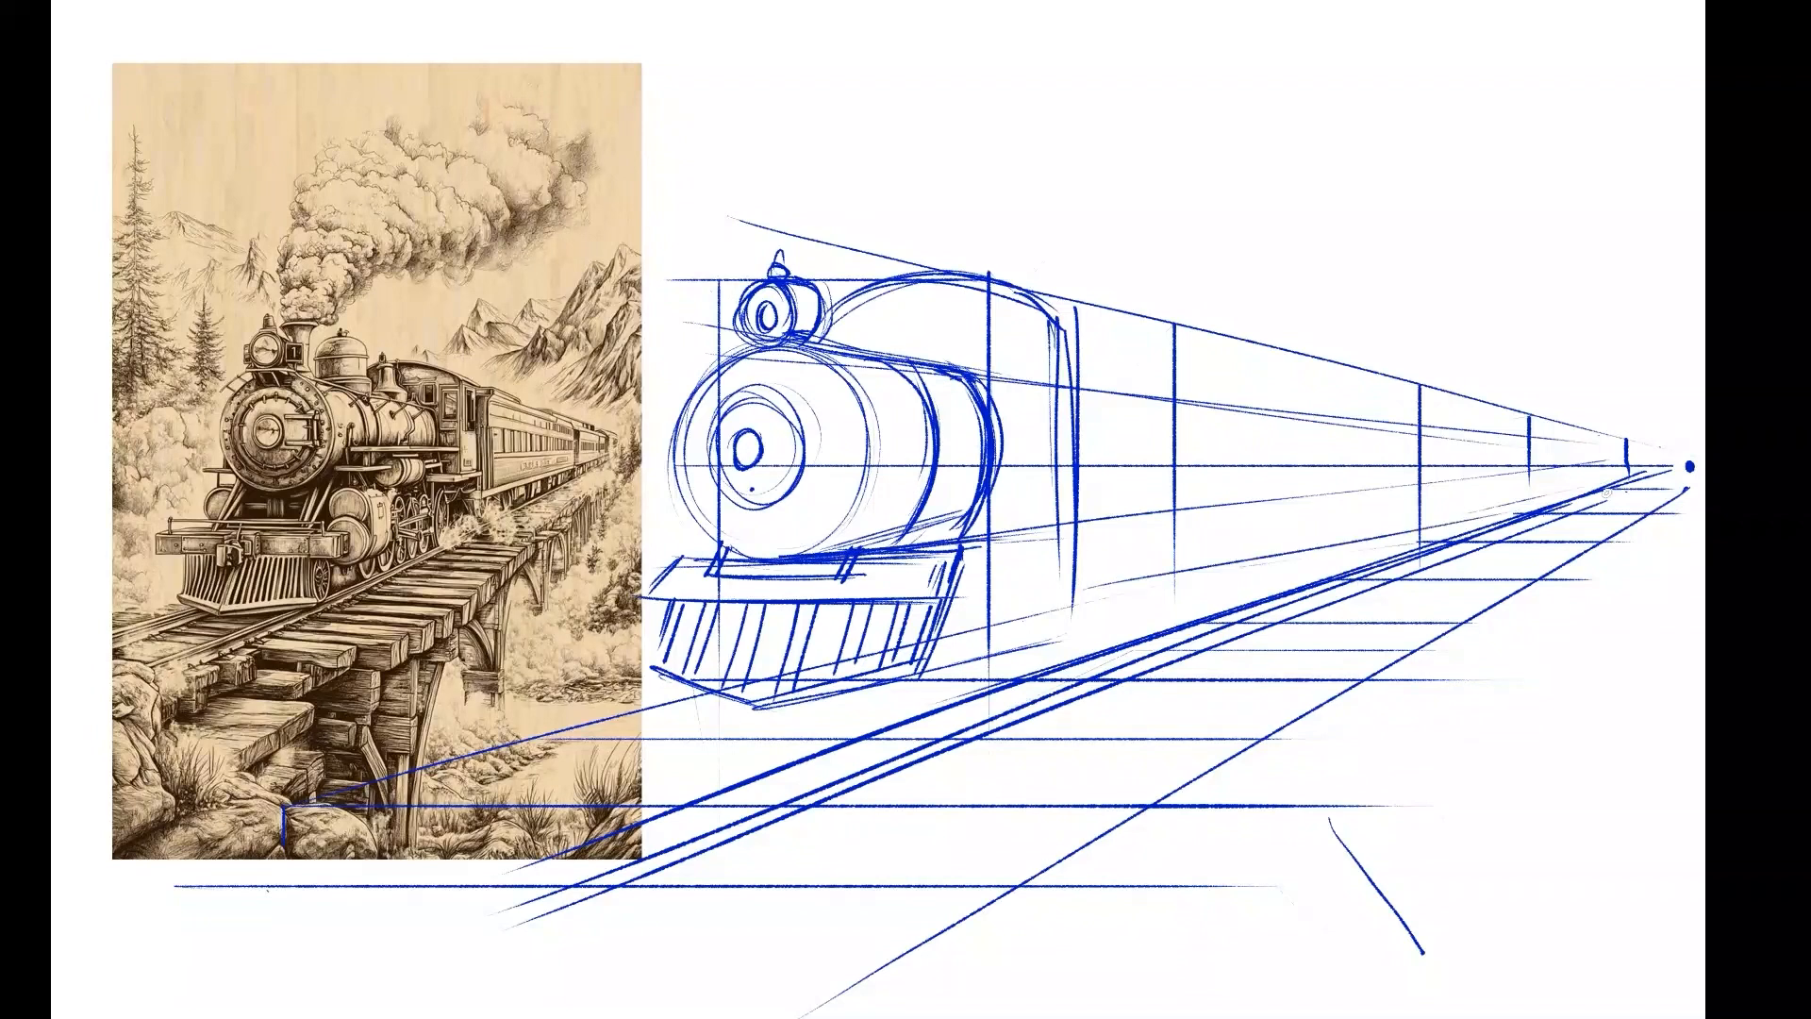
{"action": "left_click_drag", "start_coordinate": [1656, 467], "coordinate": [996, 611]}
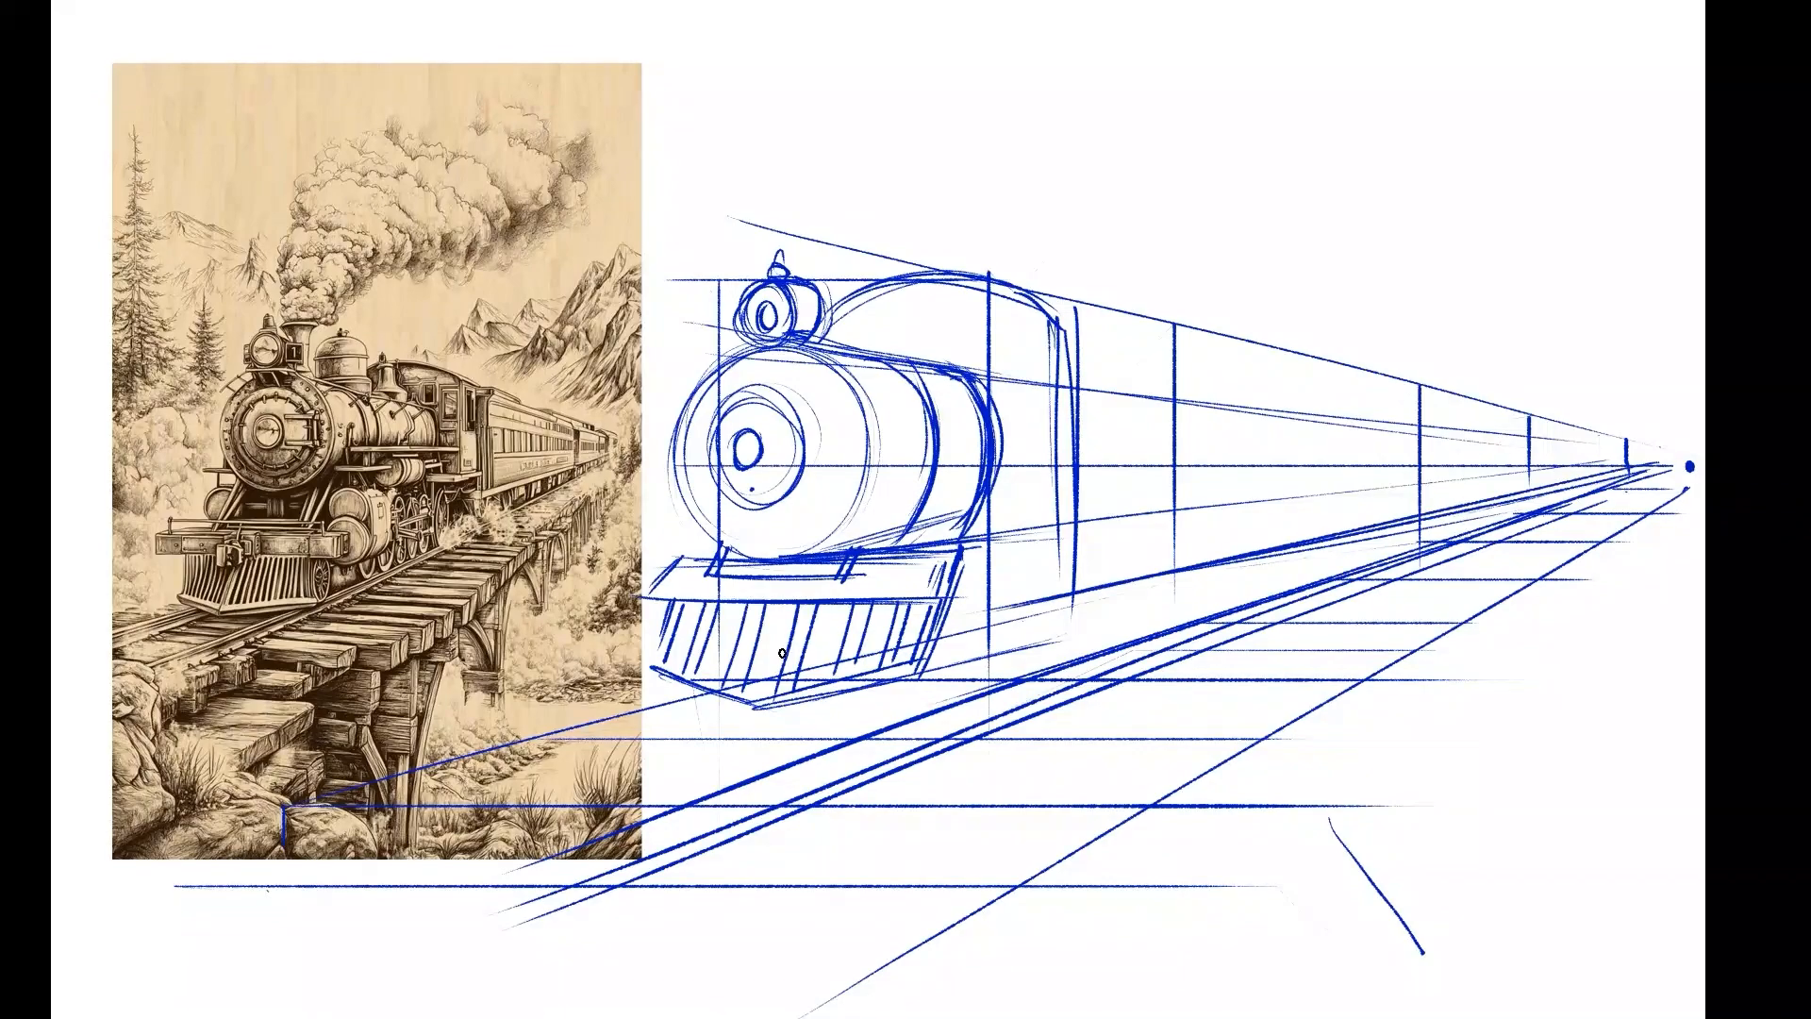
{"action": "left_click_drag", "start_coordinate": [1604, 481], "coordinate": [853, 655]}
Sketch a row of half-visible wheels beneath the carriages, shrinking toward the vanishing point.
{"action": "left_click_drag", "start_coordinate": [1426, 521], "coordinate": [1494, 512]}
{"action": "left_click_drag", "start_coordinate": [1499, 508], "coordinate": [1515, 506]}
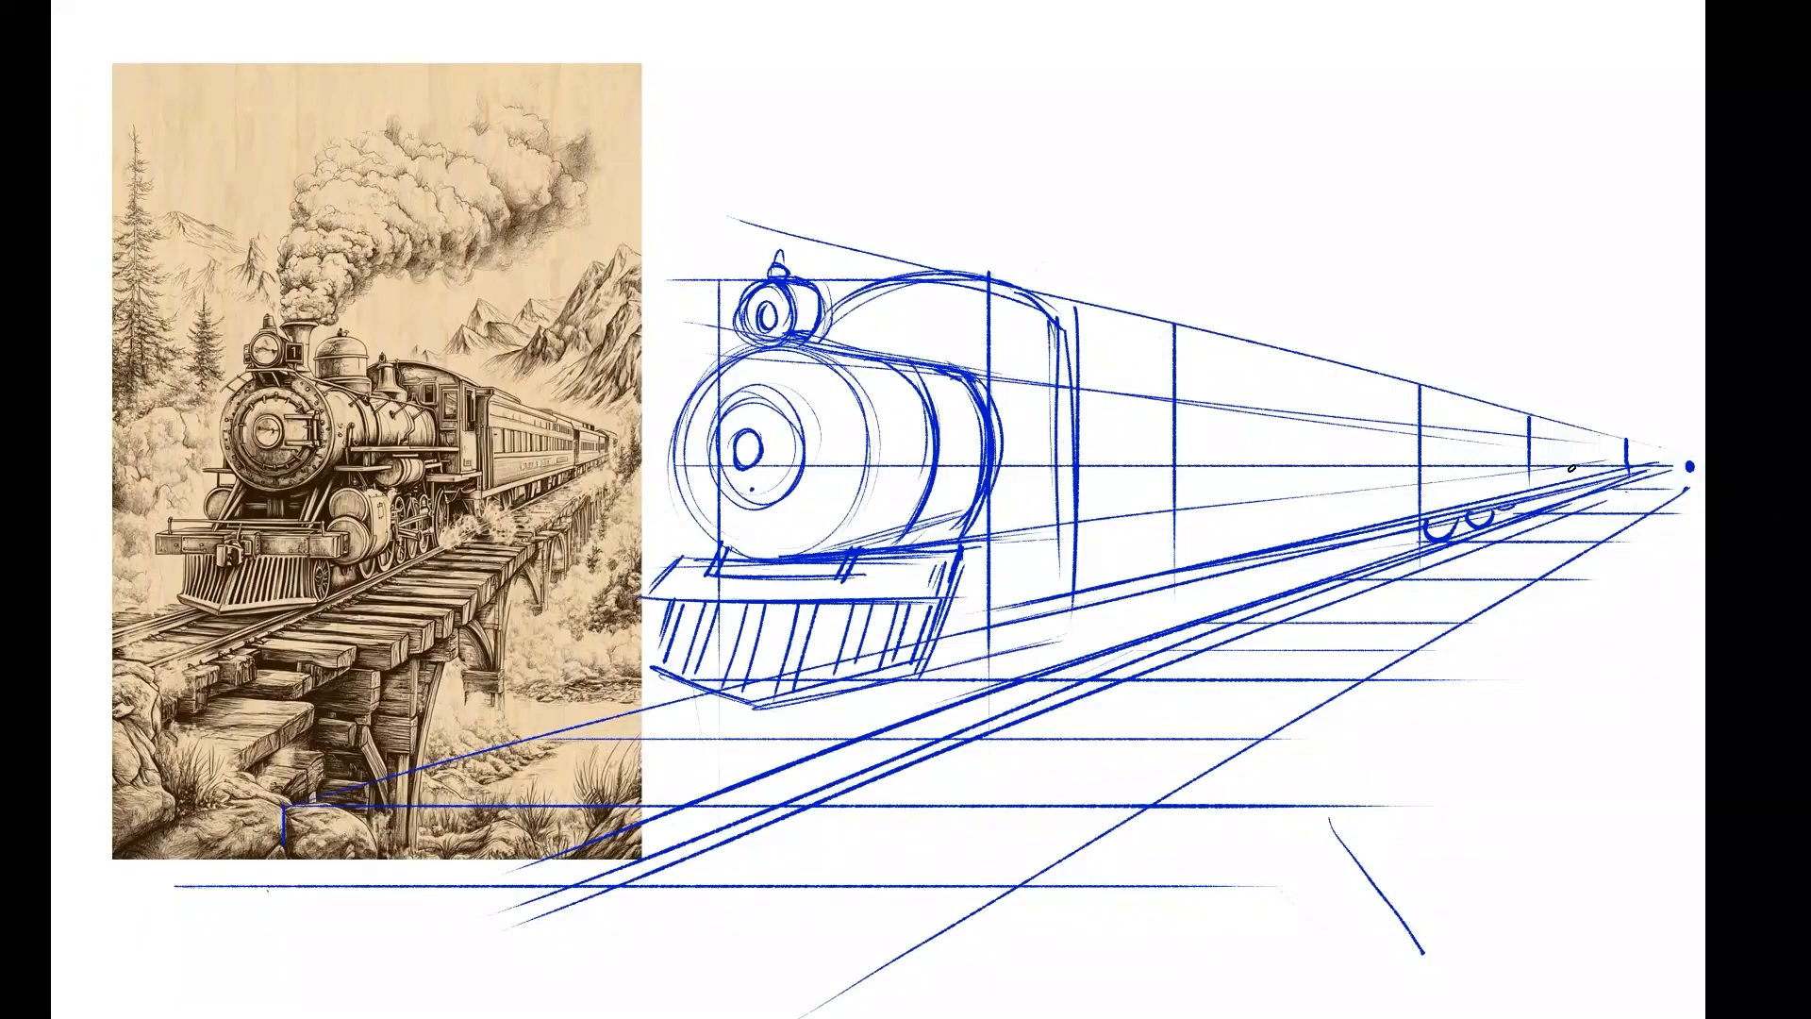
{"action": "left_click_drag", "start_coordinate": [1515, 414], "coordinate": [1529, 423]}
{"action": "mouse_move", "coordinate": [1547, 490]}
{"action": "left_mouse_down"}
{"action": "mouse_move", "coordinate": [1648, 469]}
{"action": "mouse_move", "coordinate": [1498, 502]}
{"action": "mouse_move", "coordinate": [1405, 557]}
{"action": "mouse_move", "coordinate": [1311, 547]}
{"action": "mouse_move", "coordinate": [1209, 618]}
{"action": "mouse_move", "coordinate": [1229, 573]}
{"action": "mouse_move", "coordinate": [1104, 658]}
{"action": "left_mouse_up"}
{"action": "left_click_drag", "start_coordinate": [992, 611], "coordinate": [1333, 536]}
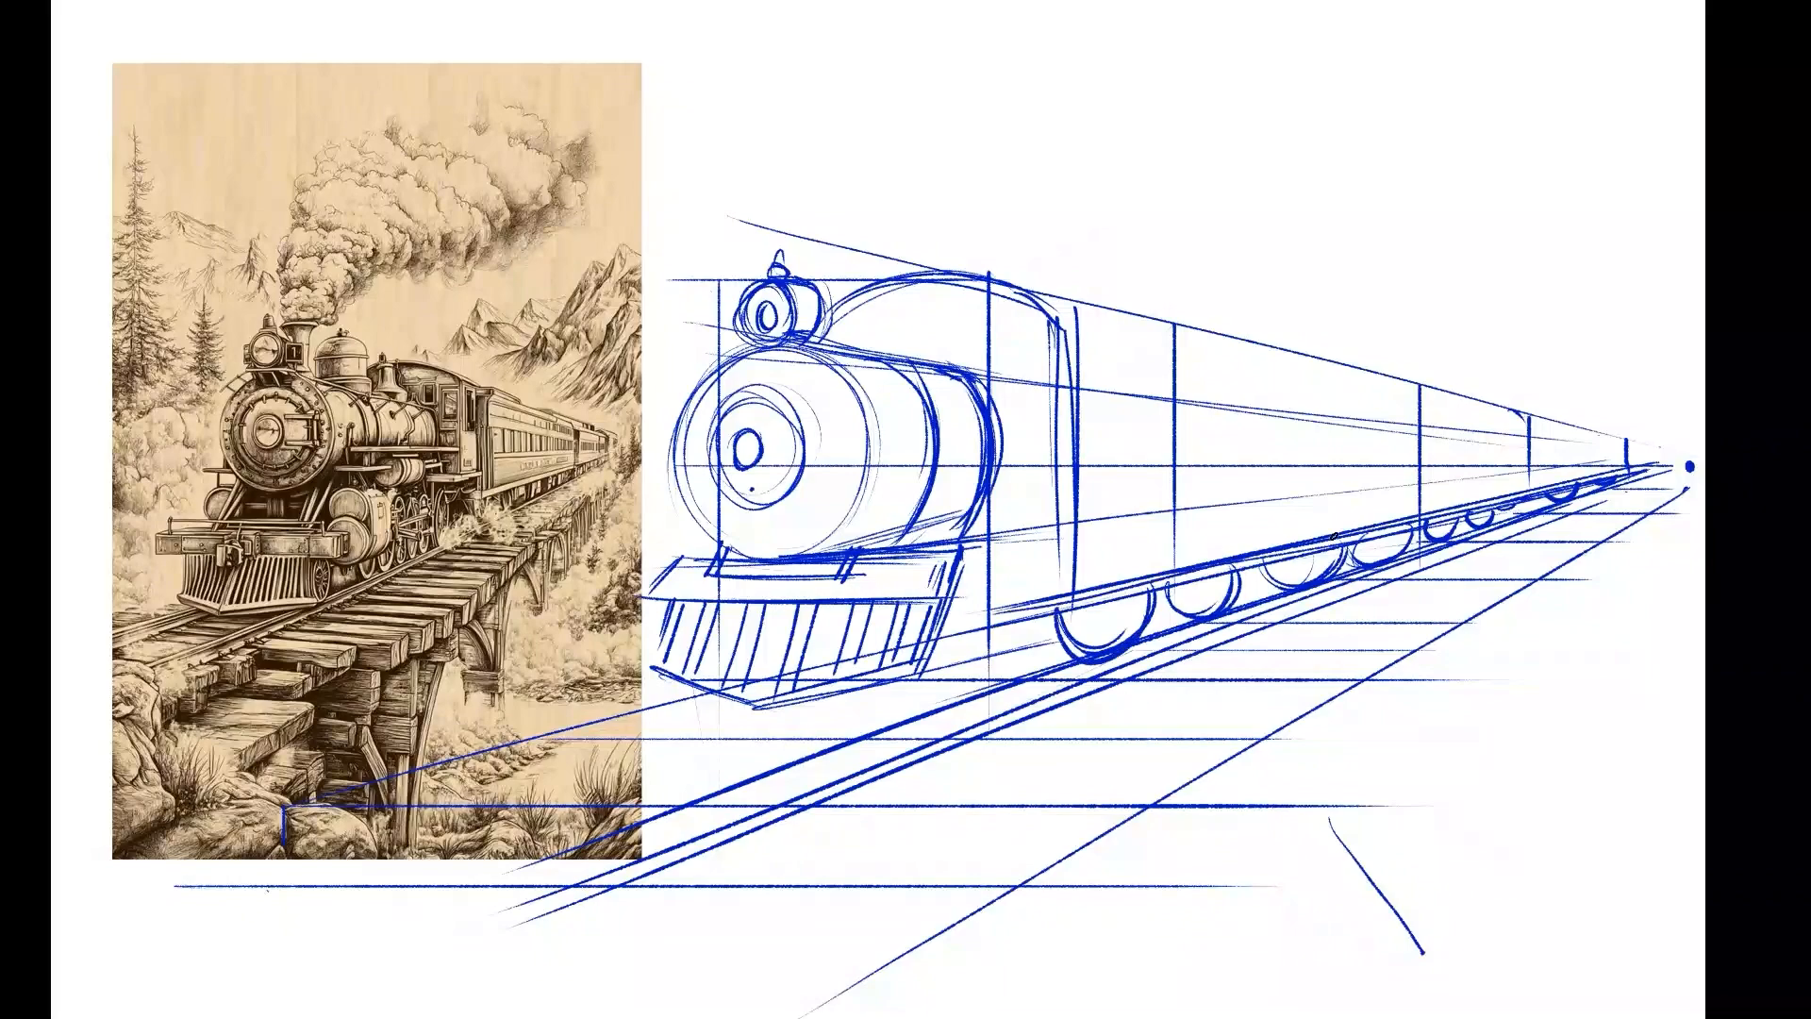
Add hubs to the nearer carriage wheels and draw a large front wheel with a hub behind the cowcatcher.
{"action": "left_click_drag", "start_coordinate": [1102, 597], "coordinate": [1091, 609]}
{"action": "left_click_drag", "start_coordinate": [1223, 578], "coordinate": [1211, 592]}
{"action": "left_click_drag", "start_coordinate": [1306, 554], "coordinate": [1280, 563]}
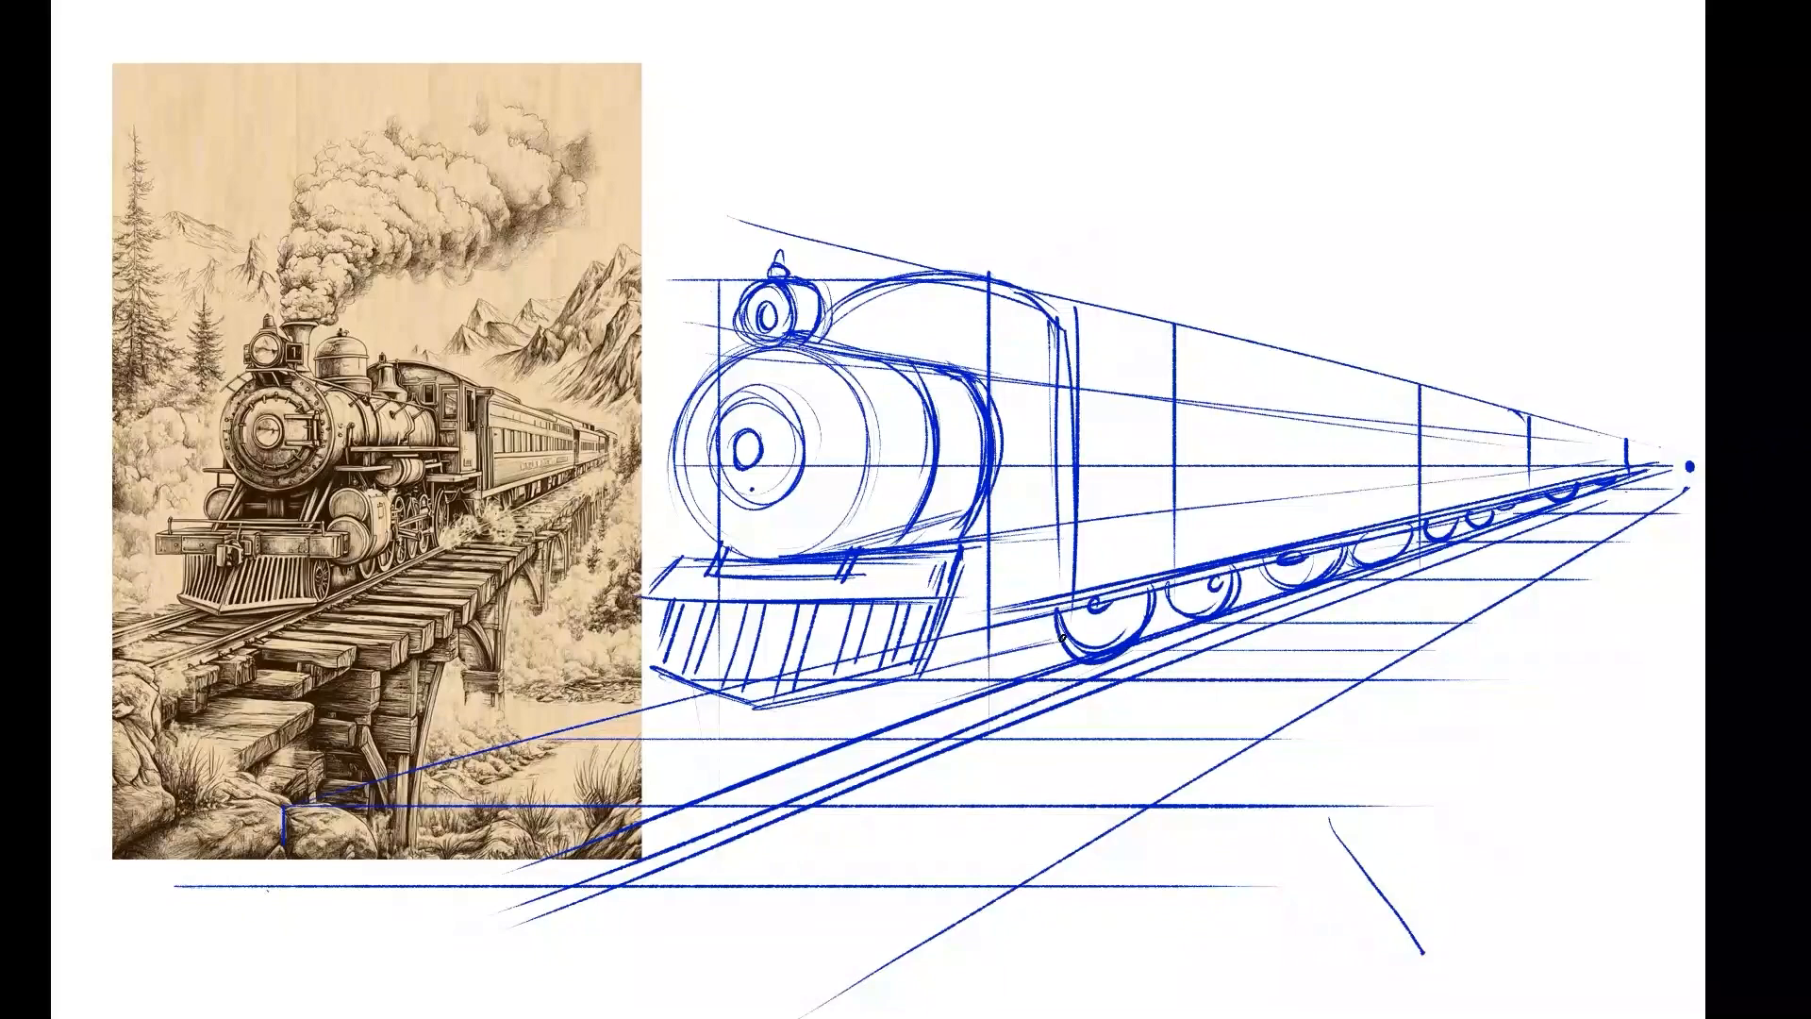
{"action": "mouse_move", "coordinate": [1017, 681]}
{"action": "left_mouse_down"}
{"action": "mouse_move", "coordinate": [935, 637]}
{"action": "mouse_move", "coordinate": [983, 695]}
{"action": "mouse_move", "coordinate": [1036, 622]}
{"action": "left_mouse_up"}
{"action": "mouse_move", "coordinate": [977, 629]}
{"action": "left_mouse_down"}
{"action": "mouse_move", "coordinate": [1067, 656]}
{"action": "mouse_move", "coordinate": [761, 710]}
{"action": "left_mouse_up"}
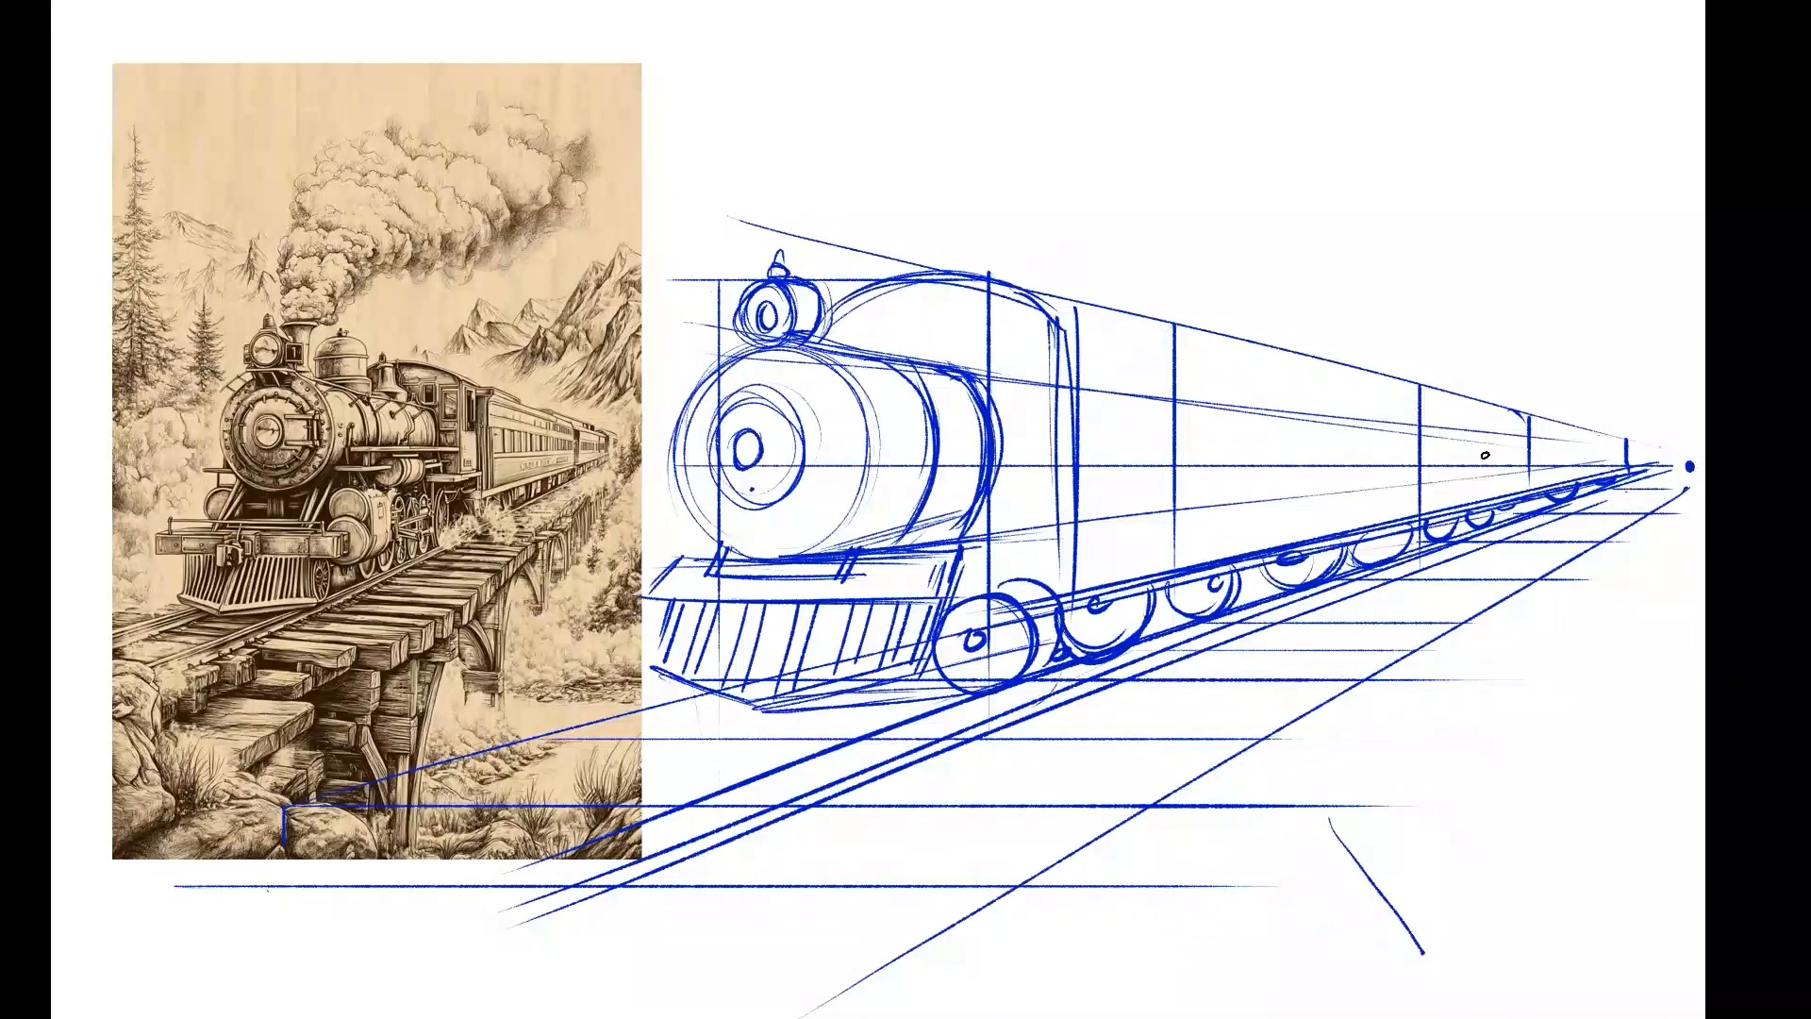
Define the rear end of the first carriage and add a row of short vertical window strokes along its side.
{"action": "mouse_move", "coordinate": [1375, 380]}
{"action": "left_mouse_down"}
{"action": "mouse_move", "coordinate": [1419, 394]}
{"action": "mouse_move", "coordinate": [1420, 524]}
{"action": "left_mouse_up"}
{"action": "mouse_move", "coordinate": [1188, 408]}
{"action": "left_mouse_down"}
{"action": "mouse_move", "coordinate": [1188, 458]}
{"action": "mouse_move", "coordinate": [1240, 460]}
{"action": "left_mouse_up"}
{"action": "mouse_move", "coordinate": [1275, 415]}
{"action": "left_mouse_down"}
{"action": "mouse_move", "coordinate": [1275, 457]}
{"action": "mouse_move", "coordinate": [1330, 460]}
{"action": "left_mouse_up"}
{"action": "left_click_drag", "start_coordinate": [1334, 421], "coordinate": [1335, 459]}
{"action": "left_click_drag", "start_coordinate": [1372, 422], "coordinate": [1373, 462]}
{"action": "mouse_move", "coordinate": [1377, 422]}
{"action": "left_mouse_down"}
{"action": "mouse_move", "coordinate": [1377, 458]}
{"action": "mouse_move", "coordinate": [1408, 451]}
{"action": "left_mouse_up"}
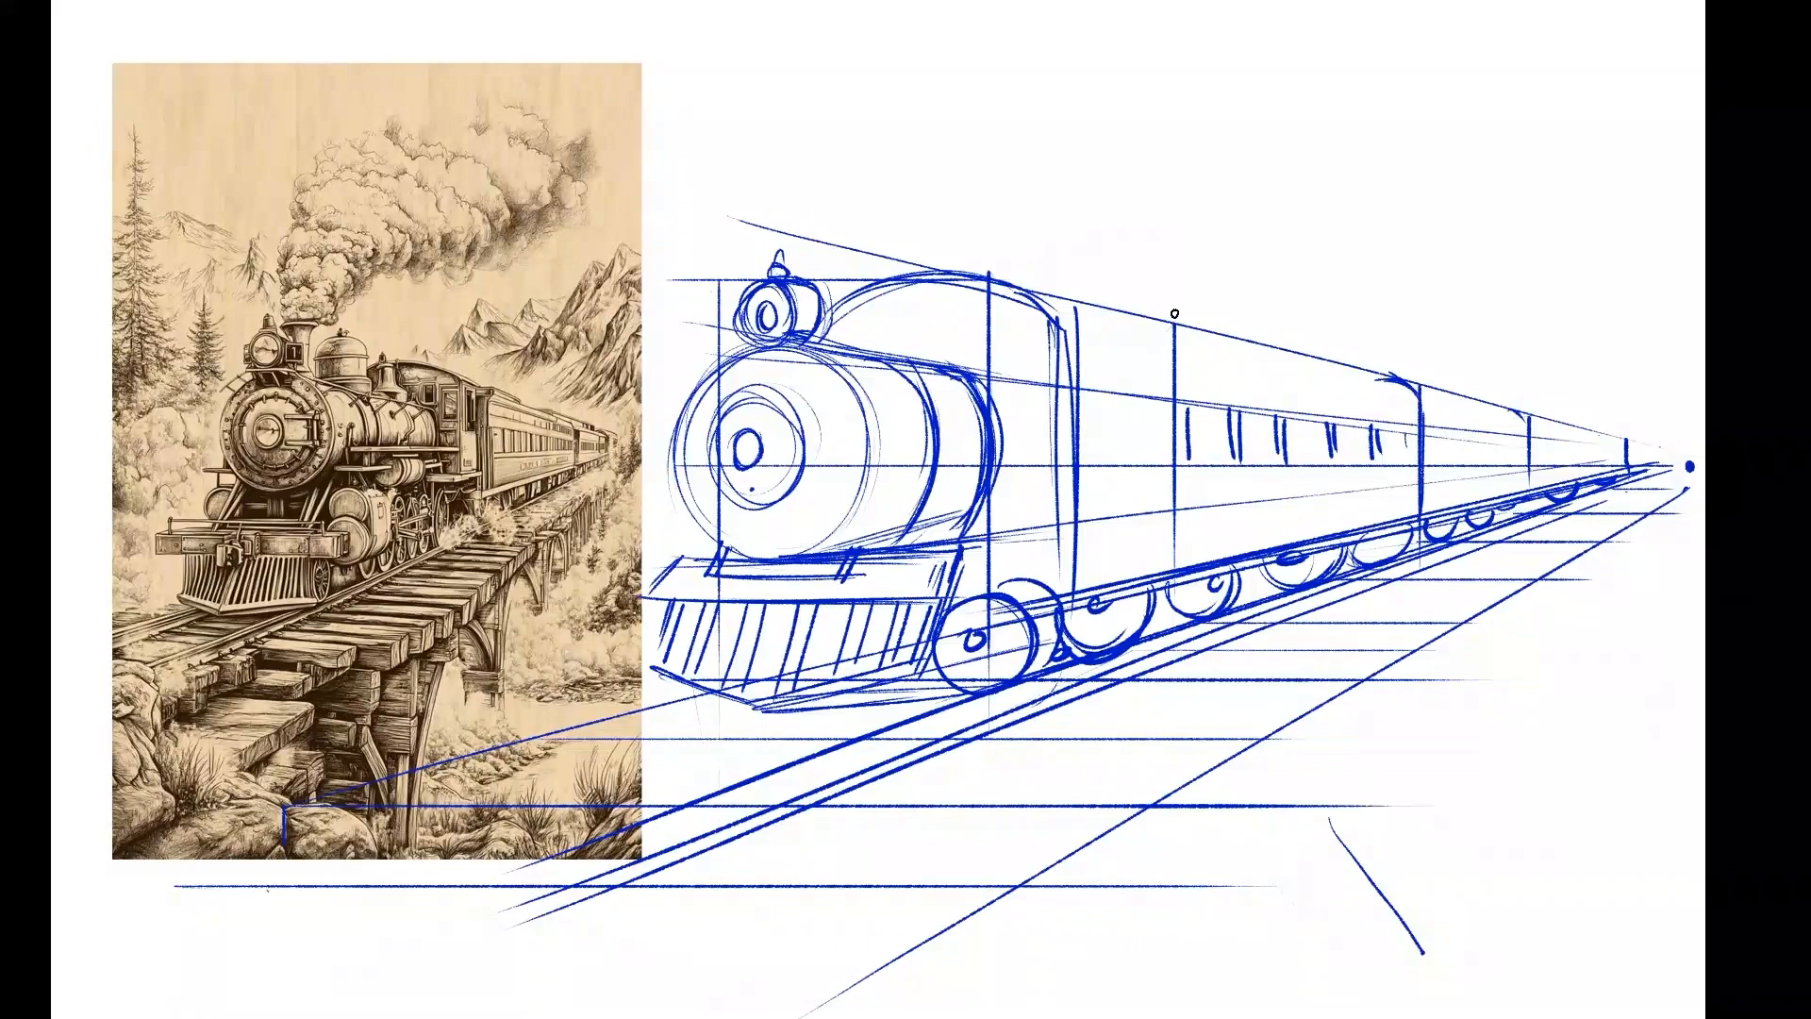
Reinforce the carriage roof line and dividing edges, and add diminishing window strokes on the rear carriages.
{"action": "left_click_drag", "start_coordinate": [989, 271], "coordinate": [1224, 330]}
{"action": "left_click_drag", "start_coordinate": [1415, 390], "coordinate": [1426, 512]}
{"action": "mouse_move", "coordinate": [1439, 404]}
{"action": "left_mouse_down"}
{"action": "mouse_move", "coordinate": [1436, 507]}
{"action": "mouse_move", "coordinate": [1459, 463]}
{"action": "mouse_move", "coordinate": [1483, 461]}
{"action": "left_mouse_up"}
{"action": "left_click_drag", "start_coordinate": [1506, 433], "coordinate": [1507, 460]}
{"action": "mouse_move", "coordinate": [1519, 432]}
{"action": "left_mouse_down"}
{"action": "mouse_move", "coordinate": [1521, 462]}
{"action": "mouse_move", "coordinate": [1594, 454]}
{"action": "left_mouse_up"}
{"action": "left_click", "coordinate": [1615, 451]}
{"action": "left_click_drag", "start_coordinate": [1059, 341], "coordinate": [1070, 630]}
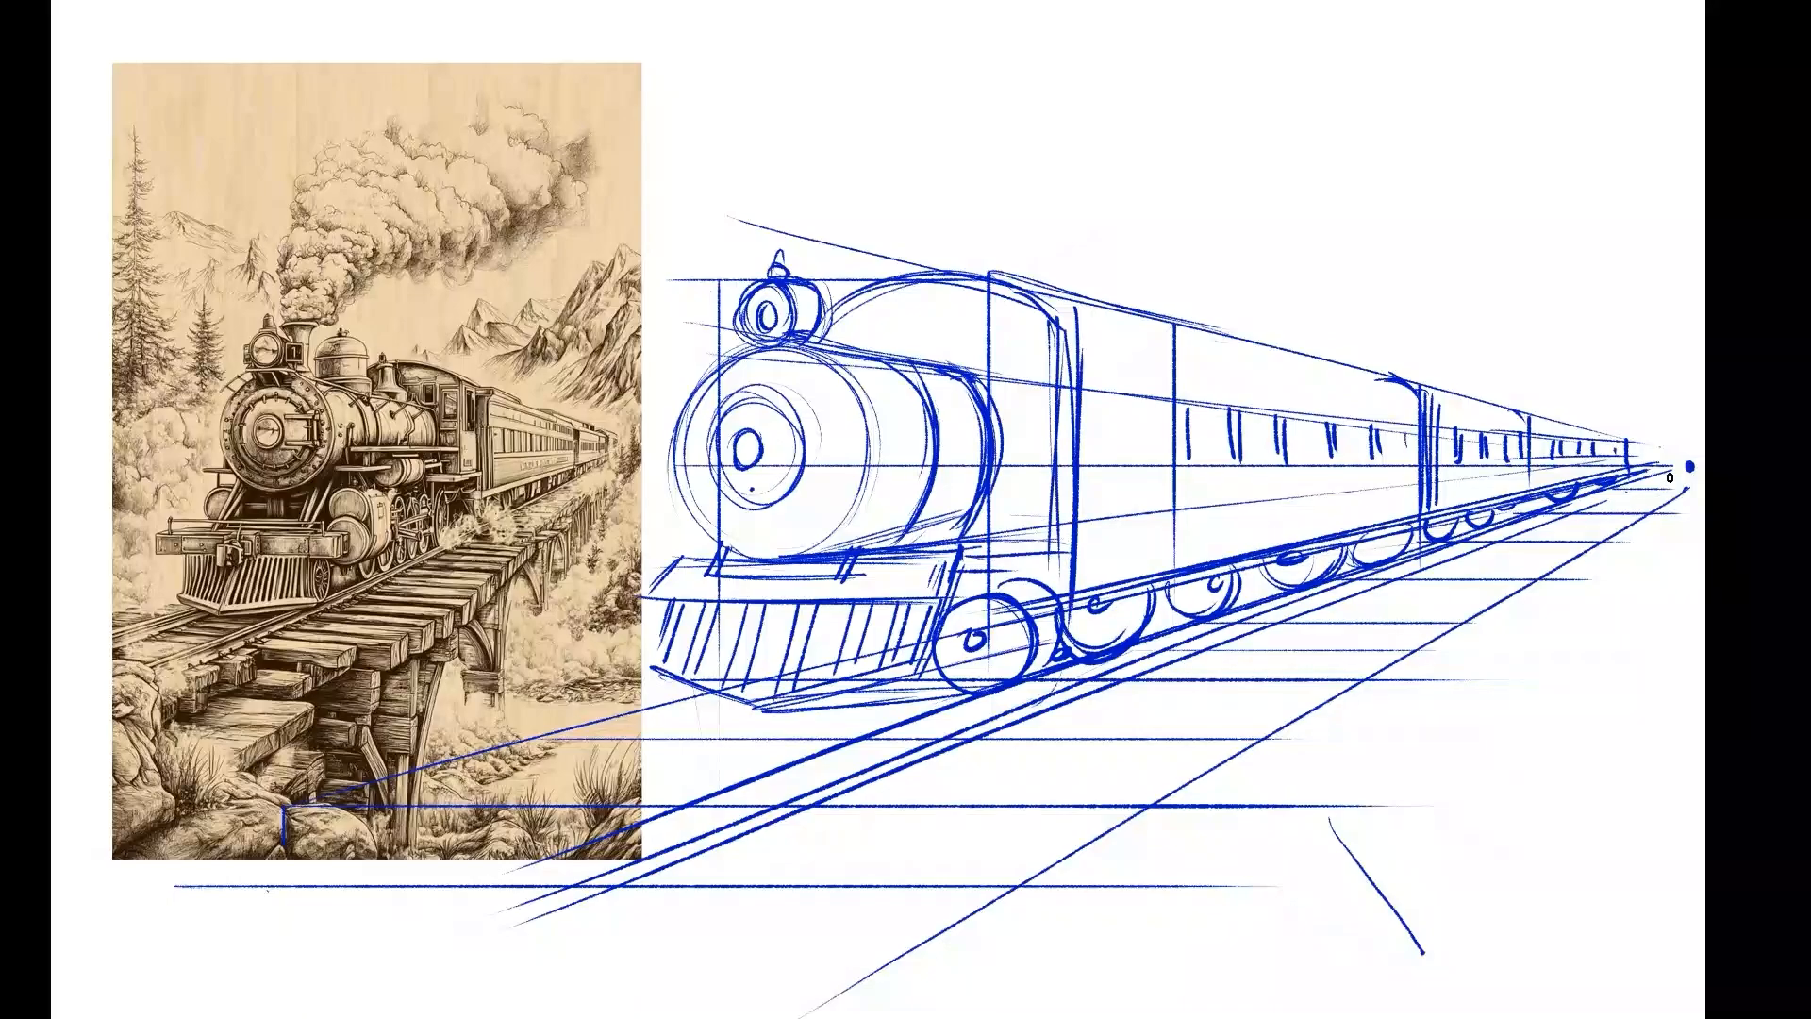
{"action": "left_click_drag", "start_coordinate": [1627, 441], "coordinate": [1629, 468]}
Draw a second line along the bridge deck's outer edge for thickness and mark the tie ends with short strokes.
{"action": "left_click_drag", "start_coordinate": [1638, 532], "coordinate": [1322, 701]}
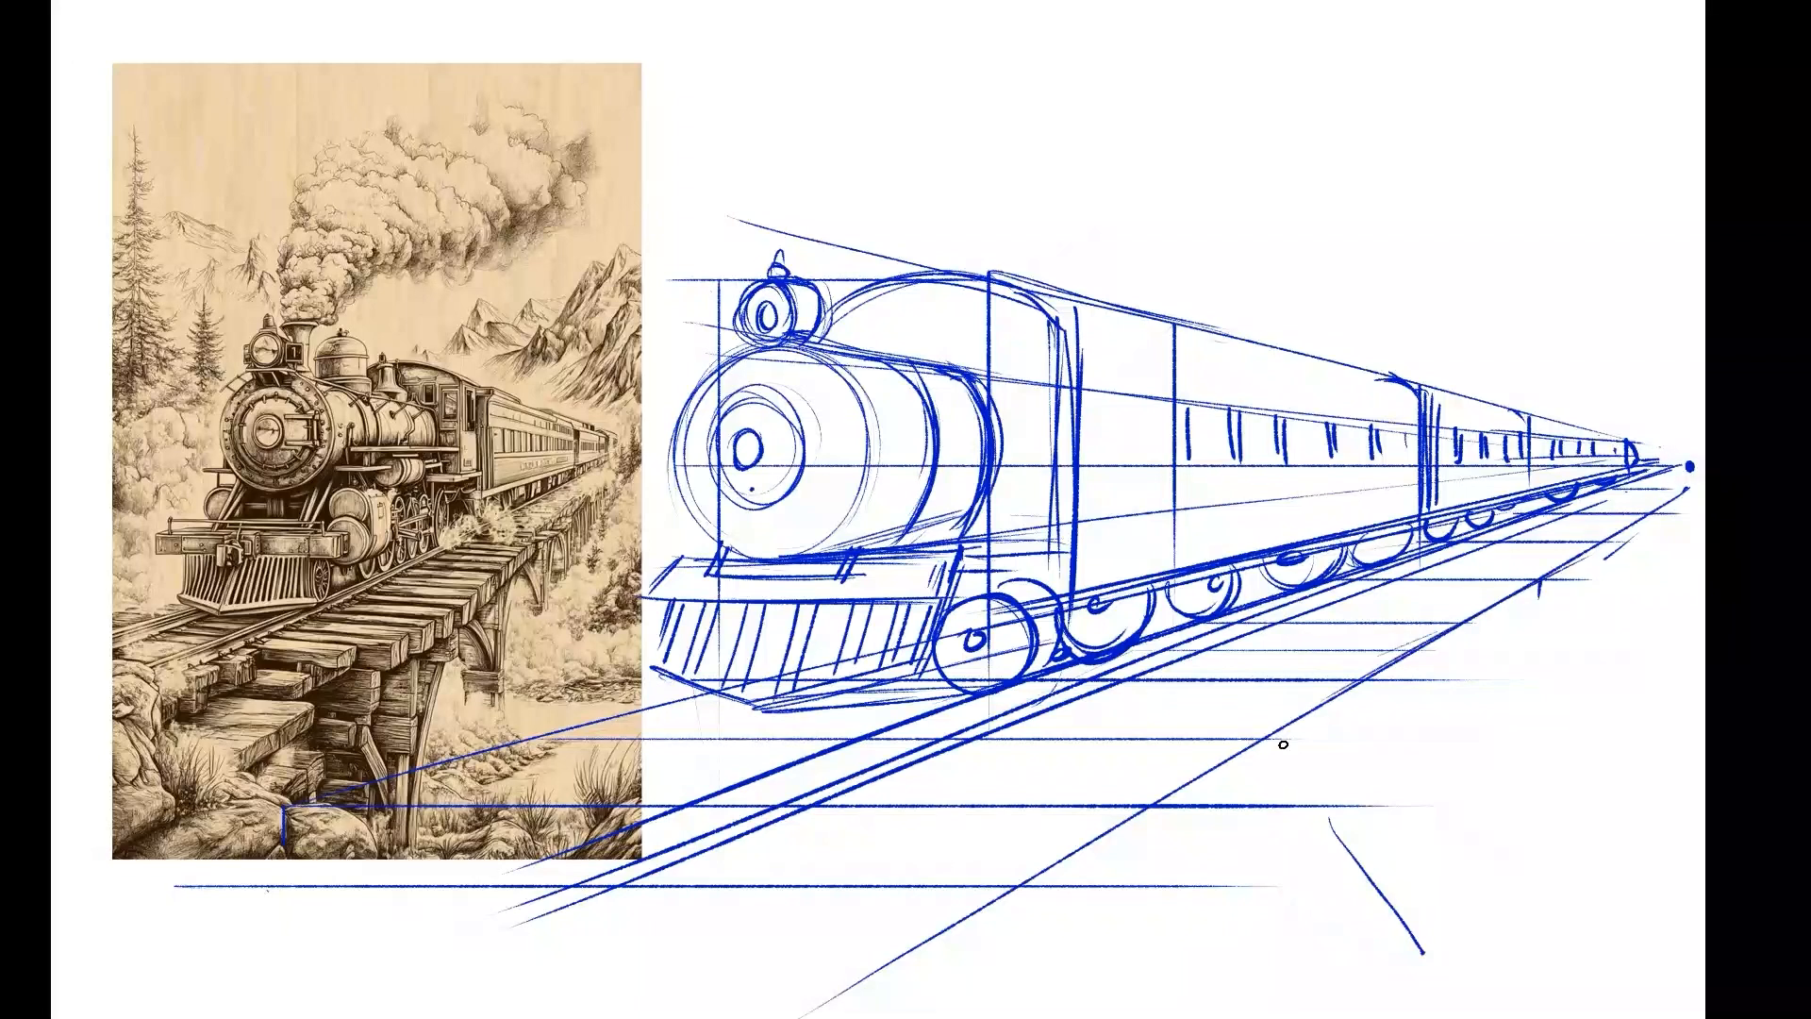
{"action": "left_click_drag", "start_coordinate": [1604, 557], "coordinate": [1236, 767]}
{"action": "left_click_drag", "start_coordinate": [1464, 623], "coordinate": [1317, 732]}
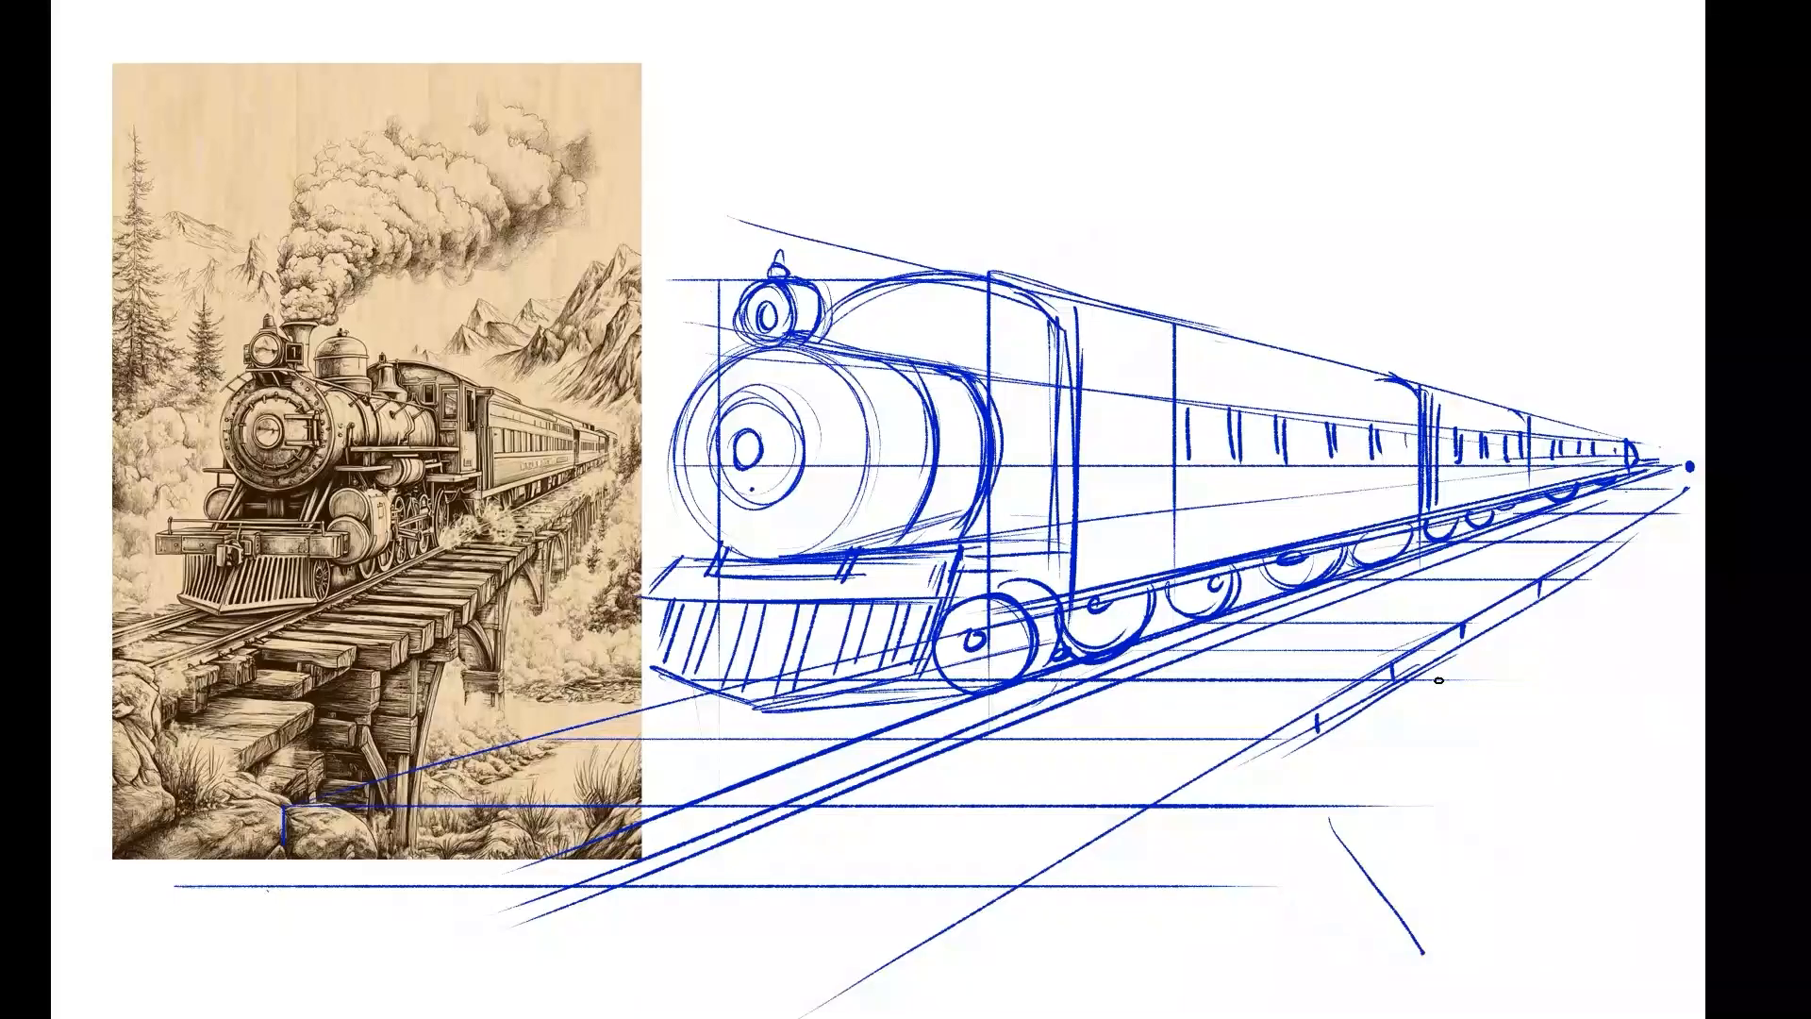
{"action": "left_click_drag", "start_coordinate": [1137, 677], "coordinate": [1394, 680]}
Sketch the middle ties of the bridge deck as thick planks with visible ends at the outer edge.
{"action": "left_click_drag", "start_coordinate": [1281, 729], "coordinate": [1275, 745]}
{"action": "left_click_drag", "start_coordinate": [1076, 733], "coordinate": [1196, 732]}
{"action": "mouse_move", "coordinate": [1173, 743]}
{"action": "left_mouse_down"}
{"action": "mouse_move", "coordinate": [1066, 785]}
{"action": "mouse_move", "coordinate": [1170, 767]}
{"action": "mouse_move", "coordinate": [1131, 792]}
{"action": "mouse_move", "coordinate": [1292, 755]}
{"action": "left_mouse_up"}
{"action": "mouse_move", "coordinate": [1081, 785]}
{"action": "left_mouse_down"}
{"action": "mouse_move", "coordinate": [1083, 800]}
{"action": "mouse_move", "coordinate": [835, 804]}
{"action": "left_mouse_up"}
{"action": "mouse_move", "coordinate": [1228, 808]}
{"action": "left_mouse_down"}
{"action": "mouse_move", "coordinate": [950, 800]}
{"action": "mouse_move", "coordinate": [1122, 847]}
{"action": "left_mouse_up"}
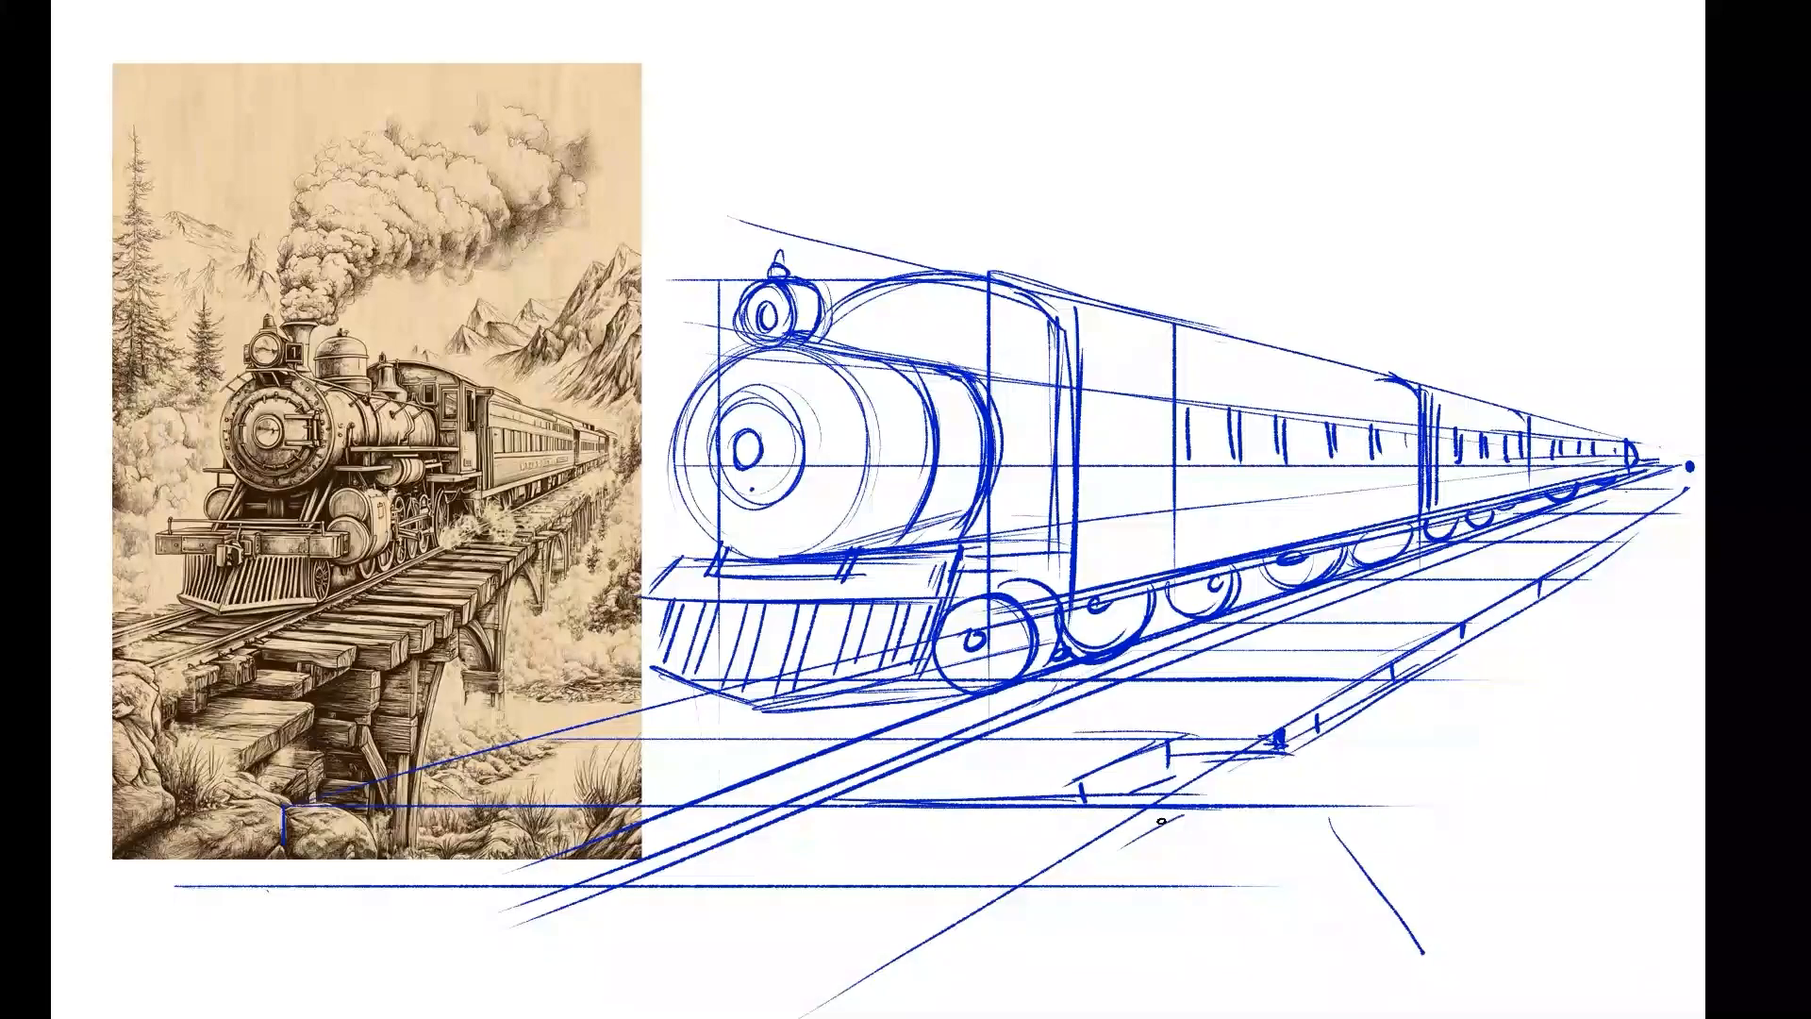
{"action": "left_click_drag", "start_coordinate": [1171, 772], "coordinate": [1202, 786]}
Draw the foreground tie as a thick plank with a shaded gap behind it and a thickened deck edge.
{"action": "mouse_move", "coordinate": [836, 879]}
{"action": "left_mouse_down"}
{"action": "mouse_move", "coordinate": [919, 836]}
{"action": "mouse_move", "coordinate": [913, 880]}
{"action": "left_mouse_up"}
{"action": "left_click_drag", "start_coordinate": [681, 852], "coordinate": [1016, 901]}
{"action": "mouse_move", "coordinate": [651, 870]}
{"action": "left_mouse_down"}
{"action": "mouse_move", "coordinate": [1010, 891]}
{"action": "mouse_move", "coordinate": [882, 974]}
{"action": "left_mouse_up"}
{"action": "left_click_drag", "start_coordinate": [1005, 896], "coordinate": [1008, 922]}
{"action": "left_click_drag", "start_coordinate": [925, 975], "coordinate": [1019, 919]}
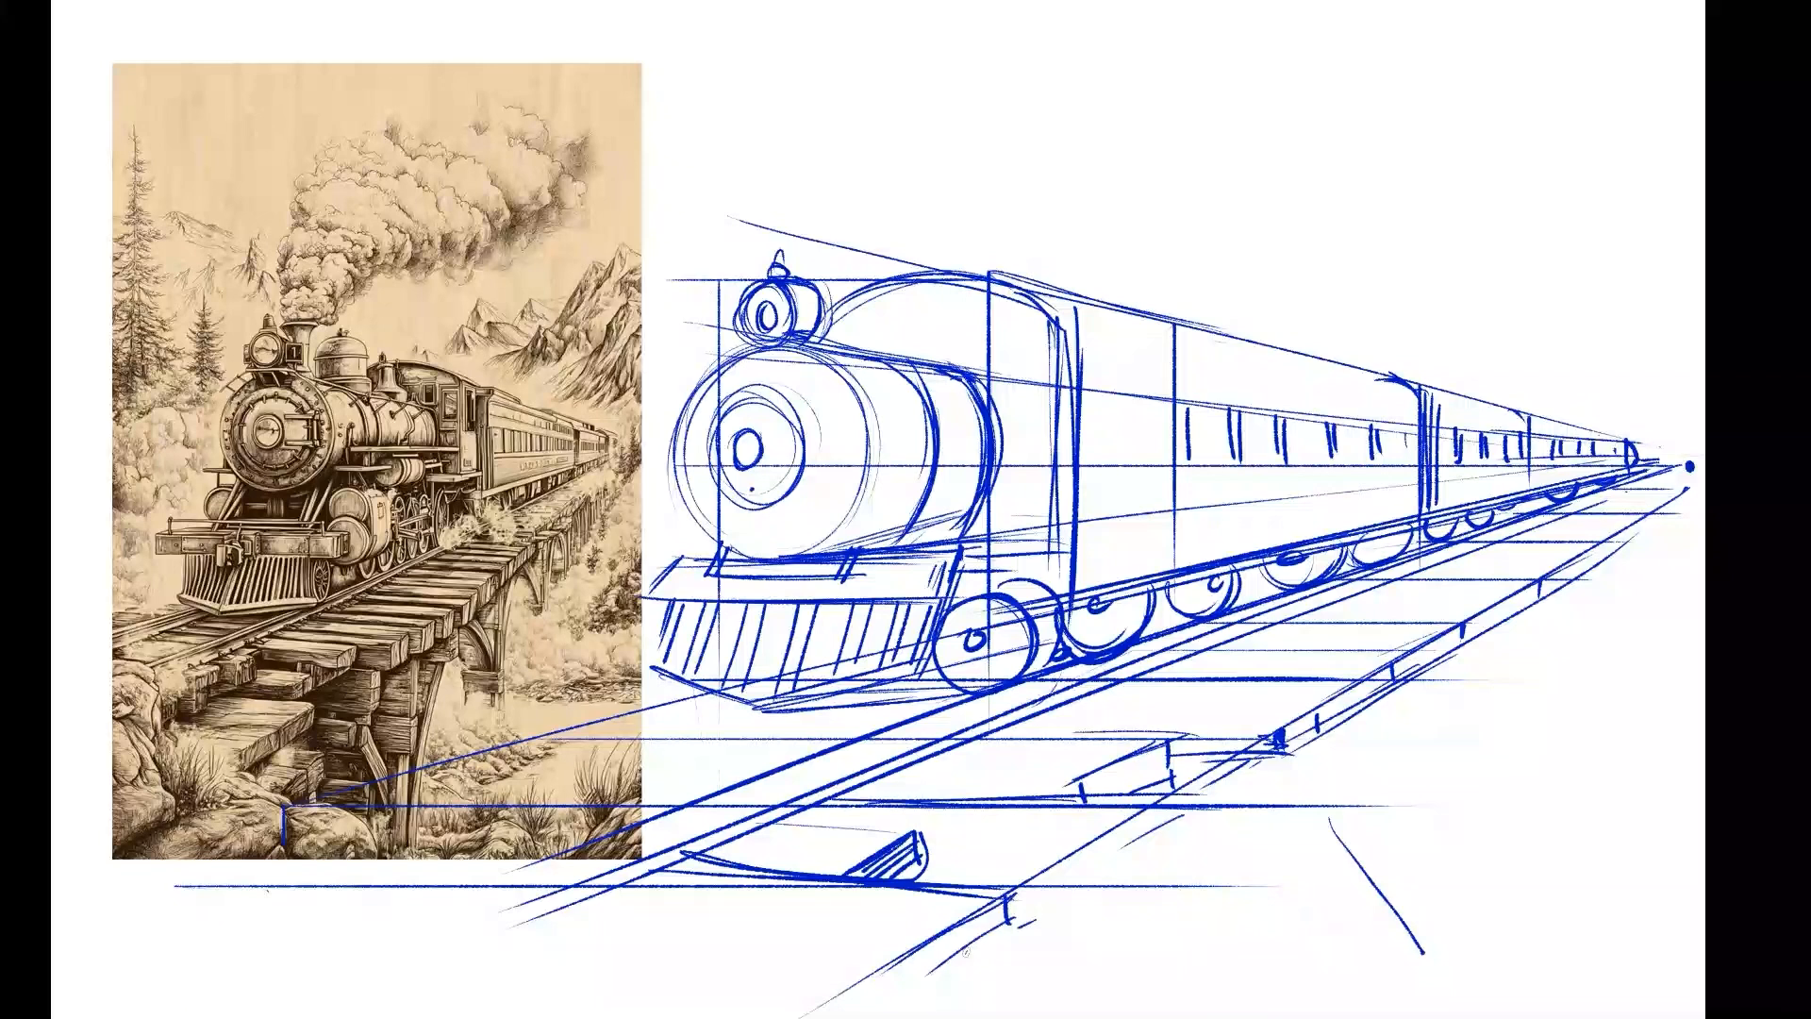
{"action": "mouse_move", "coordinate": [908, 993]}
{"action": "left_mouse_down"}
{"action": "mouse_move", "coordinate": [1039, 918]}
{"action": "mouse_move", "coordinate": [1024, 905]}
{"action": "left_mouse_up"}
{"action": "left_click_drag", "start_coordinate": [1038, 889], "coordinate": [1040, 902]}
Draw support posts and a cross beam beneath the bridge deck, and add two short lines below the cowcatcher.
{"action": "mouse_move", "coordinate": [1245, 753]}
{"action": "left_mouse_down"}
{"action": "mouse_move", "coordinate": [1234, 917]}
{"action": "mouse_move", "coordinate": [1253, 755]}
{"action": "left_mouse_up"}
{"action": "left_click_drag", "start_coordinate": [1281, 749], "coordinate": [1241, 971]}
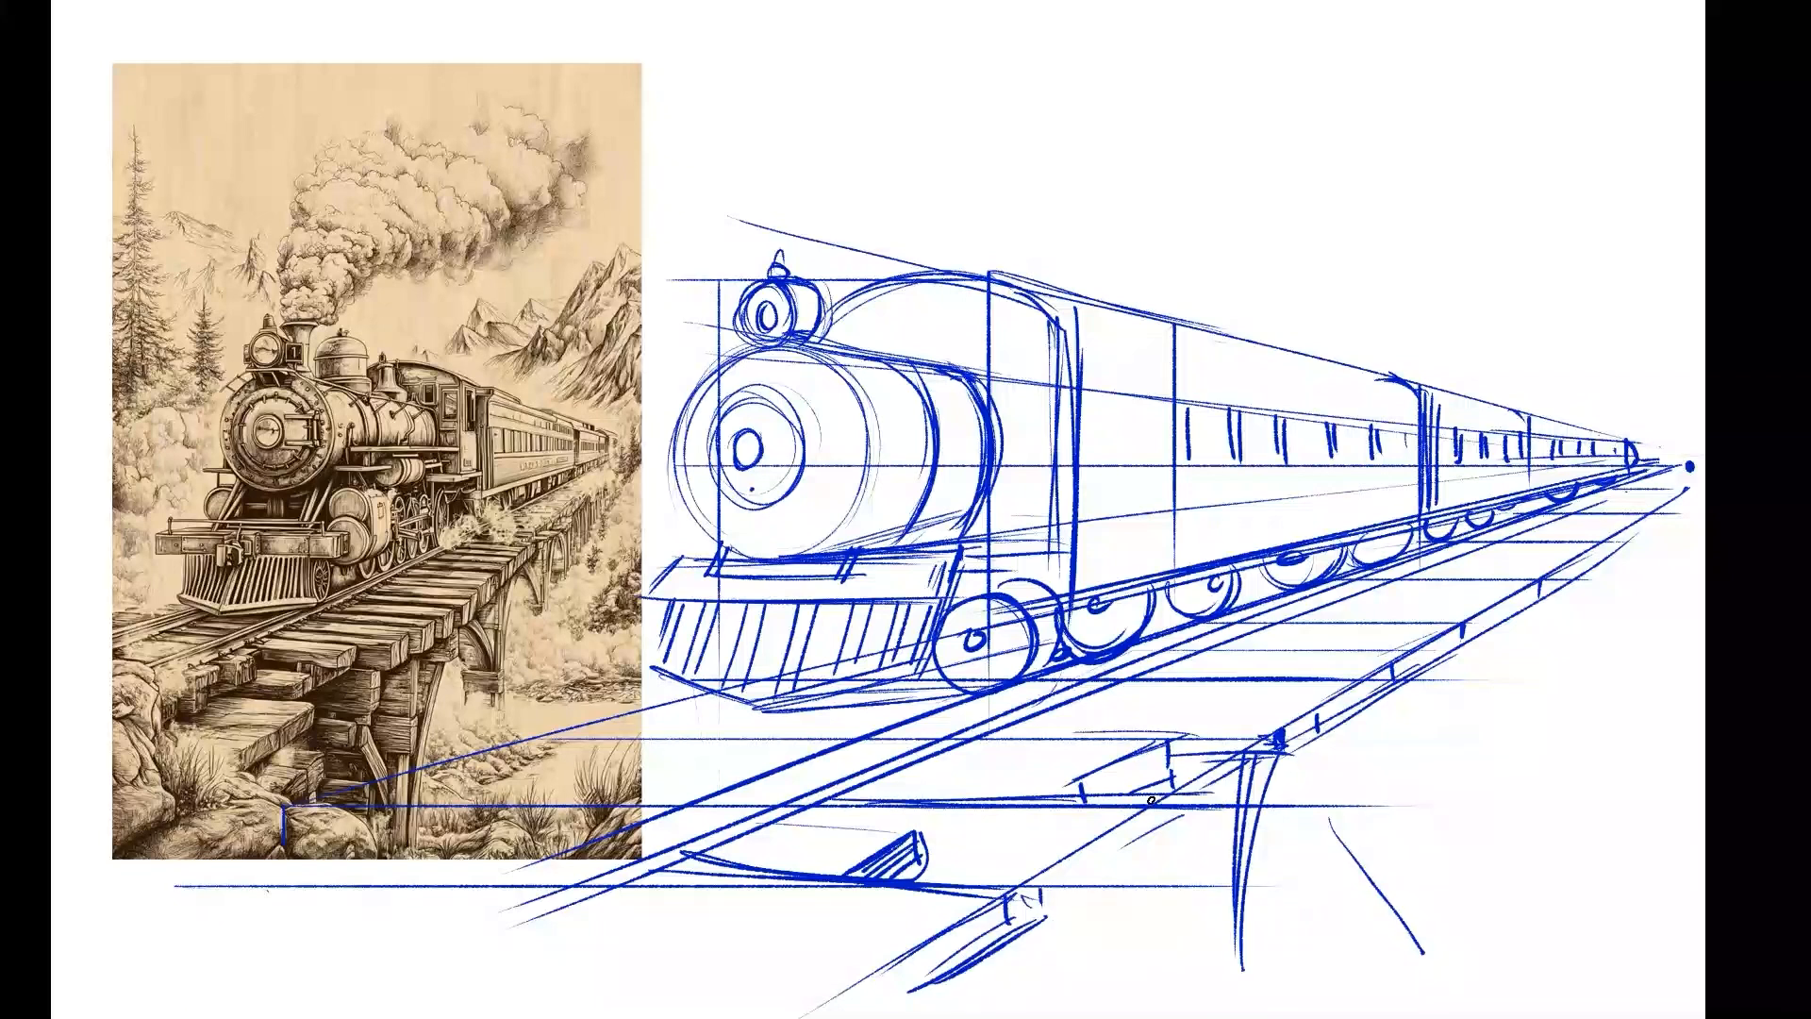
{"action": "left_click_drag", "start_coordinate": [1219, 803], "coordinate": [1211, 882]}
{"action": "left_click_drag", "start_coordinate": [1204, 802], "coordinate": [1198, 884]}
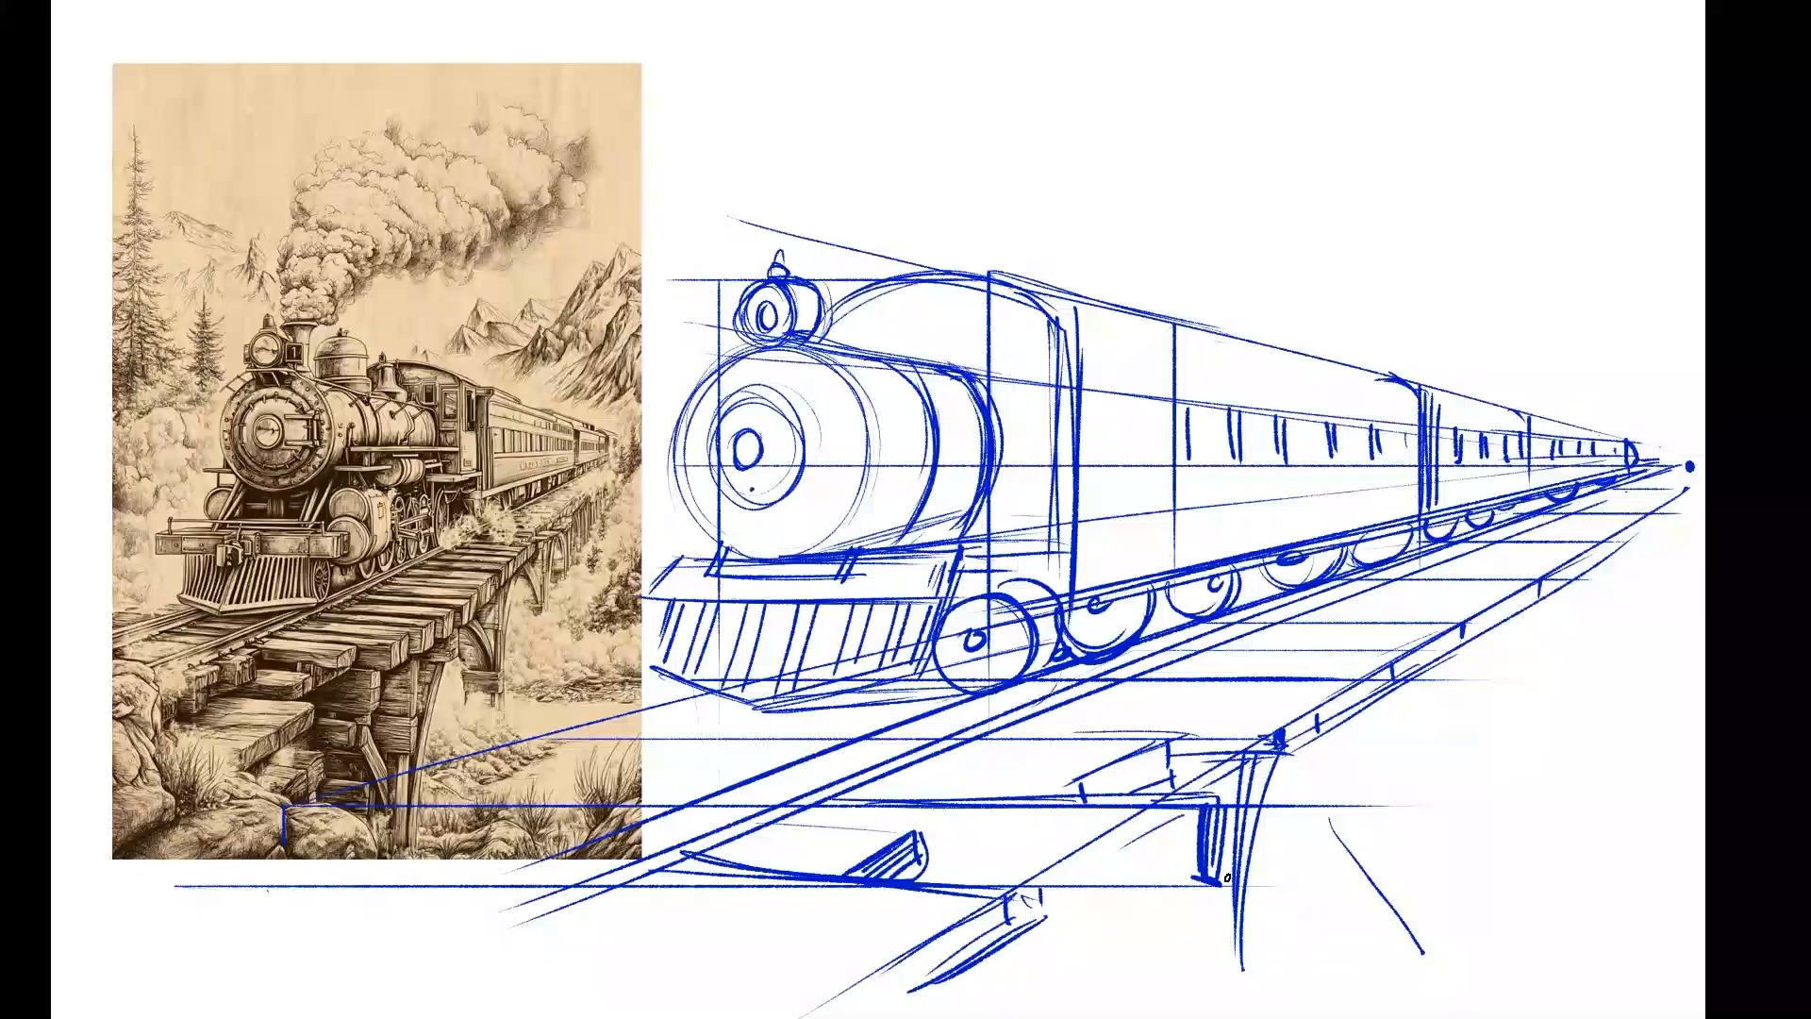
{"action": "left_click_drag", "start_coordinate": [1092, 861], "coordinate": [1226, 882]}
{"action": "left_click_drag", "start_coordinate": [1121, 810], "coordinate": [1001, 870]}
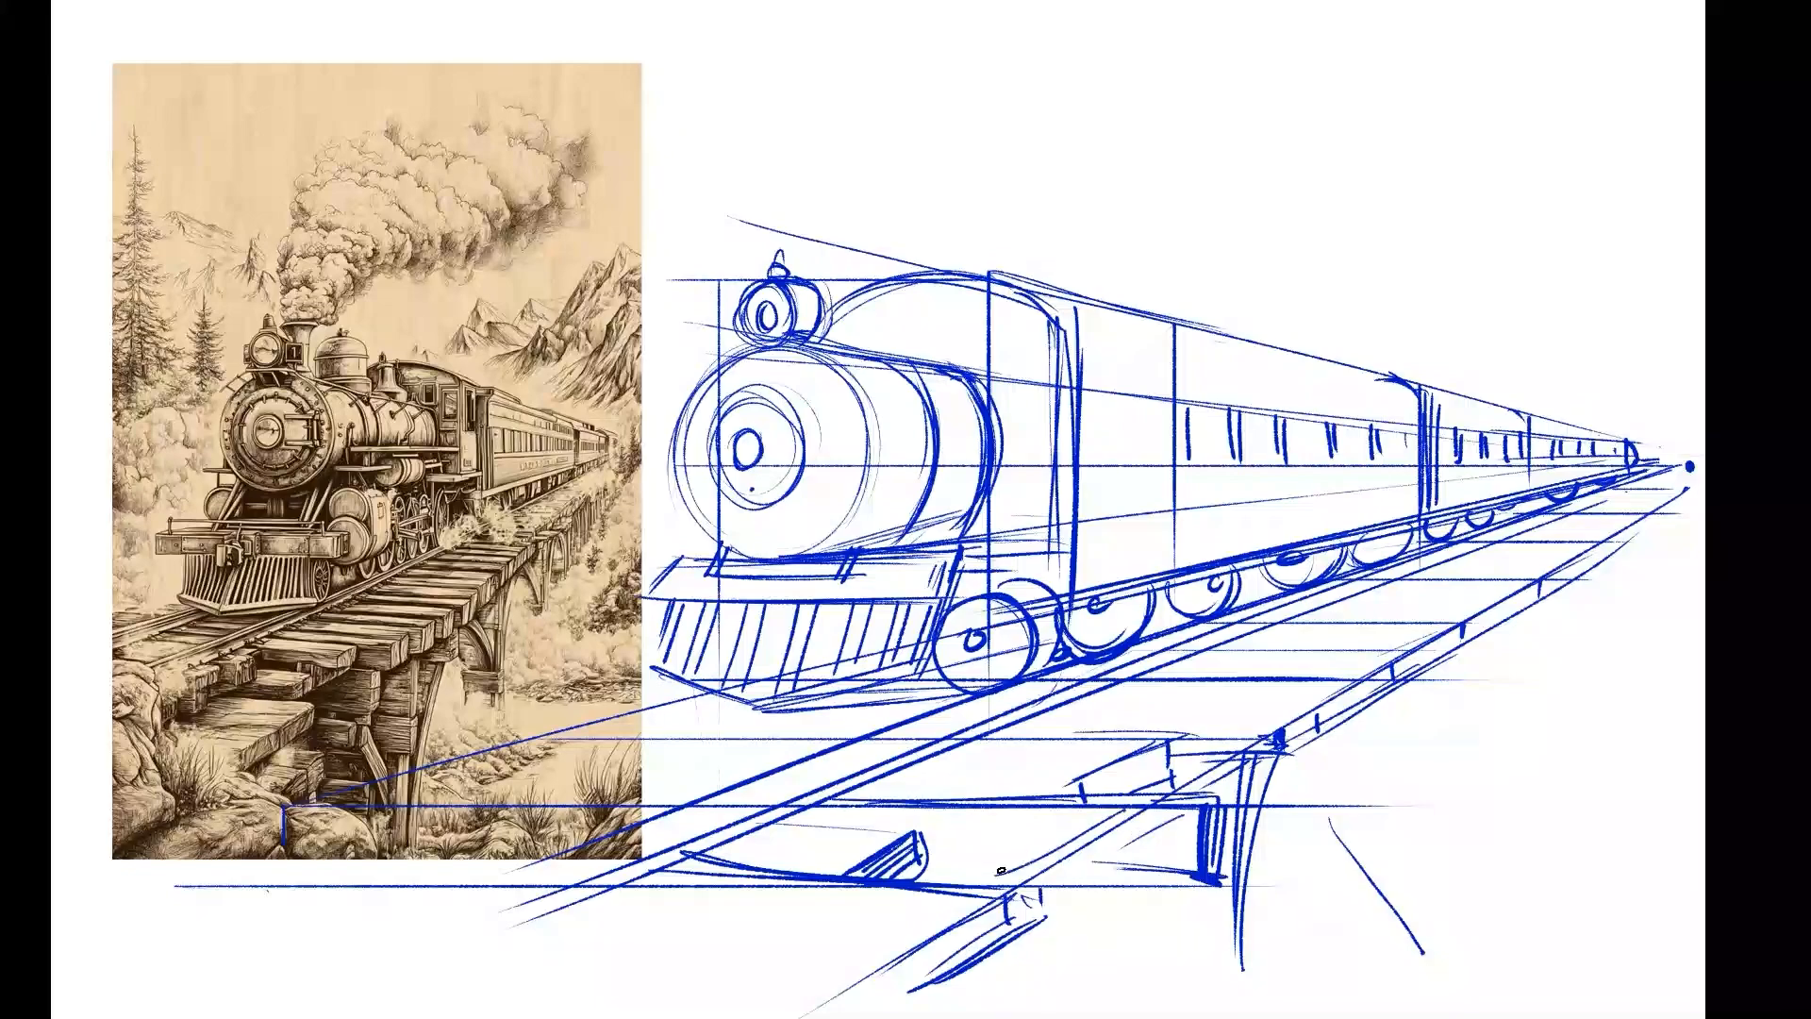
{"action": "left_click_drag", "start_coordinate": [662, 723], "coordinate": [812, 754]}
{"action": "left_click_drag", "start_coordinate": [658, 701], "coordinate": [730, 709]}
Reinforce the boiler front's inner and outer rings and add short horizontal strokes beside the inner ring.
{"action": "left_click_drag", "start_coordinate": [800, 430], "coordinate": [866, 427]}
{"action": "mouse_move", "coordinate": [847, 475]}
{"action": "left_mouse_down"}
{"action": "mouse_move", "coordinate": [819, 473]}
{"action": "mouse_move", "coordinate": [854, 482]}
{"action": "left_mouse_up"}
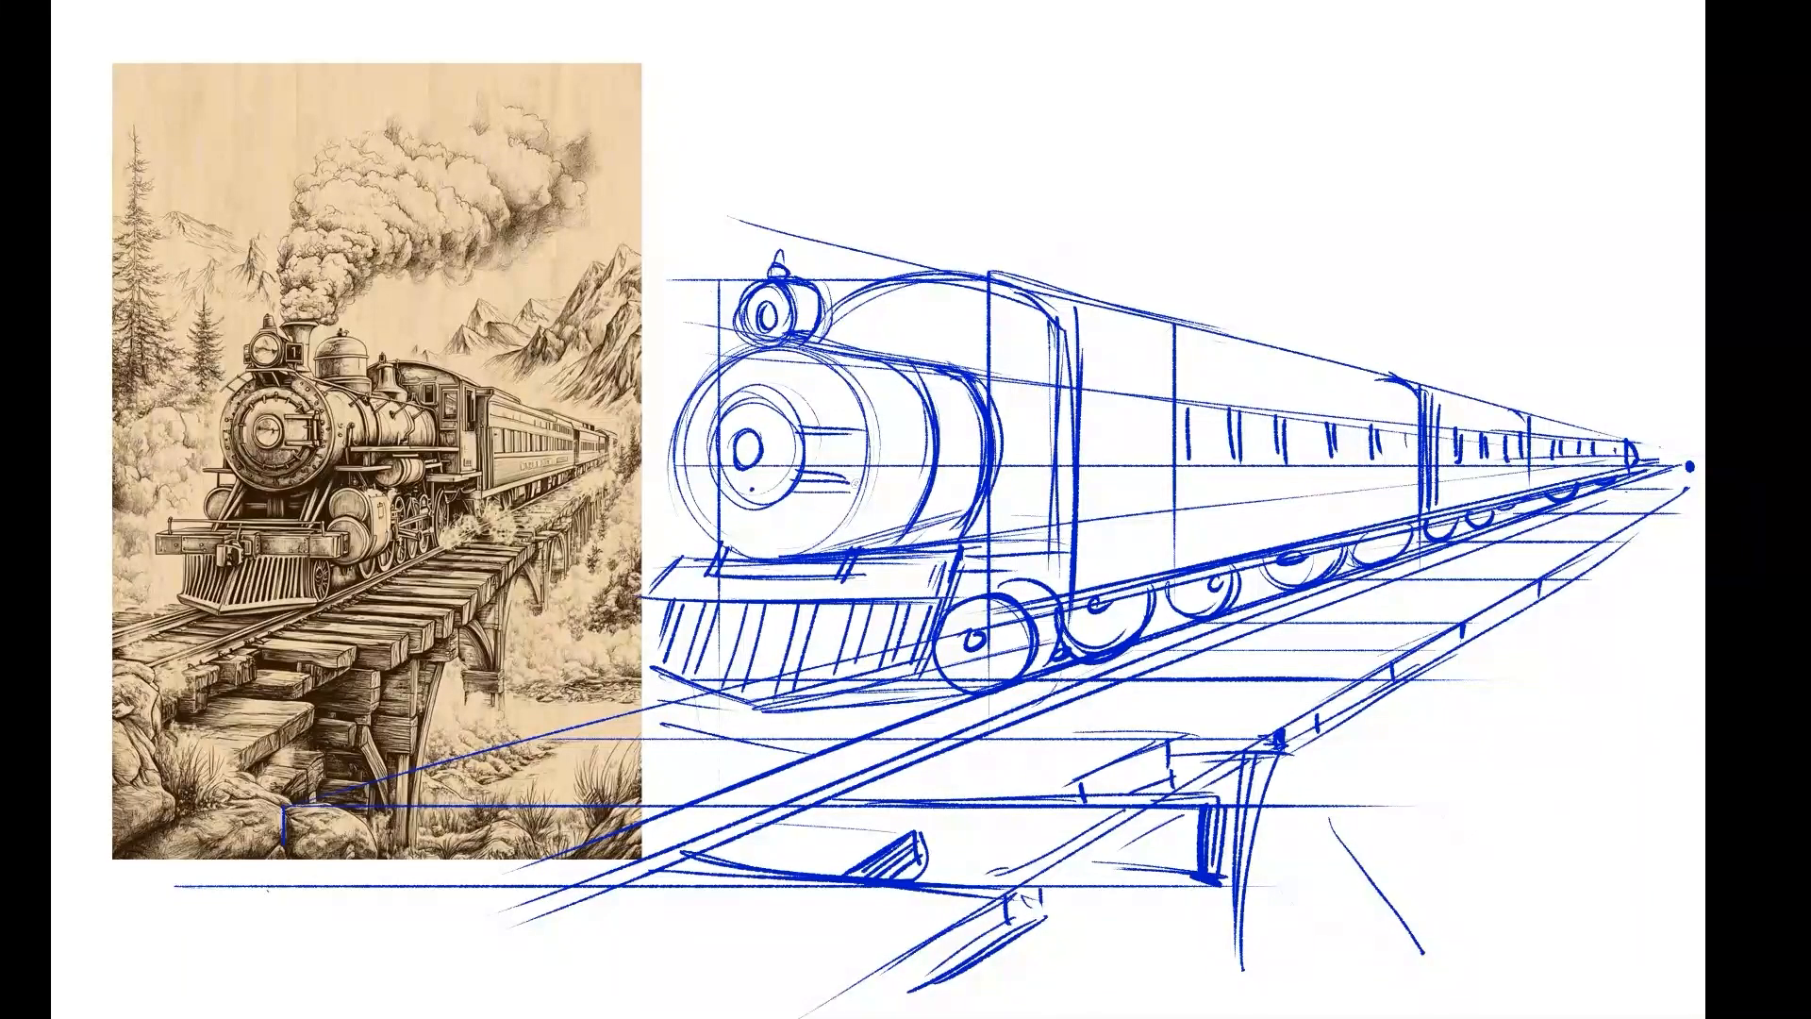
{"action": "mouse_move", "coordinate": [774, 404]}
{"action": "left_mouse_down"}
{"action": "mouse_move", "coordinate": [727, 420]}
{"action": "mouse_move", "coordinate": [783, 472]}
{"action": "mouse_move", "coordinate": [767, 503]}
{"action": "mouse_move", "coordinate": [724, 443]}
{"action": "left_mouse_up"}
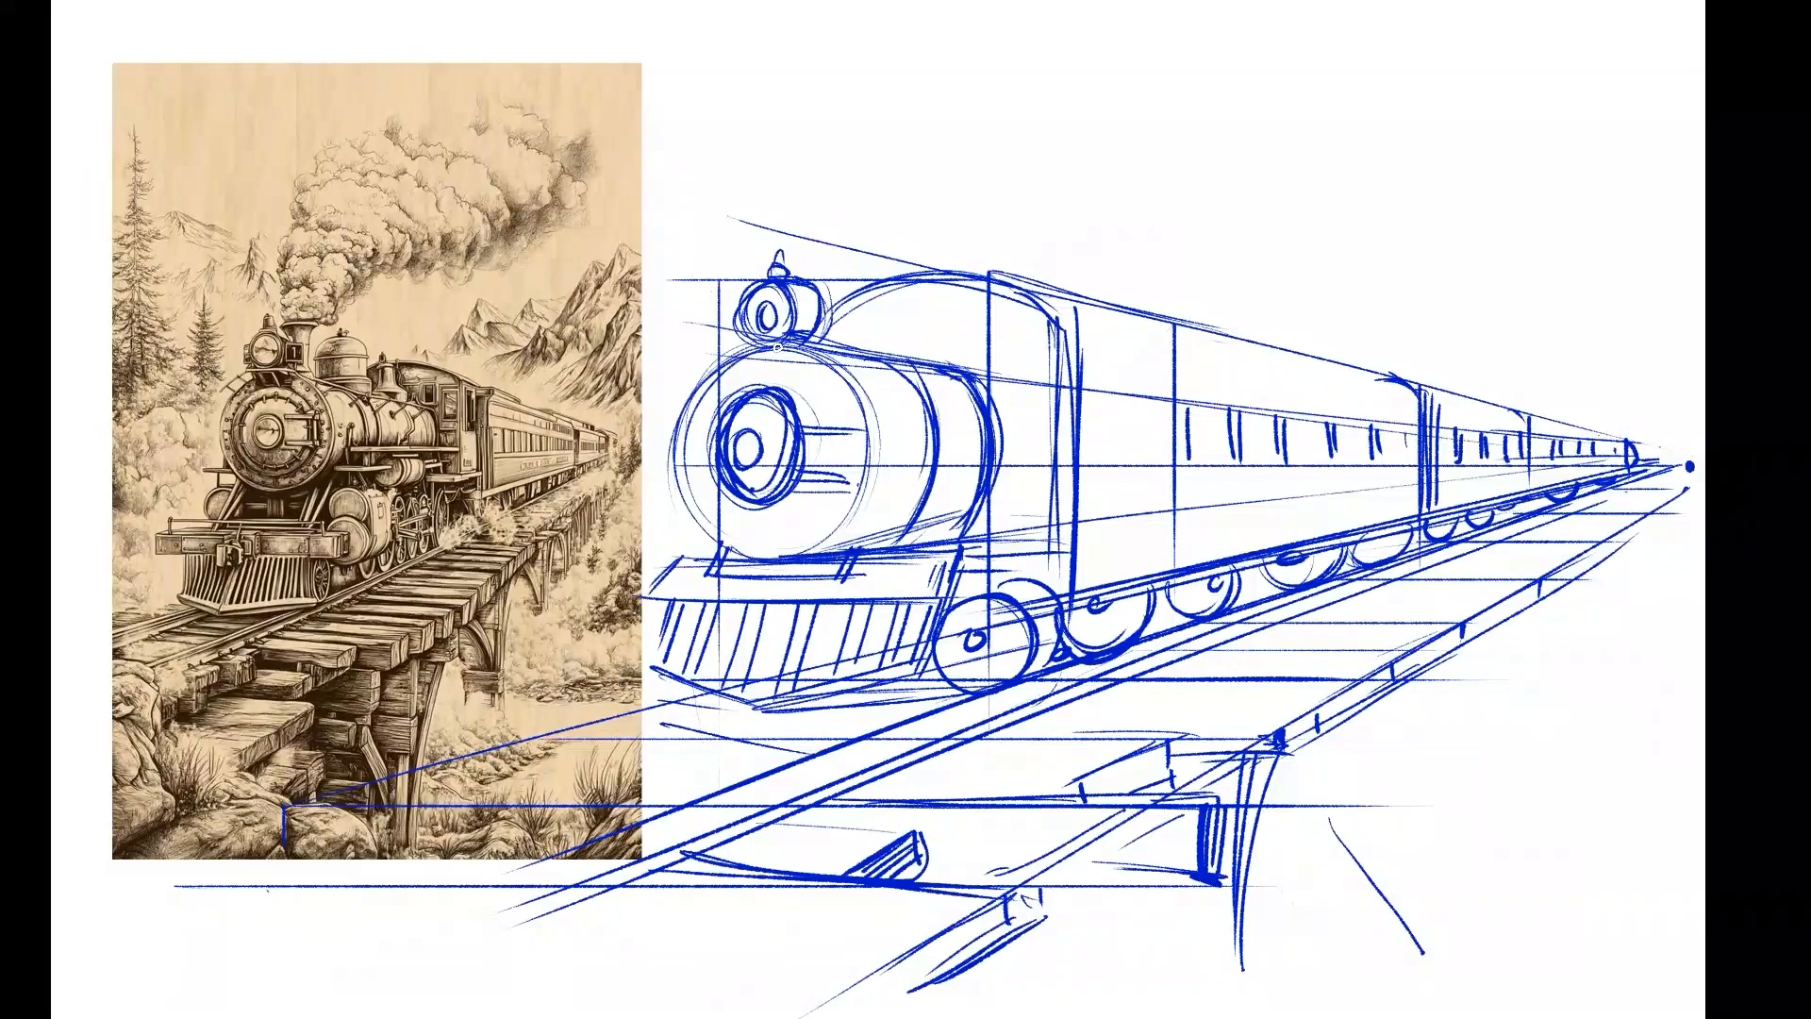
{"action": "left_click_drag", "start_coordinate": [777, 346], "coordinate": [866, 472]}
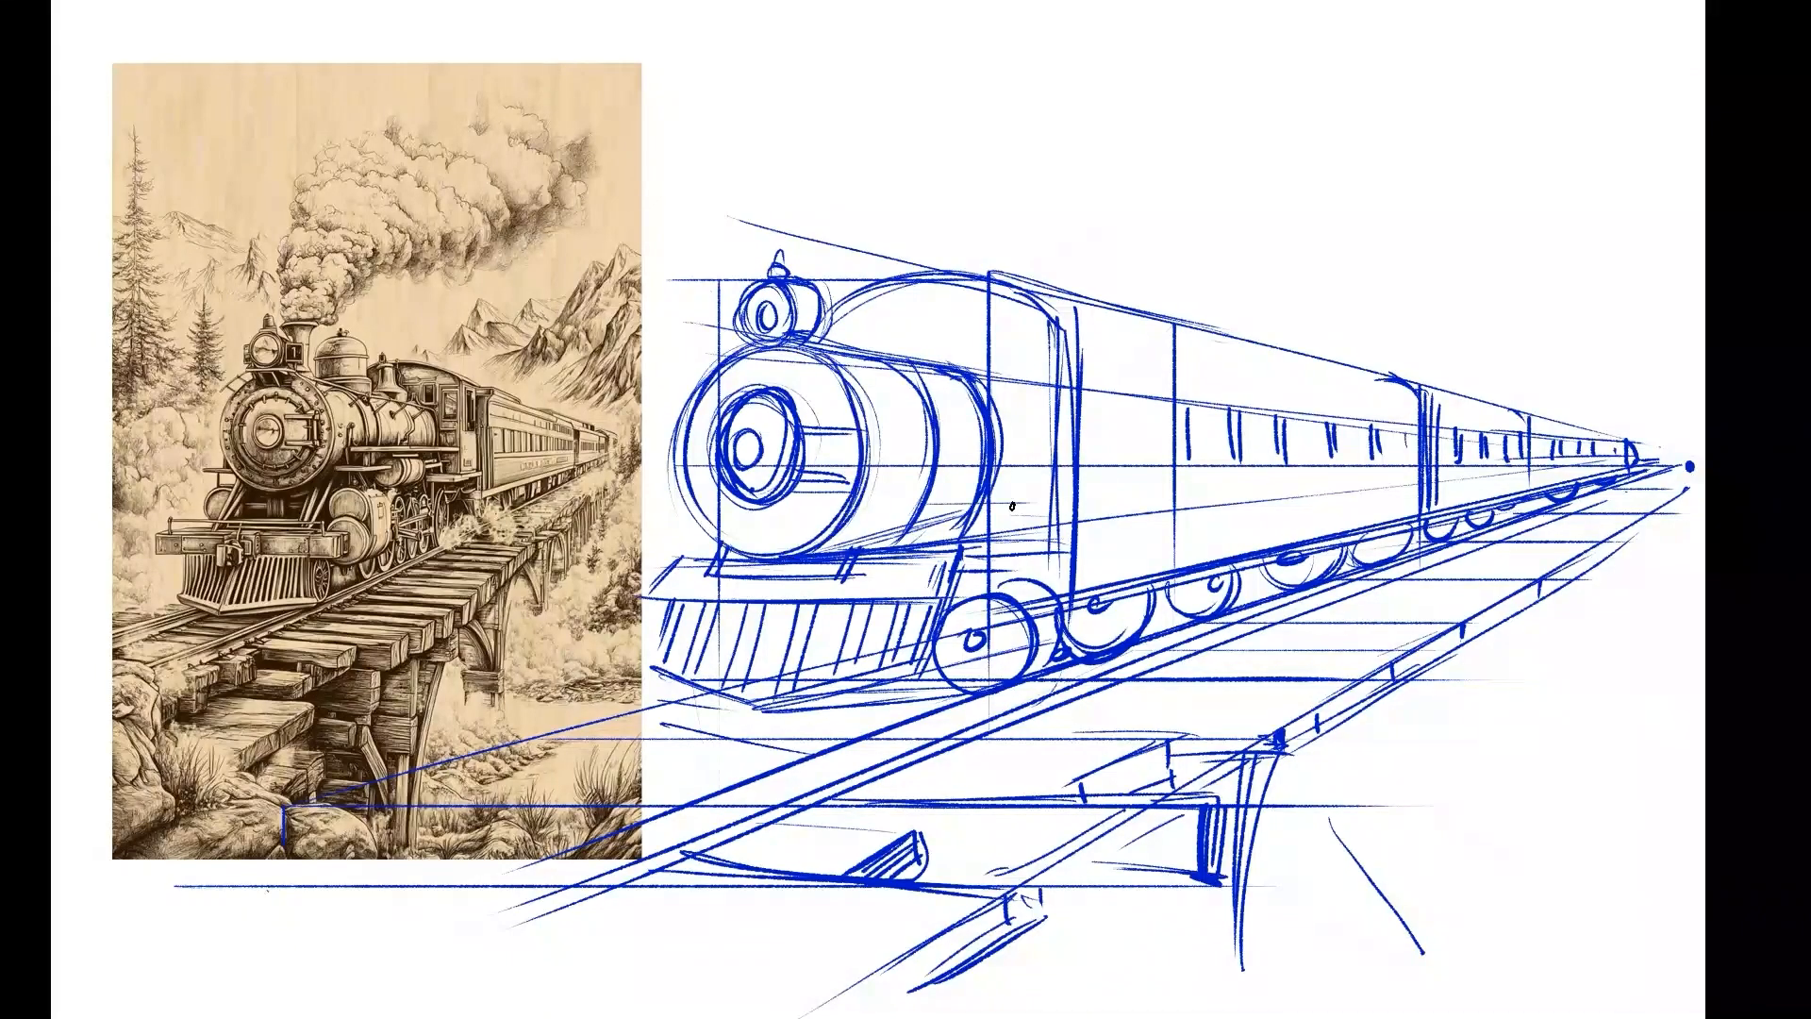
Add a running board and small cylinder beneath the boiler, with contour strokes on the boiler and the cab's rear edge.
{"action": "mouse_move", "coordinate": [1056, 491]}
{"action": "left_mouse_down"}
{"action": "mouse_move", "coordinate": [873, 500]}
{"action": "mouse_move", "coordinate": [901, 561]}
{"action": "mouse_move", "coordinate": [979, 520]}
{"action": "mouse_move", "coordinate": [964, 558]}
{"action": "left_mouse_up"}
{"action": "left_click_drag", "start_coordinate": [876, 489], "coordinate": [862, 551]}
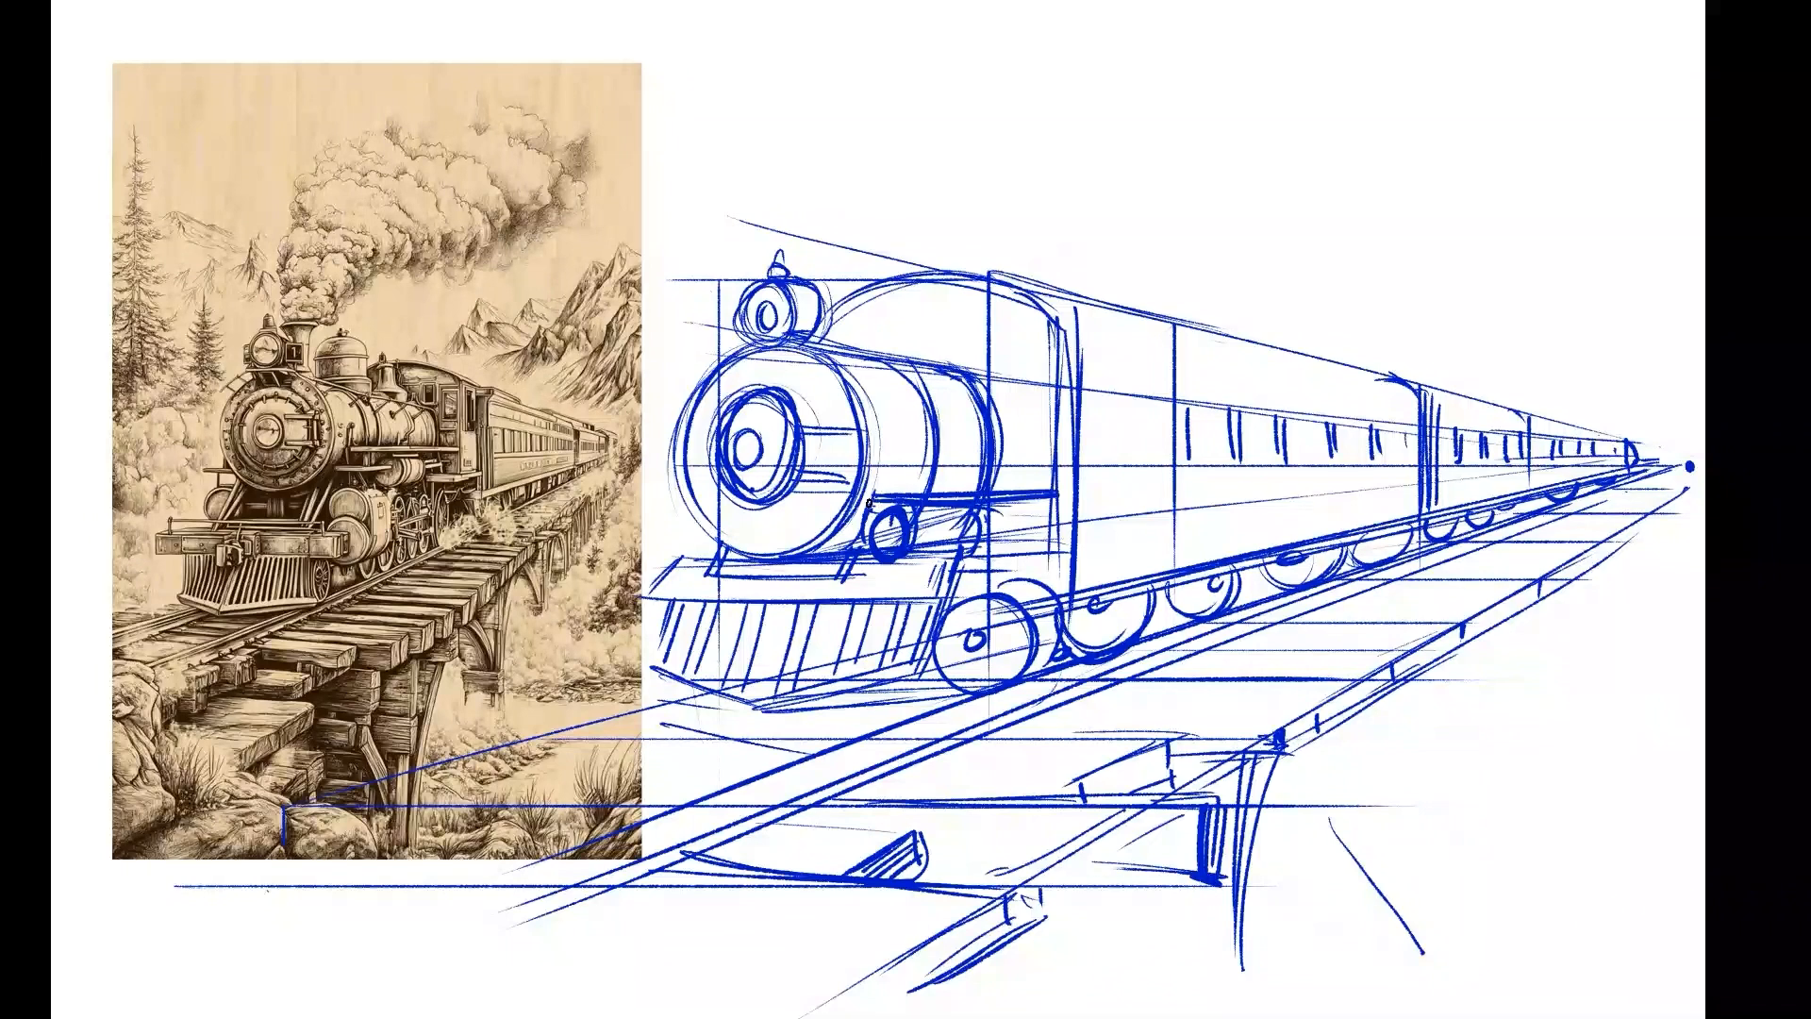
{"action": "left_click_drag", "start_coordinate": [865, 414], "coordinate": [868, 508]}
{"action": "mouse_move", "coordinate": [884, 370]}
{"action": "left_mouse_down"}
{"action": "mouse_move", "coordinate": [894, 429]}
{"action": "mouse_move", "coordinate": [950, 419]}
{"action": "left_mouse_up"}
{"action": "left_click_drag", "start_coordinate": [1068, 344], "coordinate": [1069, 530]}
{"action": "left_click_drag", "start_coordinate": [1080, 378], "coordinate": [1069, 610]}
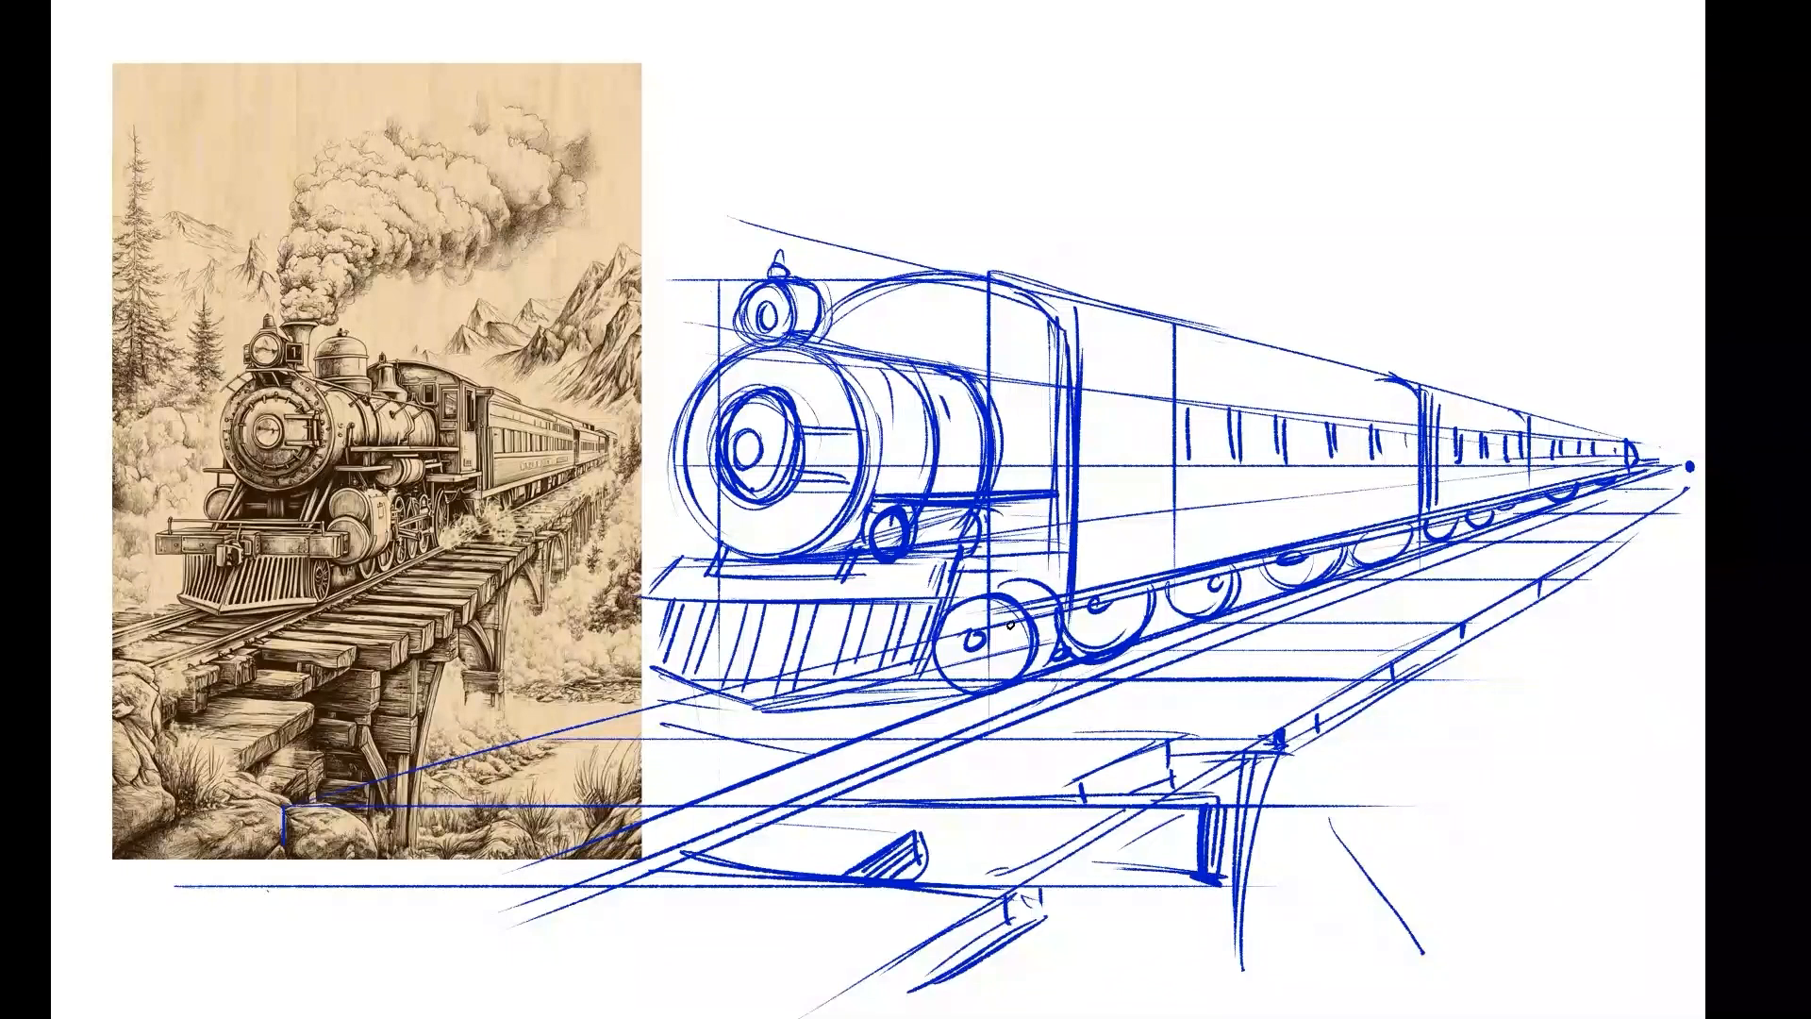
Draw curved parts above the front wheel and add detail strokes along the bumper beam and the cowcatcher's top.
{"action": "mouse_move", "coordinate": [977, 552]}
{"action": "left_mouse_down"}
{"action": "mouse_move", "coordinate": [974, 586]}
{"action": "mouse_move", "coordinate": [1049, 594]}
{"action": "left_mouse_up"}
{"action": "left_click_drag", "start_coordinate": [729, 566], "coordinate": [791, 569]}
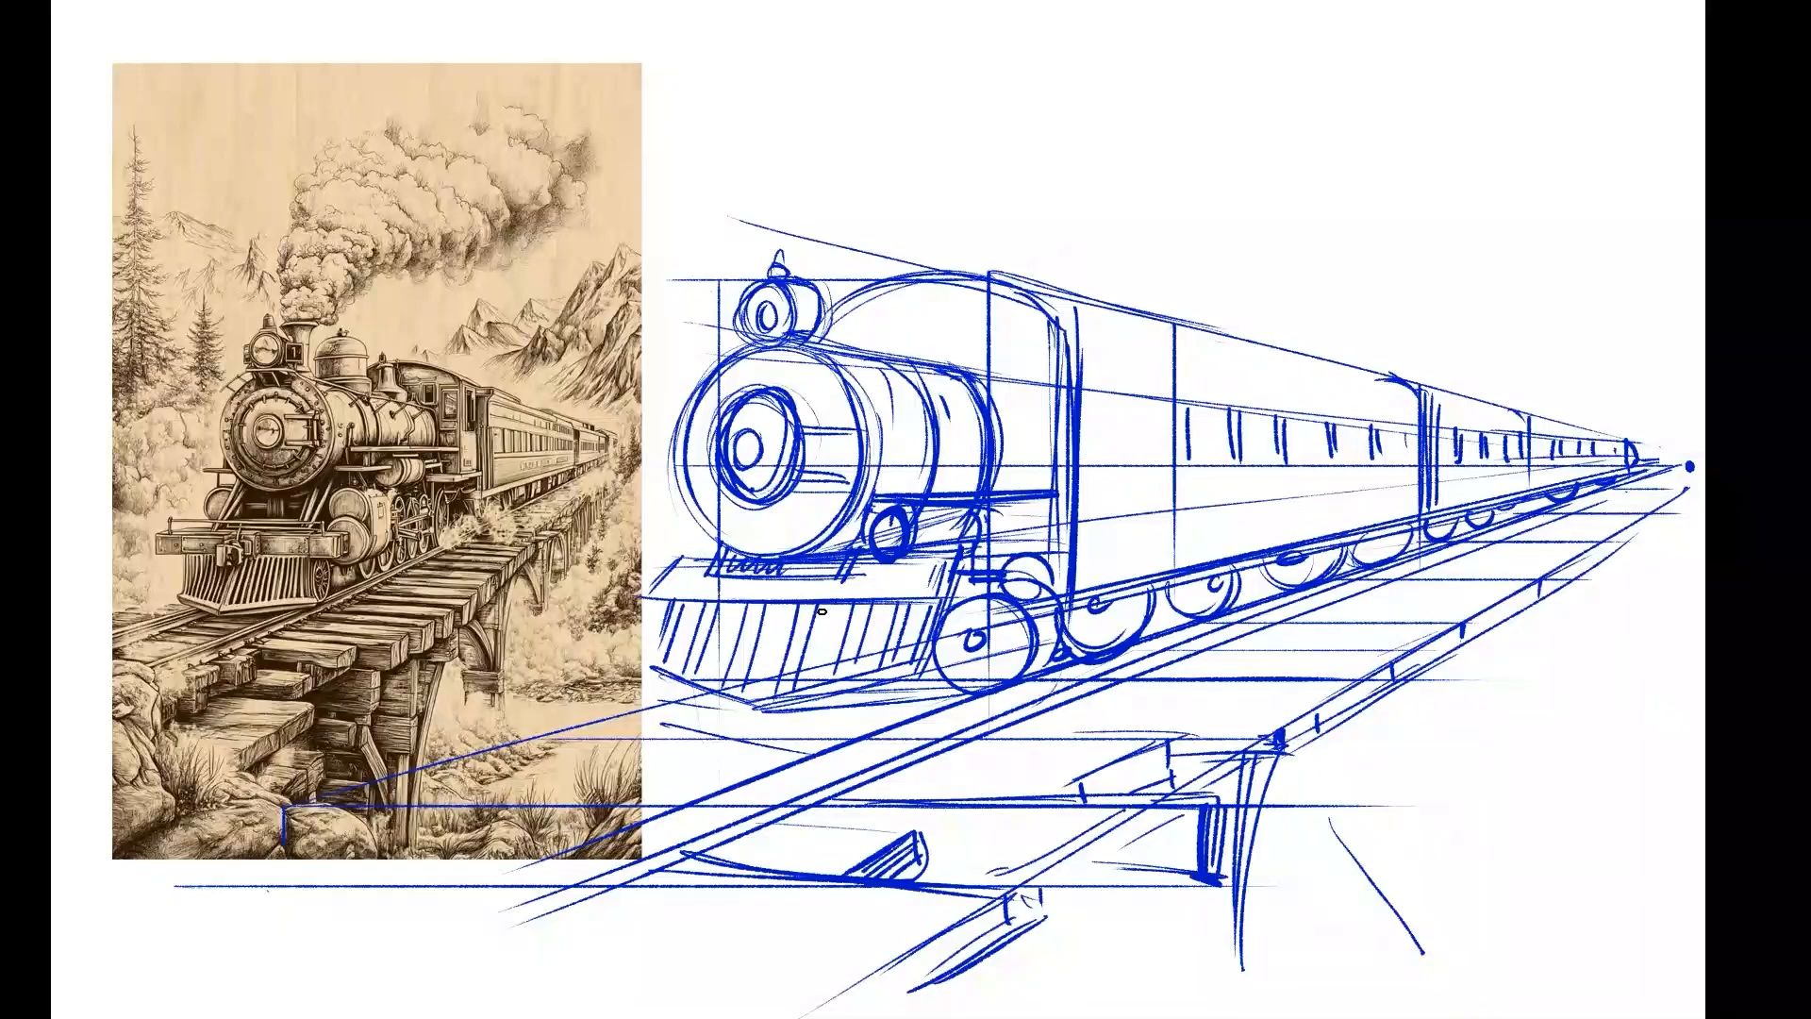
{"action": "mouse_move", "coordinate": [674, 602]}
{"action": "left_mouse_down"}
{"action": "mouse_move", "coordinate": [956, 609]}
{"action": "mouse_move", "coordinate": [709, 606]}
{"action": "left_mouse_up"}
Strengthen the carriage roof corner and dividing edge, and darken the near rail below the front wheels.
{"action": "left_click_drag", "start_coordinate": [1170, 581], "coordinate": [1169, 617]}
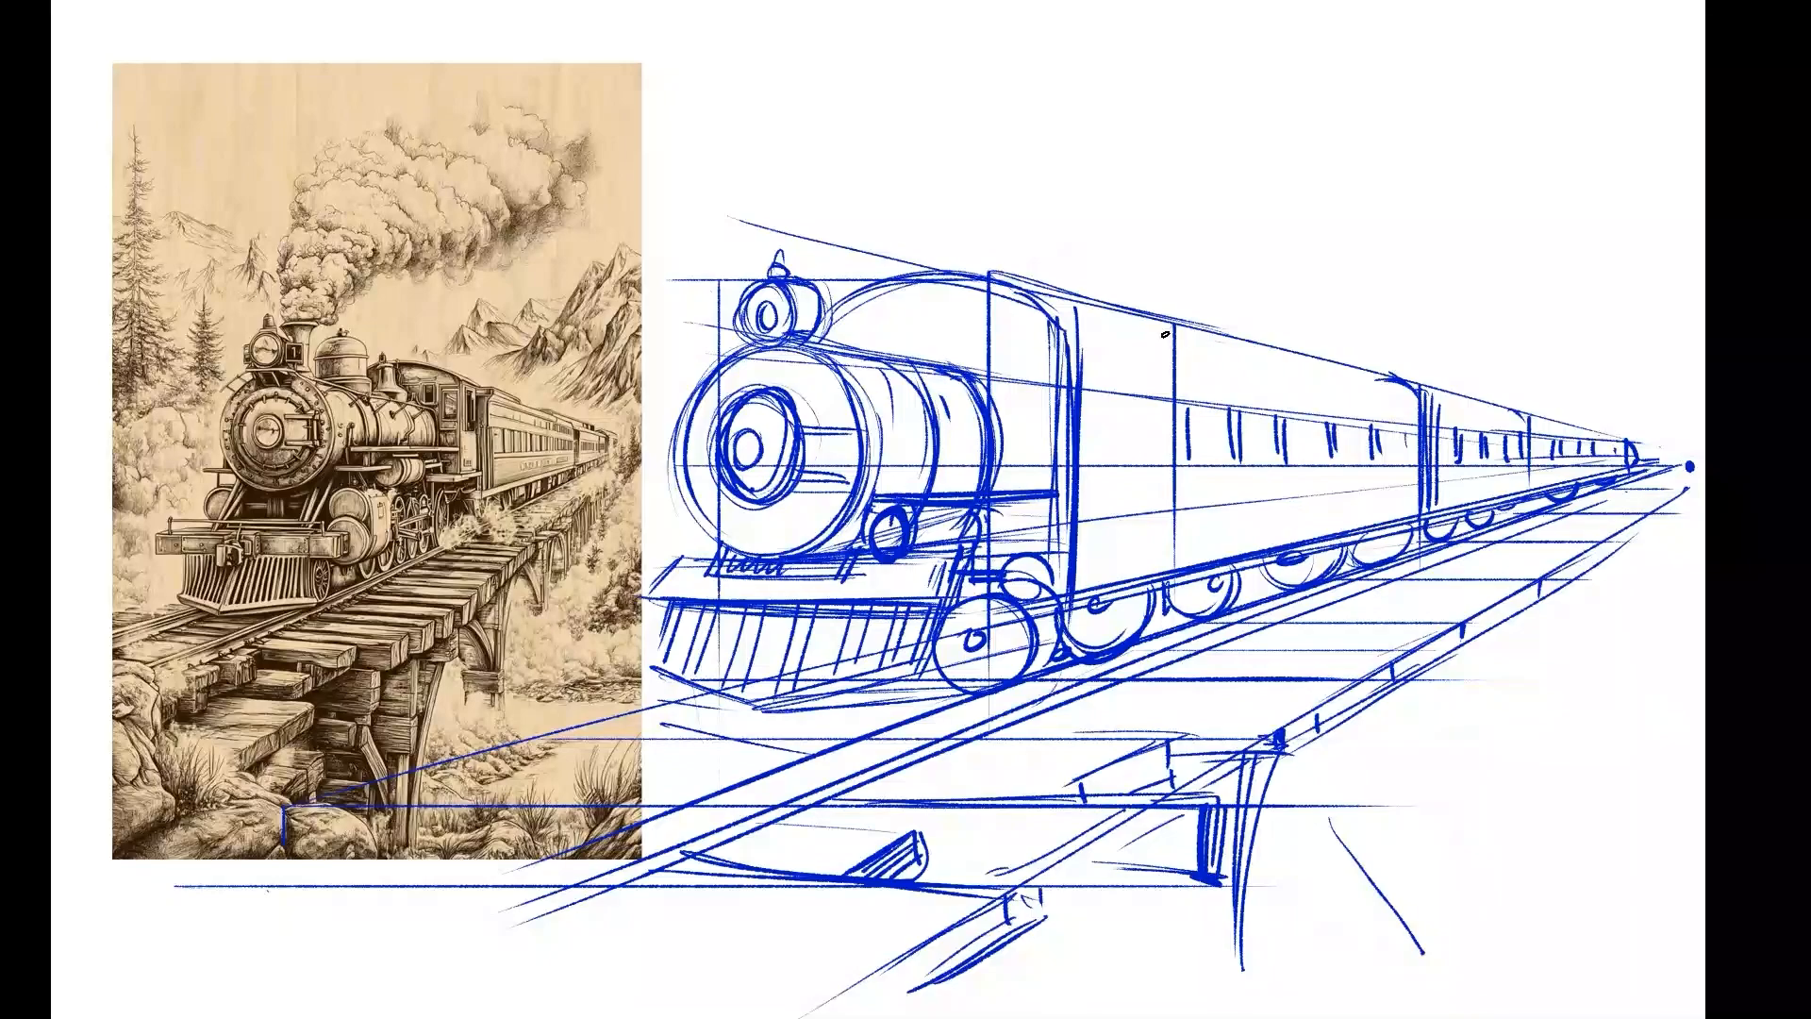
{"action": "left_click_drag", "start_coordinate": [1157, 318], "coordinate": [1170, 333]}
{"action": "left_click_drag", "start_coordinate": [1529, 431], "coordinate": [1526, 494]}
{"action": "left_click_drag", "start_coordinate": [1528, 439], "coordinate": [1526, 500]}
{"action": "mouse_move", "coordinate": [1073, 663]}
{"action": "left_mouse_down"}
{"action": "mouse_move", "coordinate": [721, 774]}
{"action": "mouse_move", "coordinate": [1122, 651]}
{"action": "mouse_move", "coordinate": [962, 705]}
{"action": "mouse_move", "coordinate": [779, 704]}
{"action": "left_mouse_up"}
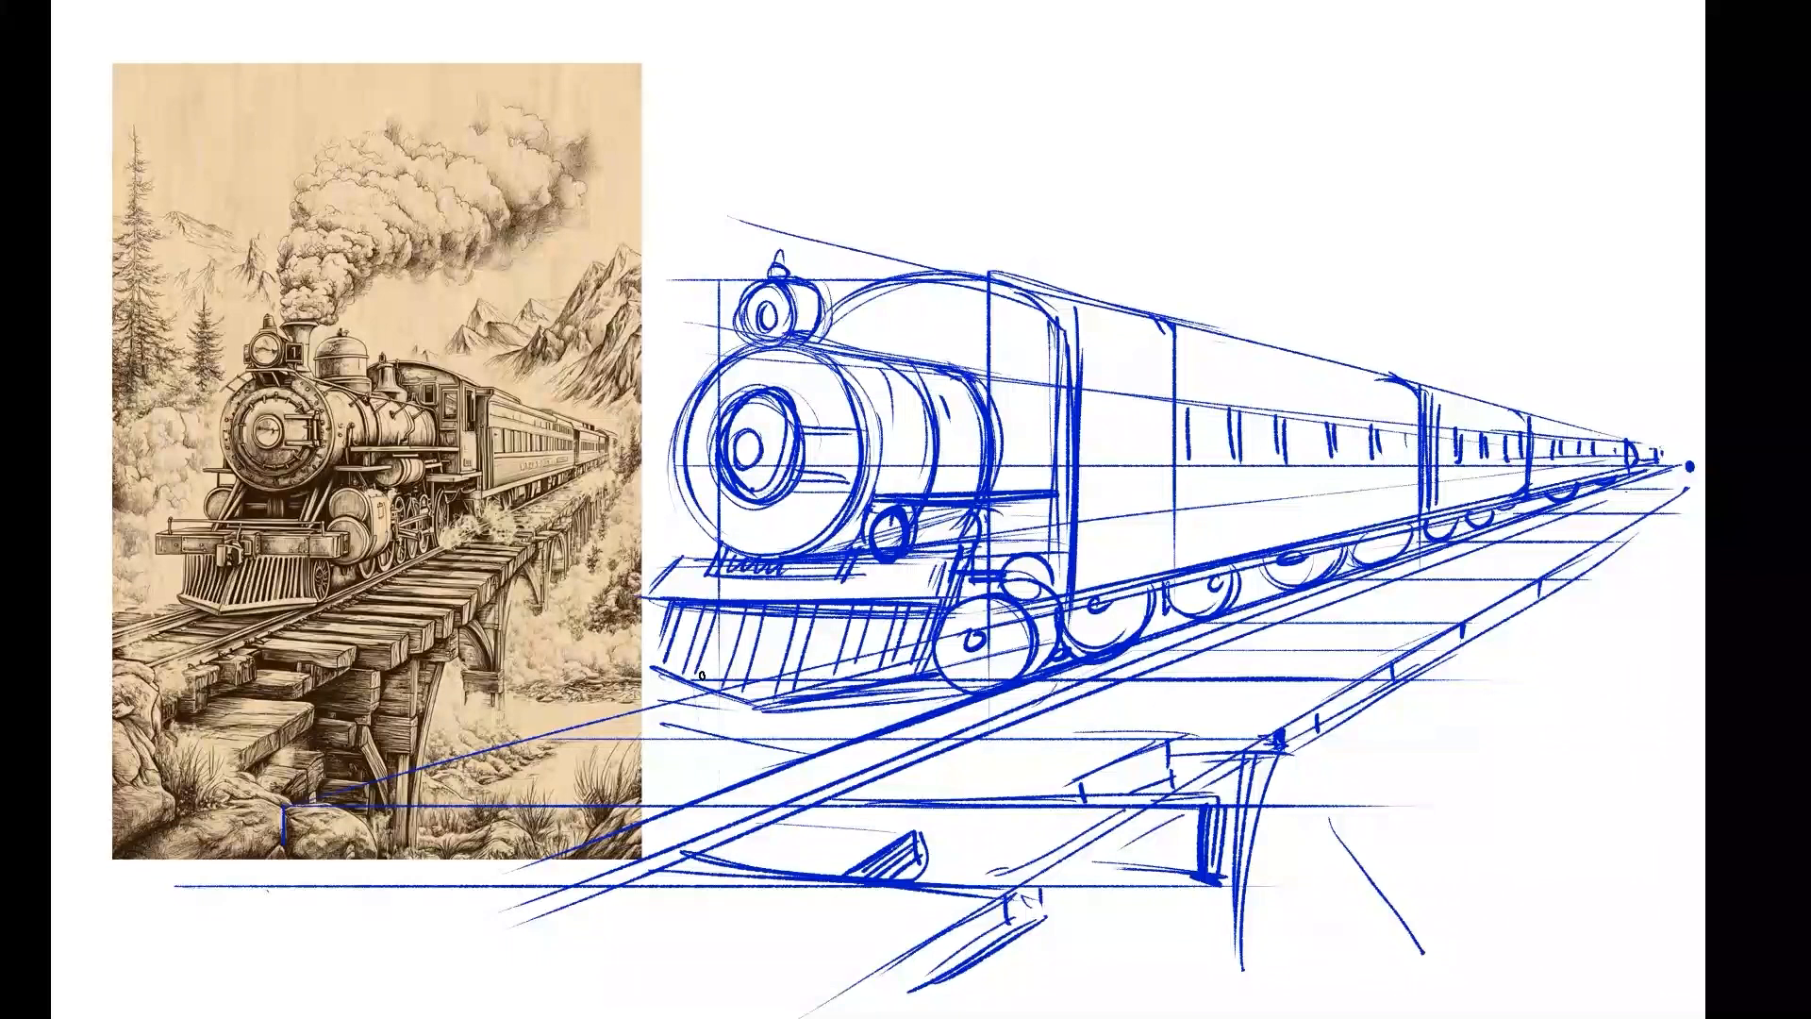
Strengthen the cowcatcher's outer side and detail the hubs of the carriage wheels.
{"action": "left_click_drag", "start_coordinate": [660, 613], "coordinate": [666, 666]}
{"action": "left_click_drag", "start_coordinate": [1126, 608], "coordinate": [1102, 623]}
{"action": "left_click_drag", "start_coordinate": [1210, 577], "coordinate": [1200, 589]}
{"action": "mouse_move", "coordinate": [1361, 537]}
{"action": "left_mouse_down"}
{"action": "mouse_move", "coordinate": [1391, 534]}
{"action": "mouse_move", "coordinate": [1364, 538]}
{"action": "left_mouse_up"}
Draw a line below the carriage roofs toward the vanishing point and add small vertical ticks along the upper side.
{"action": "left_click_drag", "start_coordinate": [1078, 337], "coordinate": [1568, 427]}
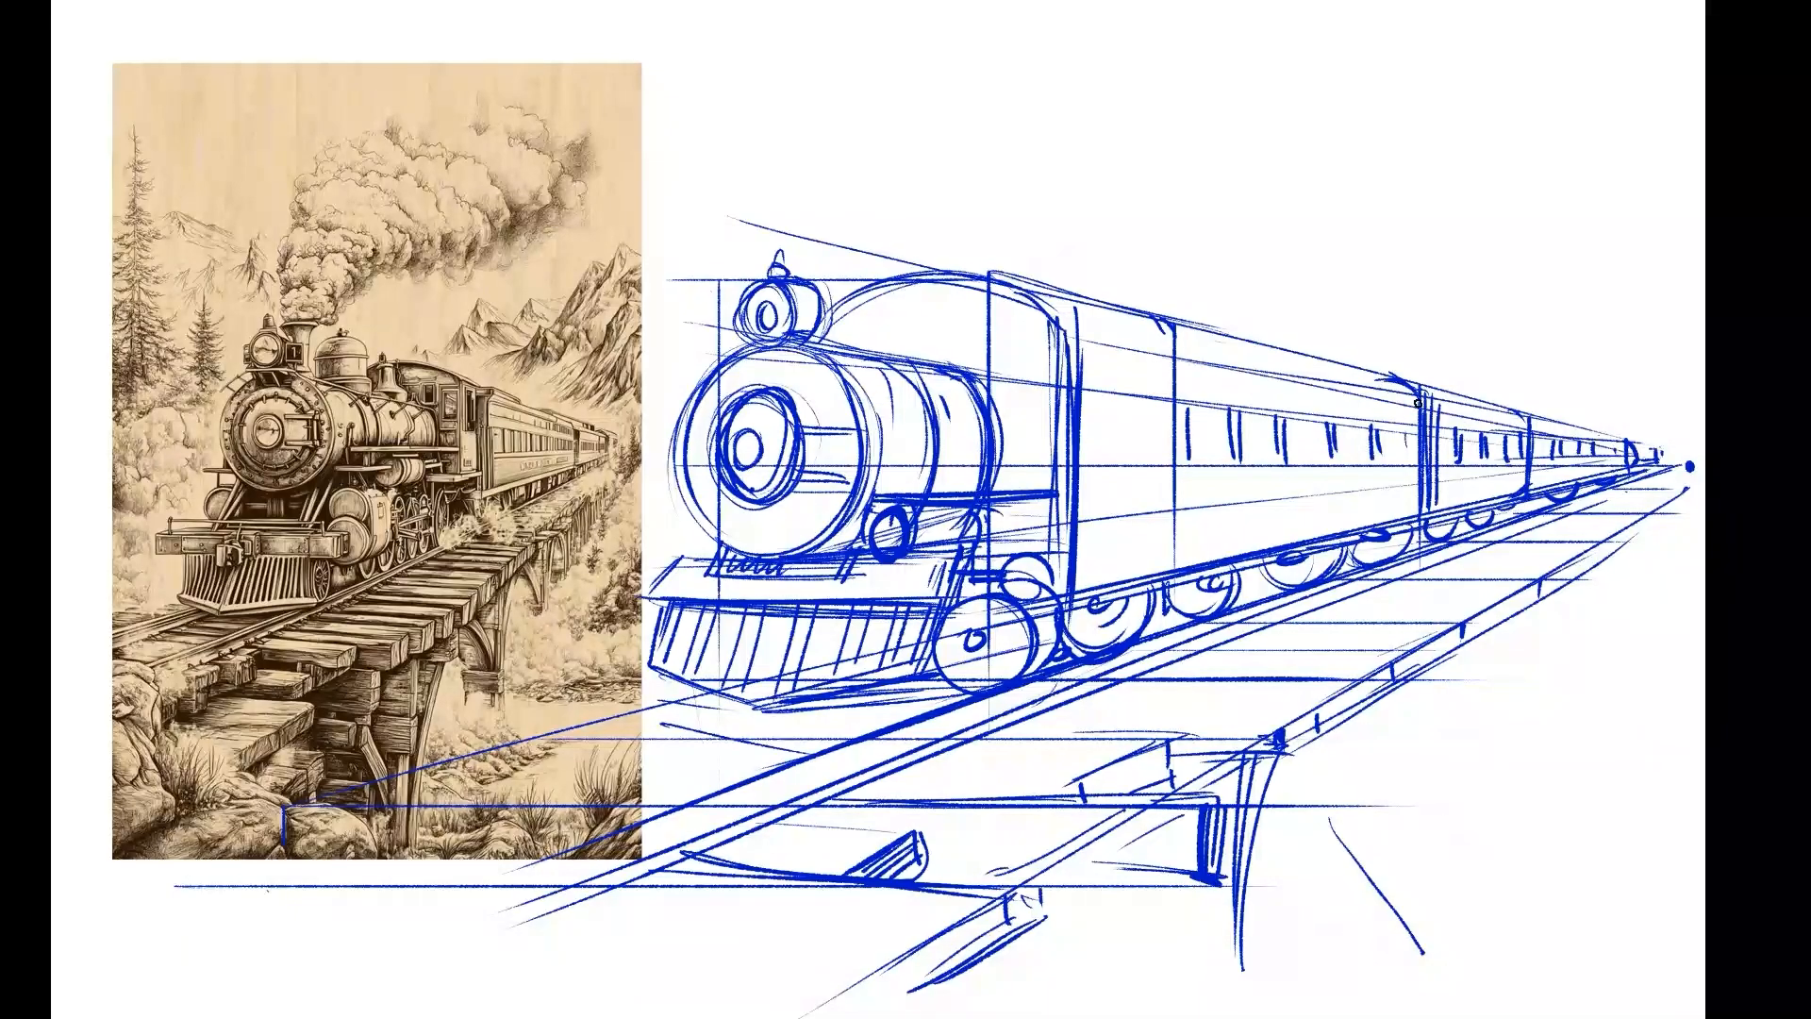
{"action": "left_click_drag", "start_coordinate": [1122, 356], "coordinate": [1122, 363]}
{"action": "left_click_drag", "start_coordinate": [1140, 347], "coordinate": [1143, 368]}
{"action": "left_click_drag", "start_coordinate": [1275, 373], "coordinate": [1276, 391]}
{"action": "left_click_drag", "start_coordinate": [1306, 379], "coordinate": [1307, 390]}
Sketch the dome behind the headlight, mark the cab's front windows and reinforce the arched cab roof.
{"action": "left_click_drag", "start_coordinate": [993, 383], "coordinate": [996, 464]}
{"action": "mouse_move", "coordinate": [835, 316]}
{"action": "left_mouse_down"}
{"action": "mouse_move", "coordinate": [890, 314]}
{"action": "mouse_move", "coordinate": [901, 360]}
{"action": "mouse_move", "coordinate": [861, 292]}
{"action": "mouse_move", "coordinate": [875, 289]}
{"action": "mouse_move", "coordinate": [956, 360]}
{"action": "left_mouse_up"}
{"action": "left_click_drag", "start_coordinate": [955, 315], "coordinate": [962, 347]}
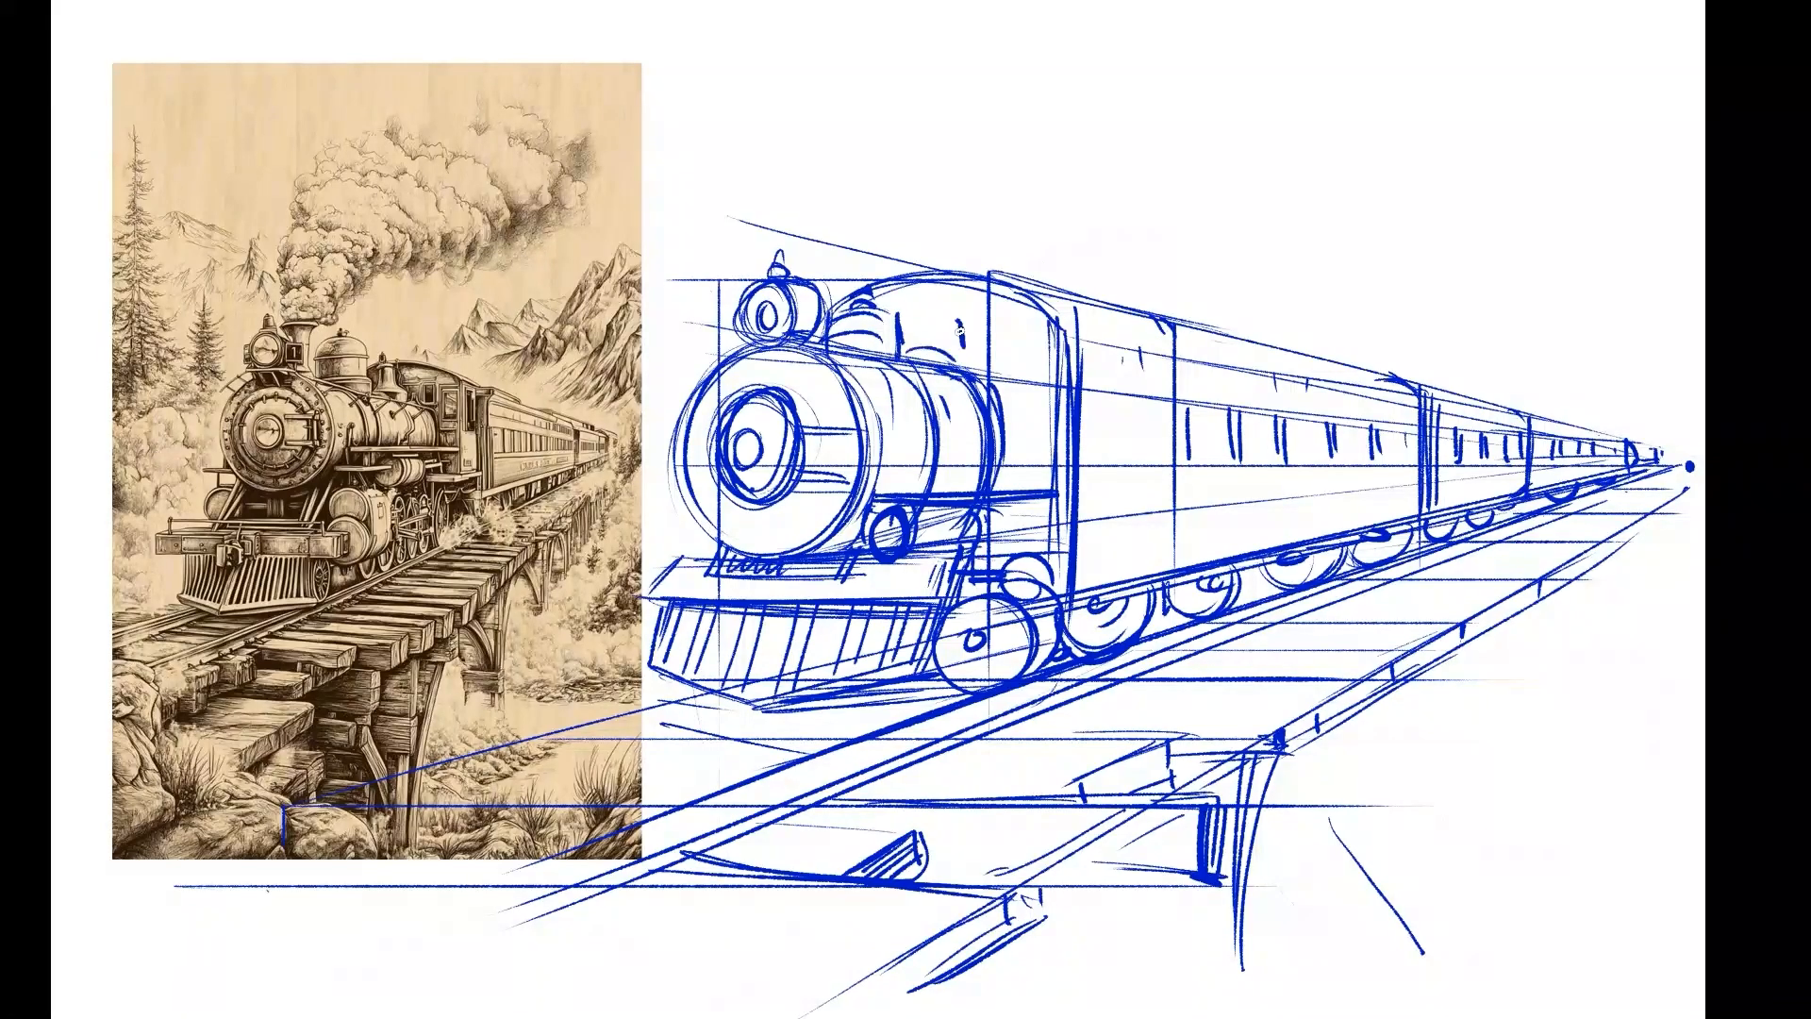
{"action": "mouse_move", "coordinate": [872, 307]}
{"action": "left_mouse_down"}
{"action": "mouse_move", "coordinate": [976, 288]}
{"action": "mouse_move", "coordinate": [1052, 324]}
{"action": "mouse_move", "coordinate": [1237, 336]}
{"action": "left_mouse_up"}
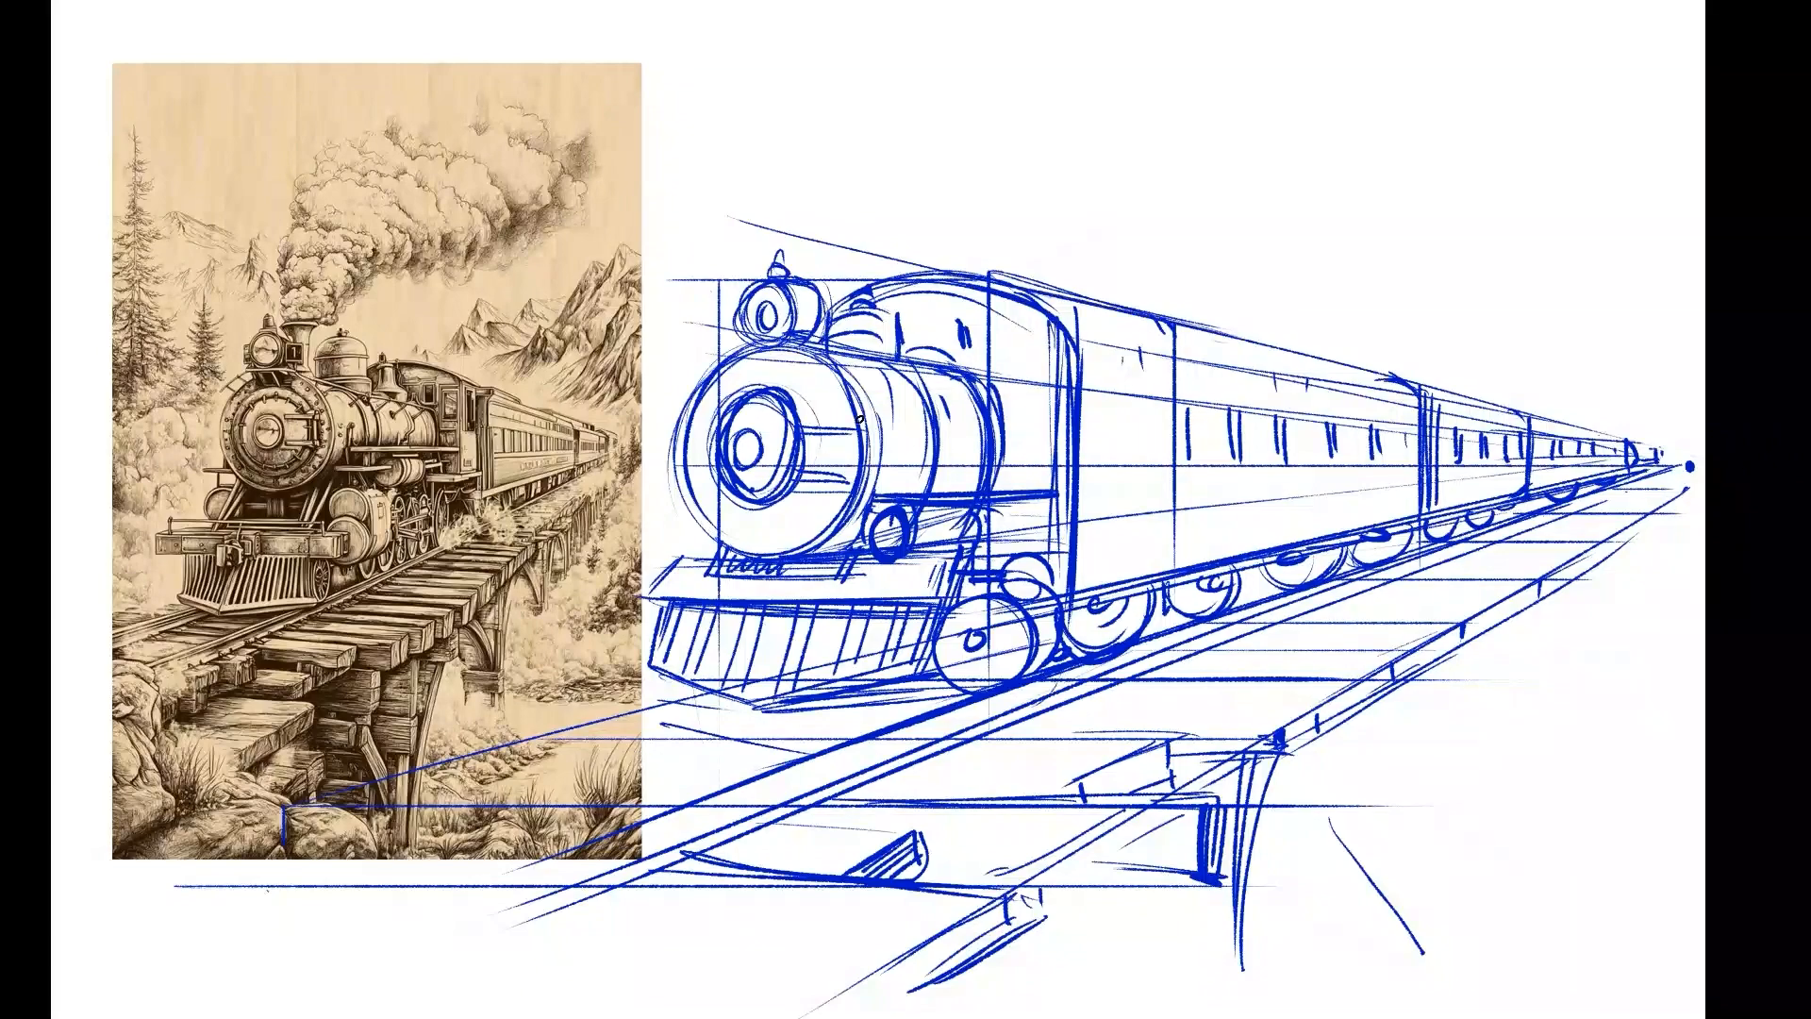
Reinforce the boiler front's outline and darken the train's base line down to the cowcatcher's lower edge.
{"action": "mouse_move", "coordinate": [785, 336]}
{"action": "left_mouse_down"}
{"action": "mouse_move", "coordinate": [703, 400]}
{"action": "mouse_move", "coordinate": [692, 452]}
{"action": "left_mouse_up"}
{"action": "mouse_move", "coordinate": [773, 331]}
{"action": "left_mouse_down"}
{"action": "mouse_move", "coordinate": [698, 392]}
{"action": "mouse_move", "coordinate": [722, 547]}
{"action": "left_mouse_up"}
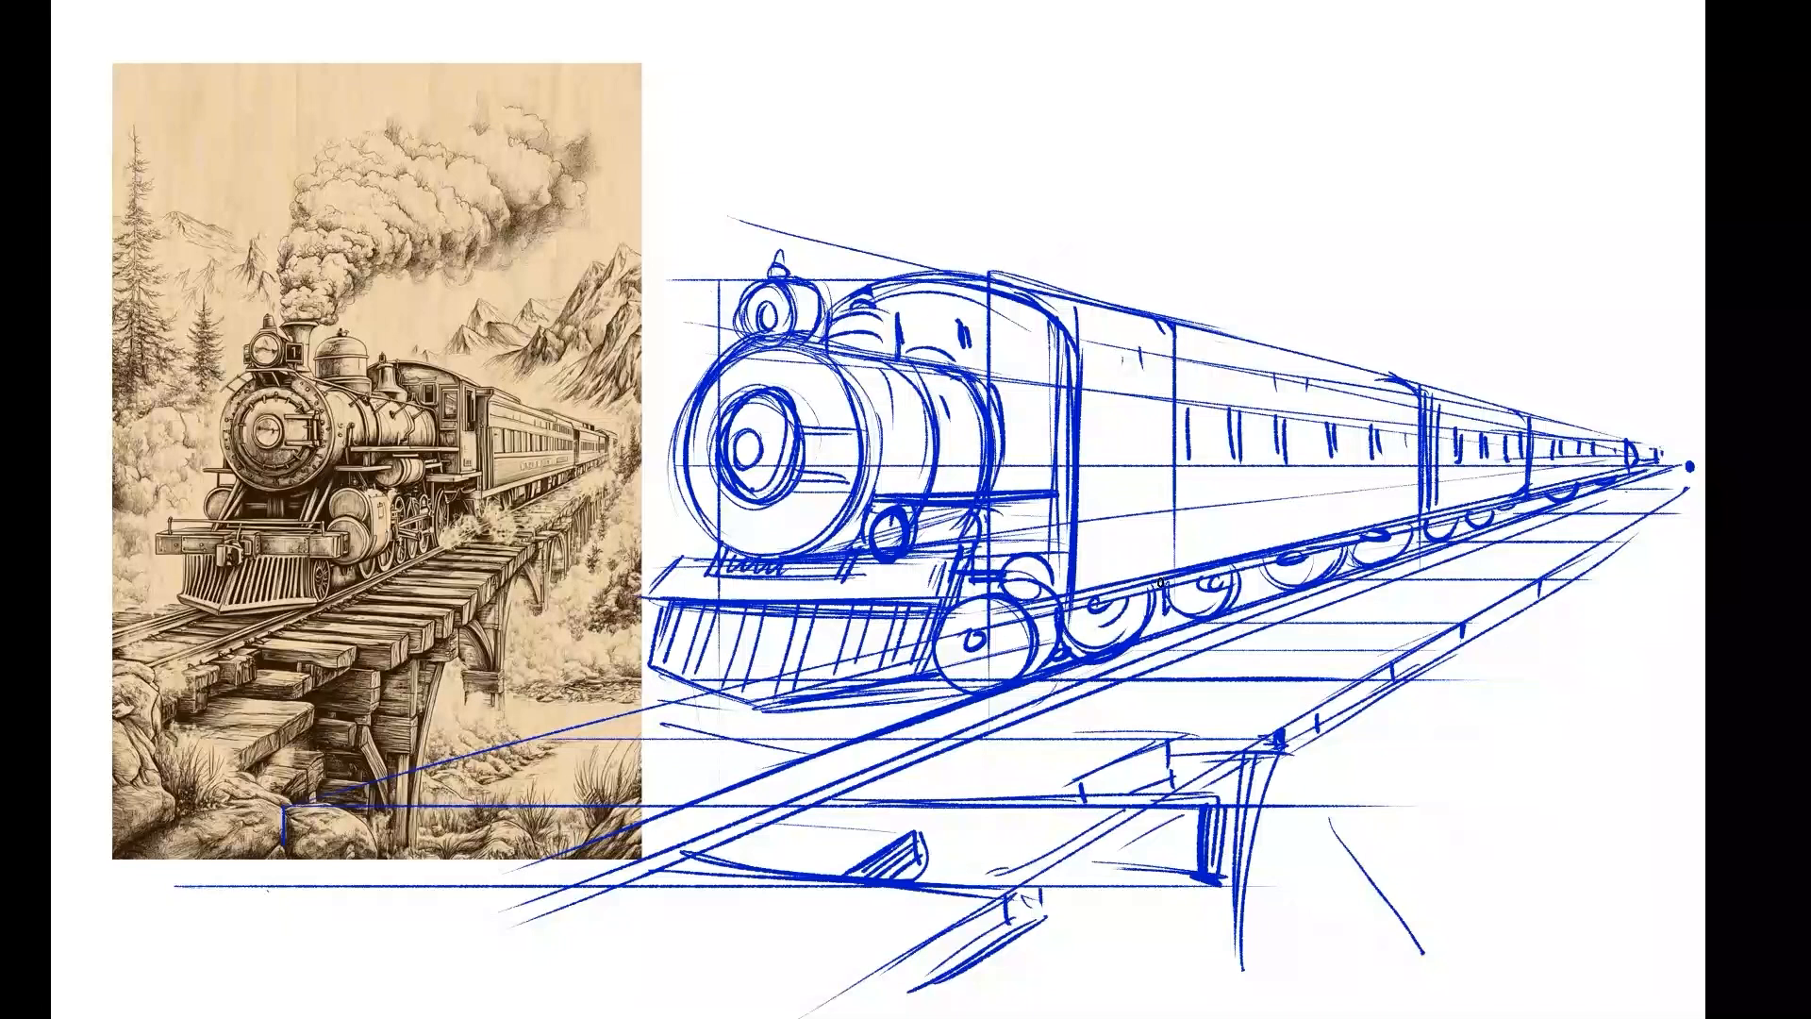
{"action": "left_click_drag", "start_coordinate": [1349, 537], "coordinate": [1074, 595]}
{"action": "left_click_drag", "start_coordinate": [964, 579], "coordinate": [996, 590]}
{"action": "left_click_drag", "start_coordinate": [895, 696], "coordinate": [811, 710]}
Extend the far rail forward from the cowcatcher's lower corner and mark more tie ends along the distant deck edge.
{"action": "mouse_move", "coordinate": [652, 673]}
{"action": "left_mouse_down"}
{"action": "mouse_move", "coordinate": [387, 752]}
{"action": "mouse_move", "coordinate": [420, 745]}
{"action": "left_mouse_up"}
{"action": "left_click_drag", "start_coordinate": [651, 674], "coordinate": [262, 762]}
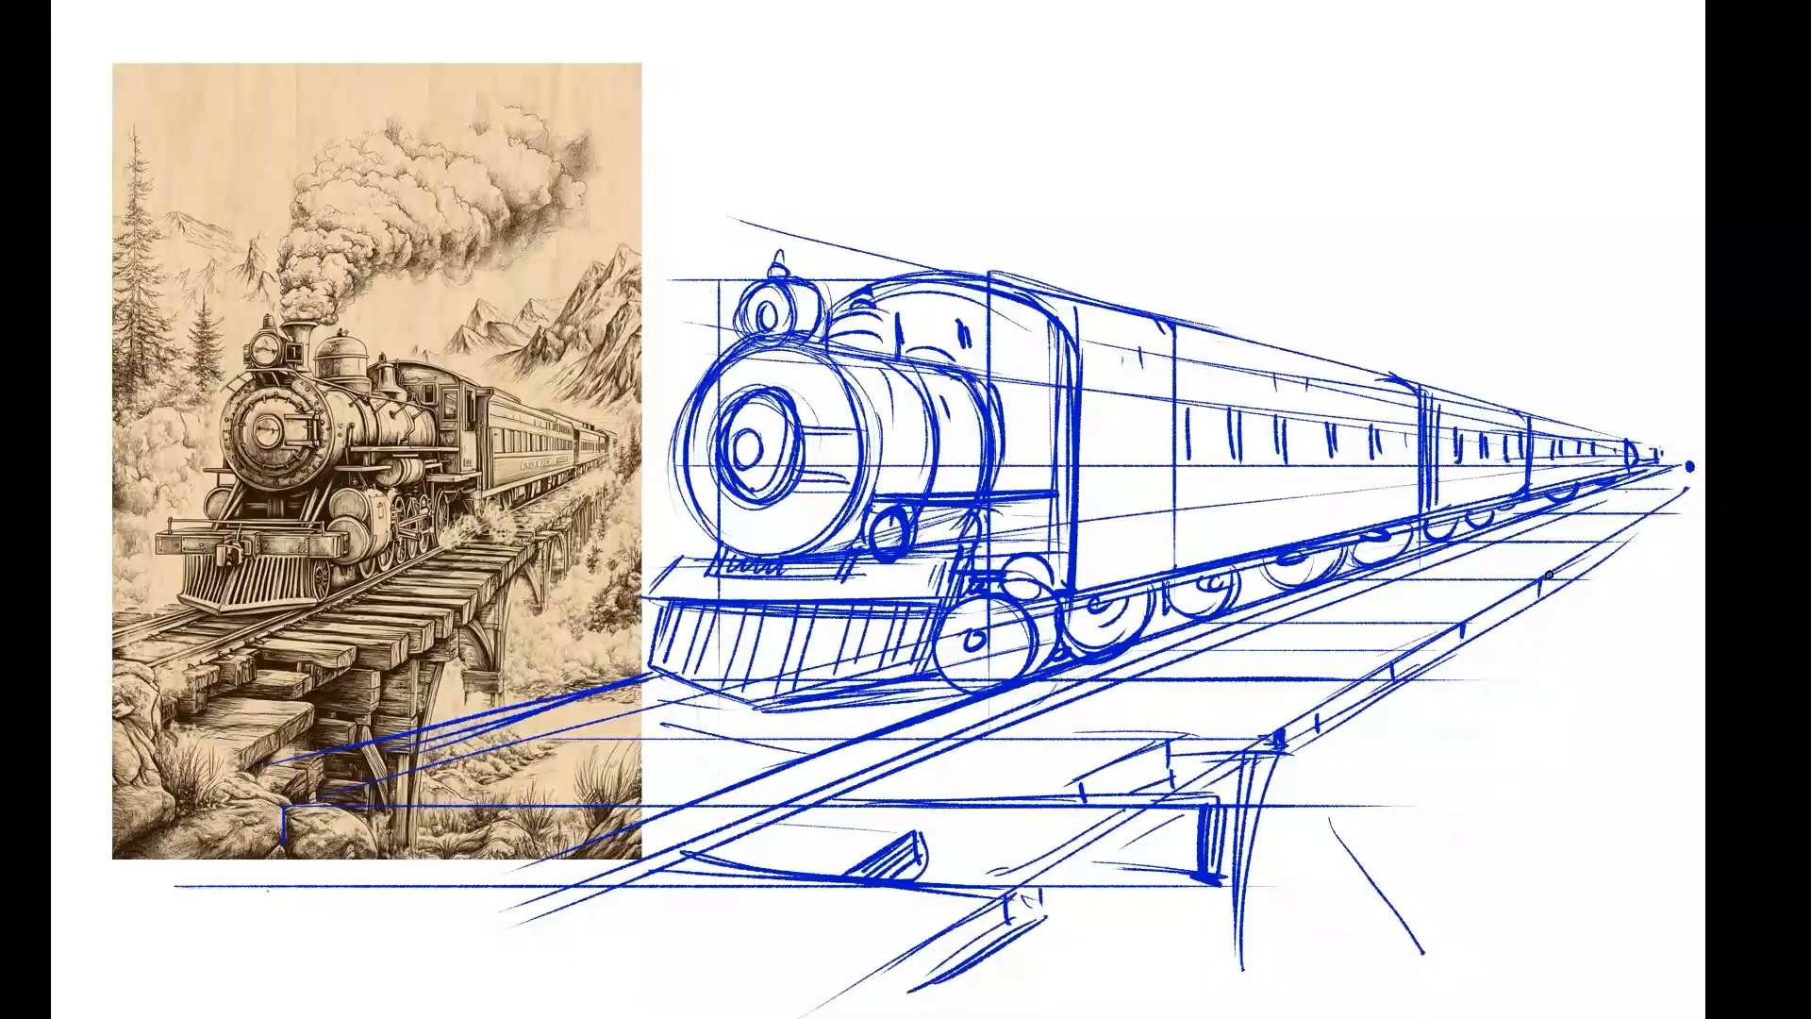
{"action": "mouse_move", "coordinate": [1551, 593]}
{"action": "left_mouse_down"}
{"action": "mouse_move", "coordinate": [1549, 572]}
{"action": "mouse_move", "coordinate": [1598, 548]}
{"action": "left_mouse_up"}
Add vertical panel lines and shading to the cab's side, and complete the outlines of its front windows.
{"action": "left_click_drag", "start_coordinate": [1011, 332], "coordinate": [1016, 487]}
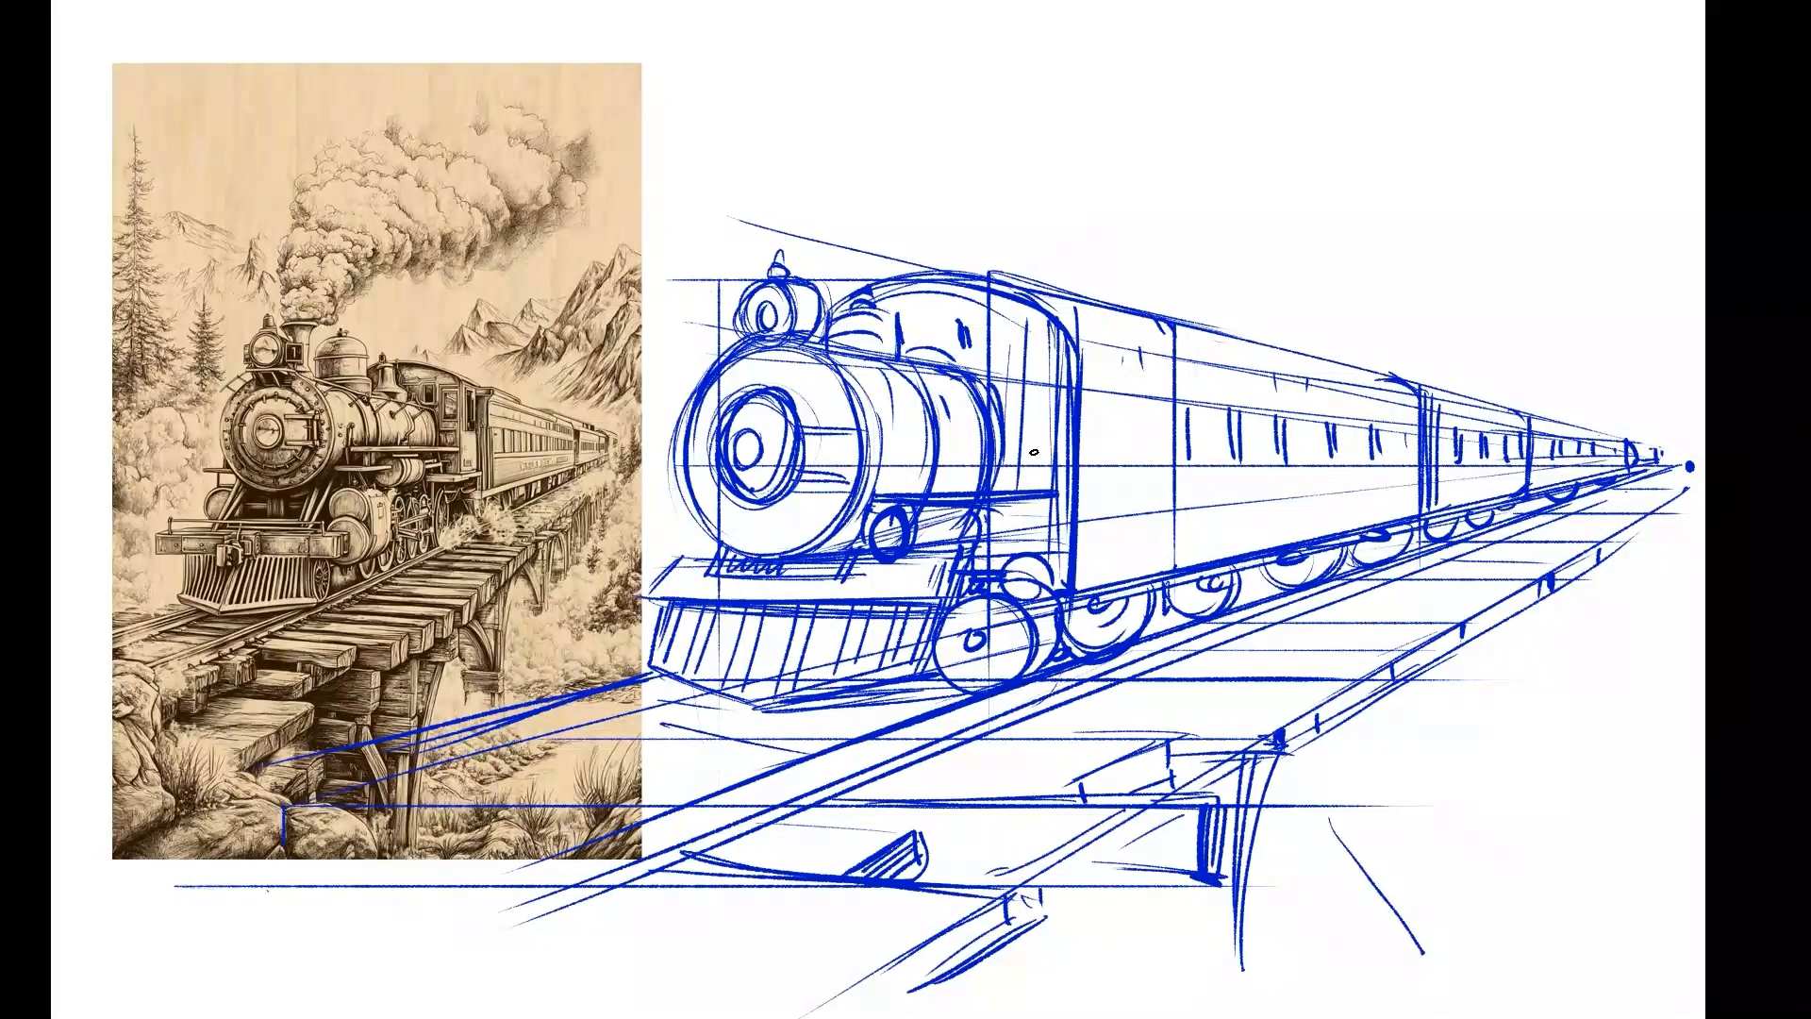
{"action": "left_click_drag", "start_coordinate": [1045, 319], "coordinate": [1035, 488]}
{"action": "mouse_move", "coordinate": [1059, 330]}
{"action": "left_mouse_down"}
{"action": "mouse_move", "coordinate": [1055, 489]}
{"action": "mouse_move", "coordinate": [993, 545]}
{"action": "left_mouse_up"}
{"action": "left_click_drag", "start_coordinate": [1003, 503], "coordinate": [999, 548]}
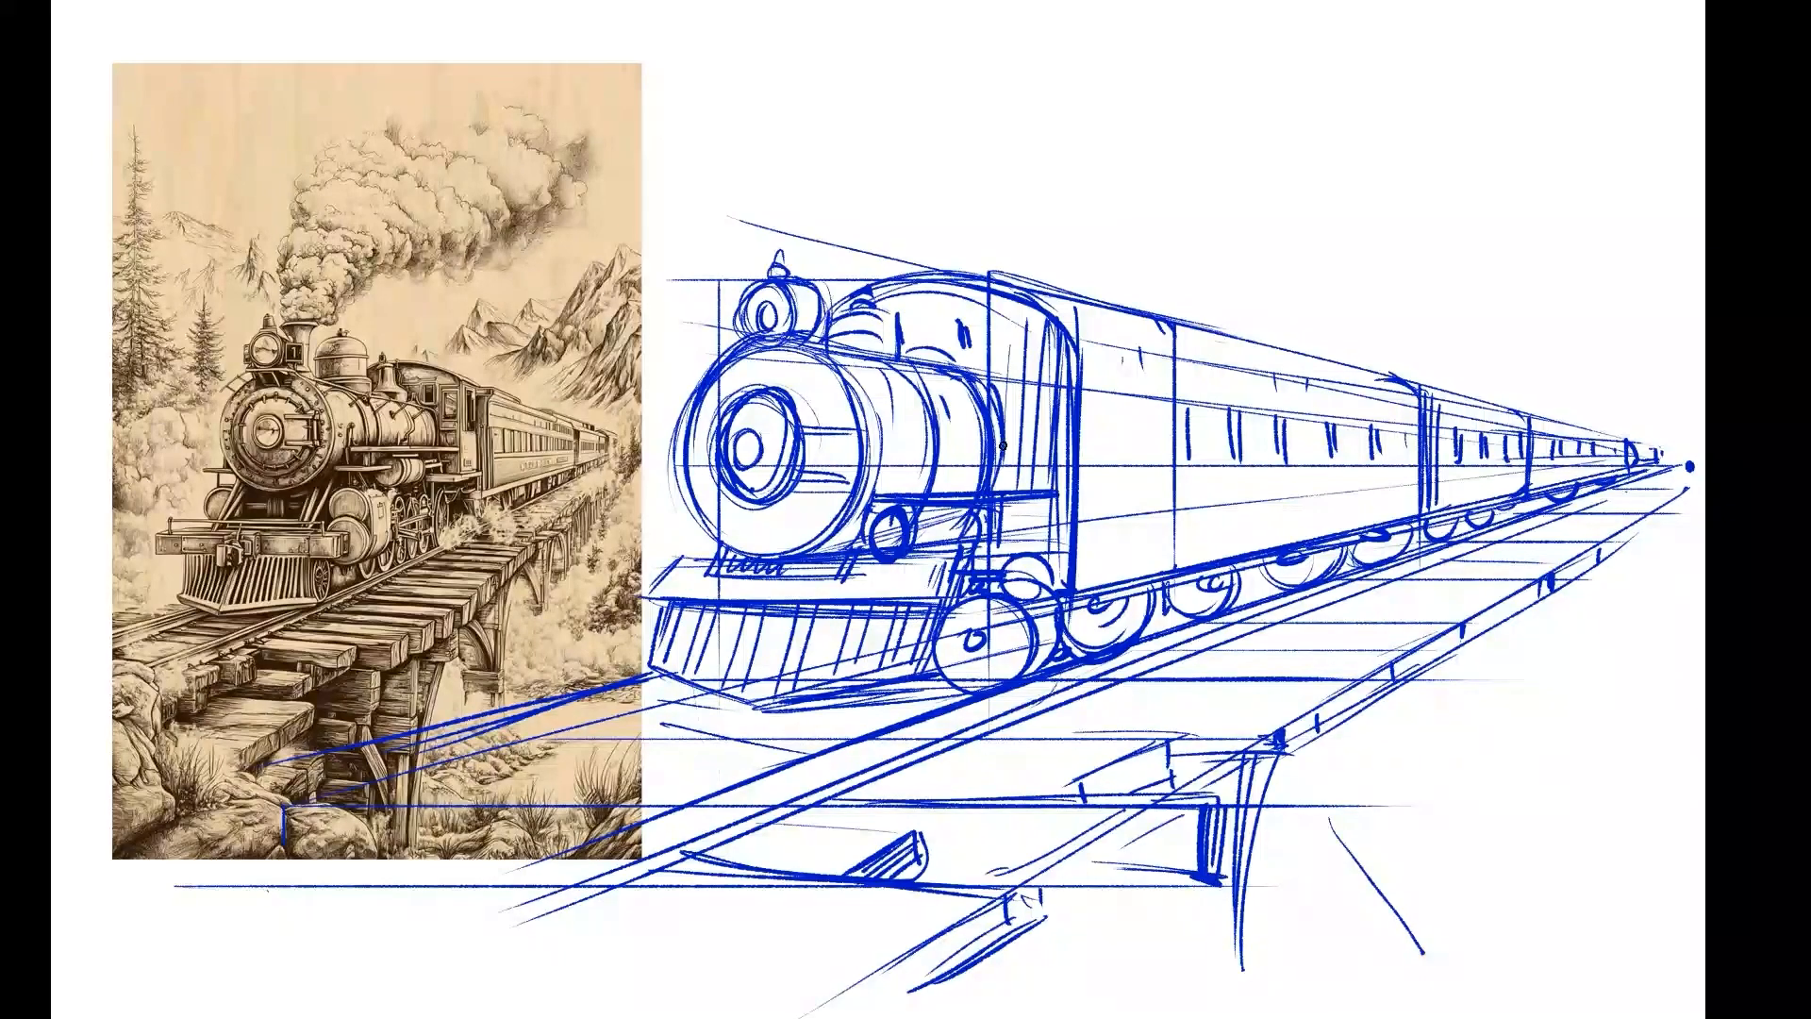
{"action": "left_click_drag", "start_coordinate": [1006, 441], "coordinate": [995, 492]}
{"action": "left_click_drag", "start_coordinate": [905, 337], "coordinate": [960, 347]}
{"action": "left_click_drag", "start_coordinate": [902, 327], "coordinate": [956, 322]}
Outline a billowing smoke cloud rising behind the headlight and trailing back above the carriages.
{"action": "mouse_move", "coordinate": [835, 251]}
{"action": "left_mouse_down"}
{"action": "mouse_move", "coordinate": [856, 283]}
{"action": "mouse_move", "coordinate": [840, 213]}
{"action": "mouse_move", "coordinate": [886, 118]}
{"action": "mouse_move", "coordinate": [1146, 37]}
{"action": "mouse_move", "coordinate": [1316, 42]}
{"action": "left_mouse_up"}
{"action": "mouse_move", "coordinate": [1311, 57]}
{"action": "left_mouse_down"}
{"action": "mouse_move", "coordinate": [1373, 17]}
{"action": "mouse_move", "coordinate": [1463, 73]}
{"action": "mouse_move", "coordinate": [1519, 168]}
{"action": "left_mouse_up"}
{"action": "left_click_drag", "start_coordinate": [1509, 175], "coordinate": [1316, 241]}
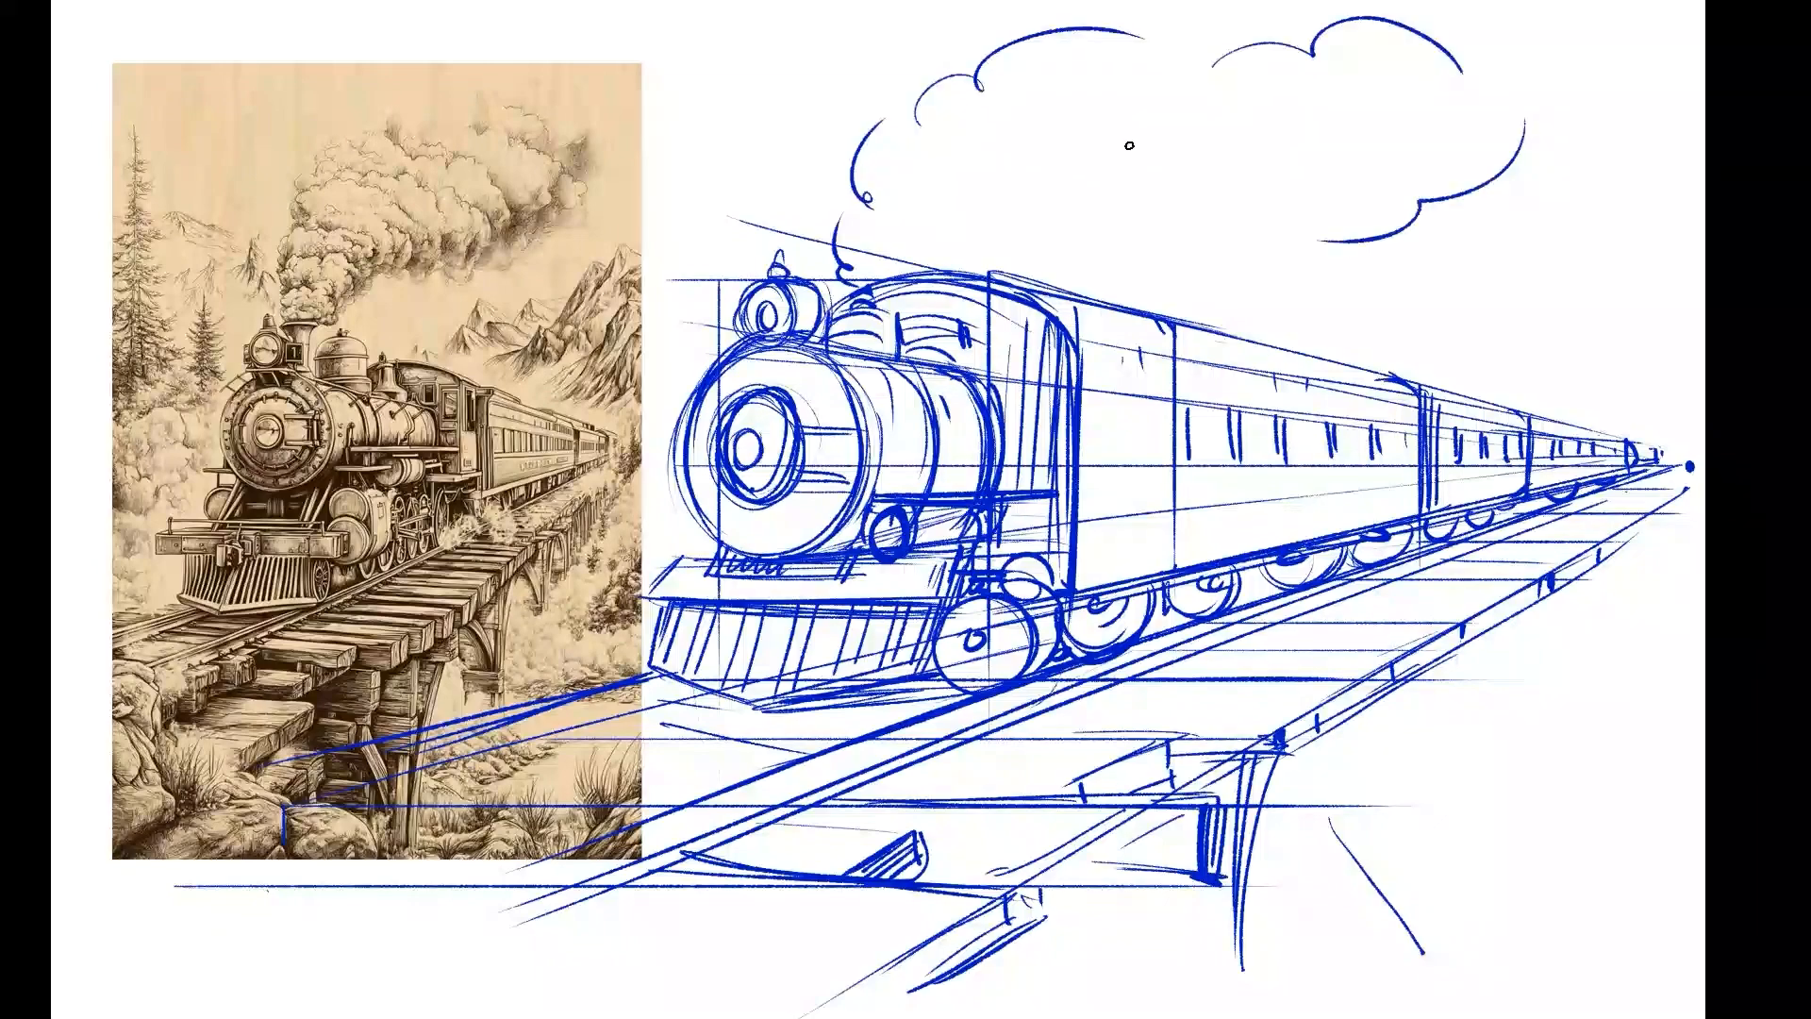
Build up the smoke cloud's underside and trailing end with curved puffs, and sketch the chimney top at its base.
{"action": "left_click_drag", "start_coordinate": [1129, 145], "coordinate": [1269, 212]}
{"action": "left_click_drag", "start_coordinate": [1209, 144], "coordinate": [1302, 195]}
{"action": "left_click_drag", "start_coordinate": [1052, 167], "coordinate": [1149, 203]}
{"action": "left_click_drag", "start_coordinate": [1128, 206], "coordinate": [1033, 227]}
{"action": "mouse_move", "coordinate": [963, 142]}
{"action": "left_mouse_down"}
{"action": "mouse_move", "coordinate": [1038, 190]}
{"action": "mouse_move", "coordinate": [935, 226]}
{"action": "mouse_move", "coordinate": [954, 247]}
{"action": "left_mouse_up"}
{"action": "mouse_move", "coordinate": [853, 281]}
{"action": "left_mouse_down"}
{"action": "mouse_move", "coordinate": [879, 270]}
{"action": "mouse_move", "coordinate": [819, 286]}
{"action": "mouse_move", "coordinate": [849, 294]}
{"action": "left_mouse_up"}
{"action": "mouse_move", "coordinate": [1296, 196]}
{"action": "left_mouse_down"}
{"action": "mouse_move", "coordinate": [1300, 219]}
{"action": "mouse_move", "coordinate": [1438, 274]}
{"action": "left_mouse_up"}
{"action": "mouse_move", "coordinate": [1404, 257]}
{"action": "left_mouse_down"}
{"action": "mouse_move", "coordinate": [1442, 277]}
{"action": "mouse_move", "coordinate": [1549, 217]}
{"action": "left_mouse_up"}
{"action": "left_click_drag", "start_coordinate": [1497, 180], "coordinate": [1598, 129]}
{"action": "left_click_drag", "start_coordinate": [1525, 73], "coordinate": [1558, 68]}
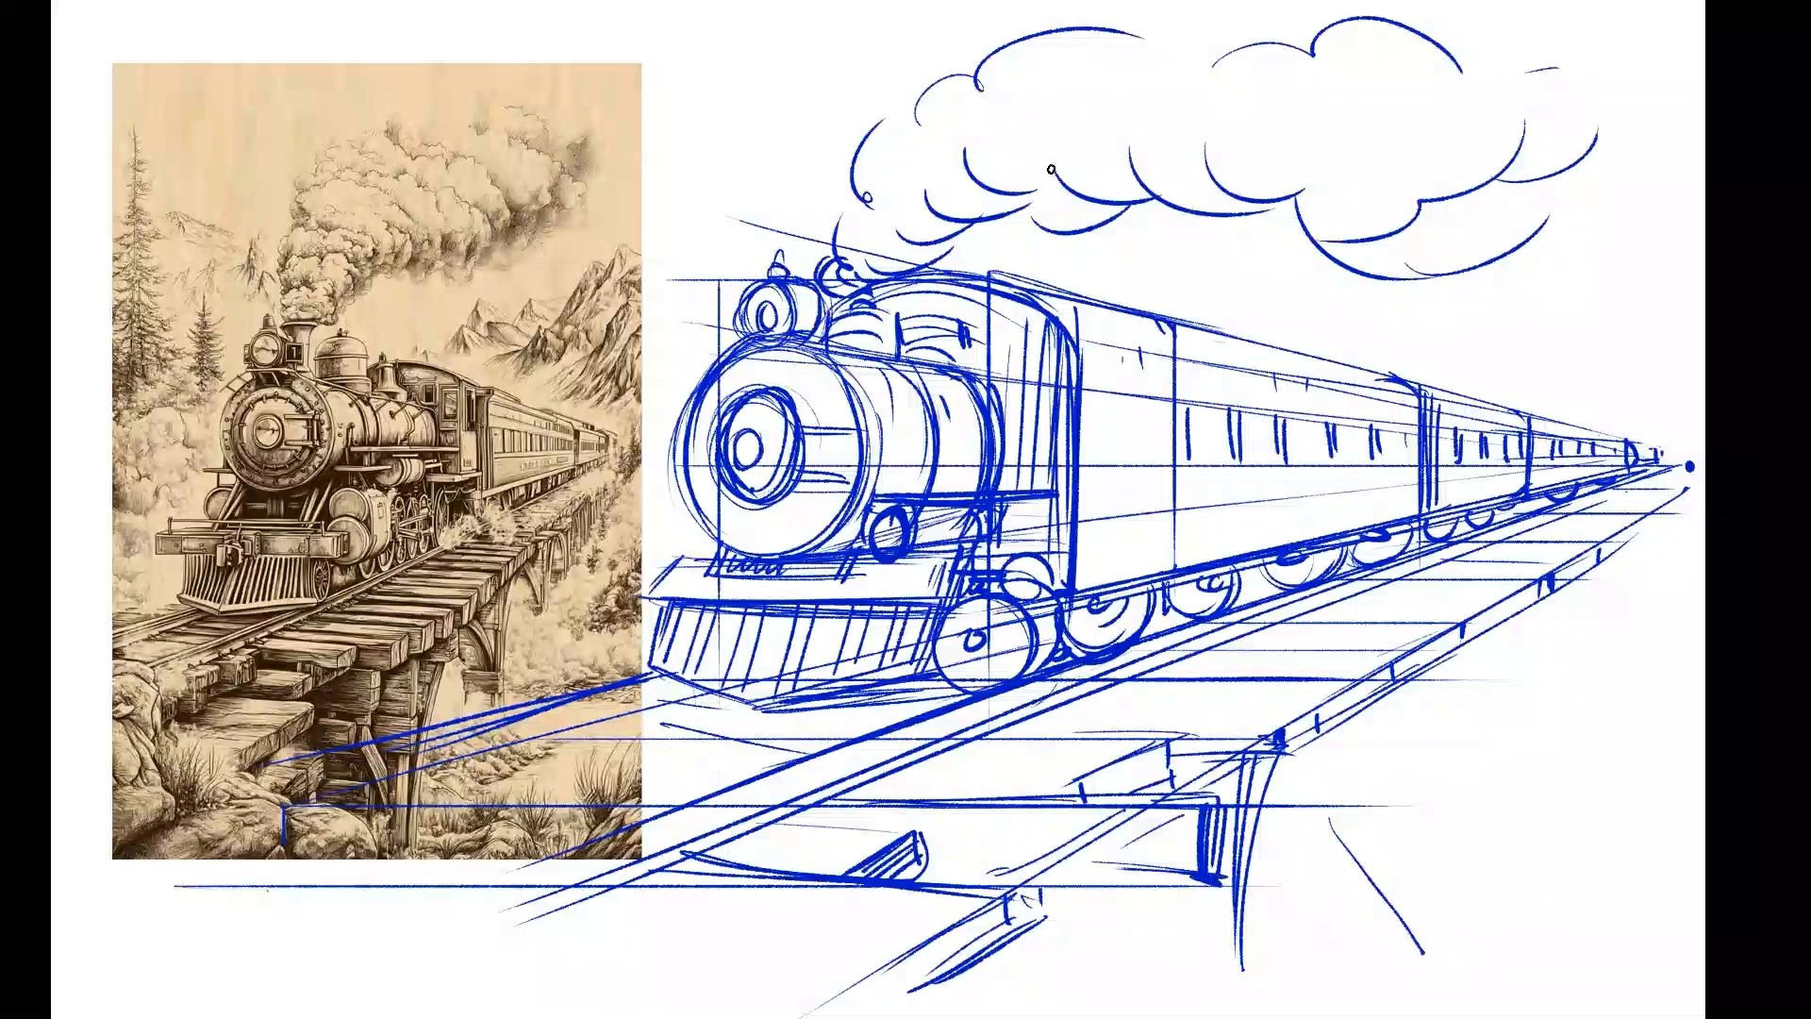
Add inner curves to the smoke cloud to suggest overlapping puffs.
{"action": "left_click_drag", "start_coordinate": [1011, 197], "coordinate": [1064, 223]}
{"action": "left_click_drag", "start_coordinate": [1009, 154], "coordinate": [1057, 216]}
{"action": "left_click_drag", "start_coordinate": [1164, 34], "coordinate": [1159, 89]}
{"action": "left_click_drag", "start_coordinate": [1358, 179], "coordinate": [1455, 216]}
{"action": "mouse_move", "coordinate": [872, 192]}
{"action": "left_mouse_down"}
{"action": "mouse_move", "coordinate": [896, 226]}
{"action": "mouse_move", "coordinate": [875, 242]}
{"action": "left_mouse_up"}
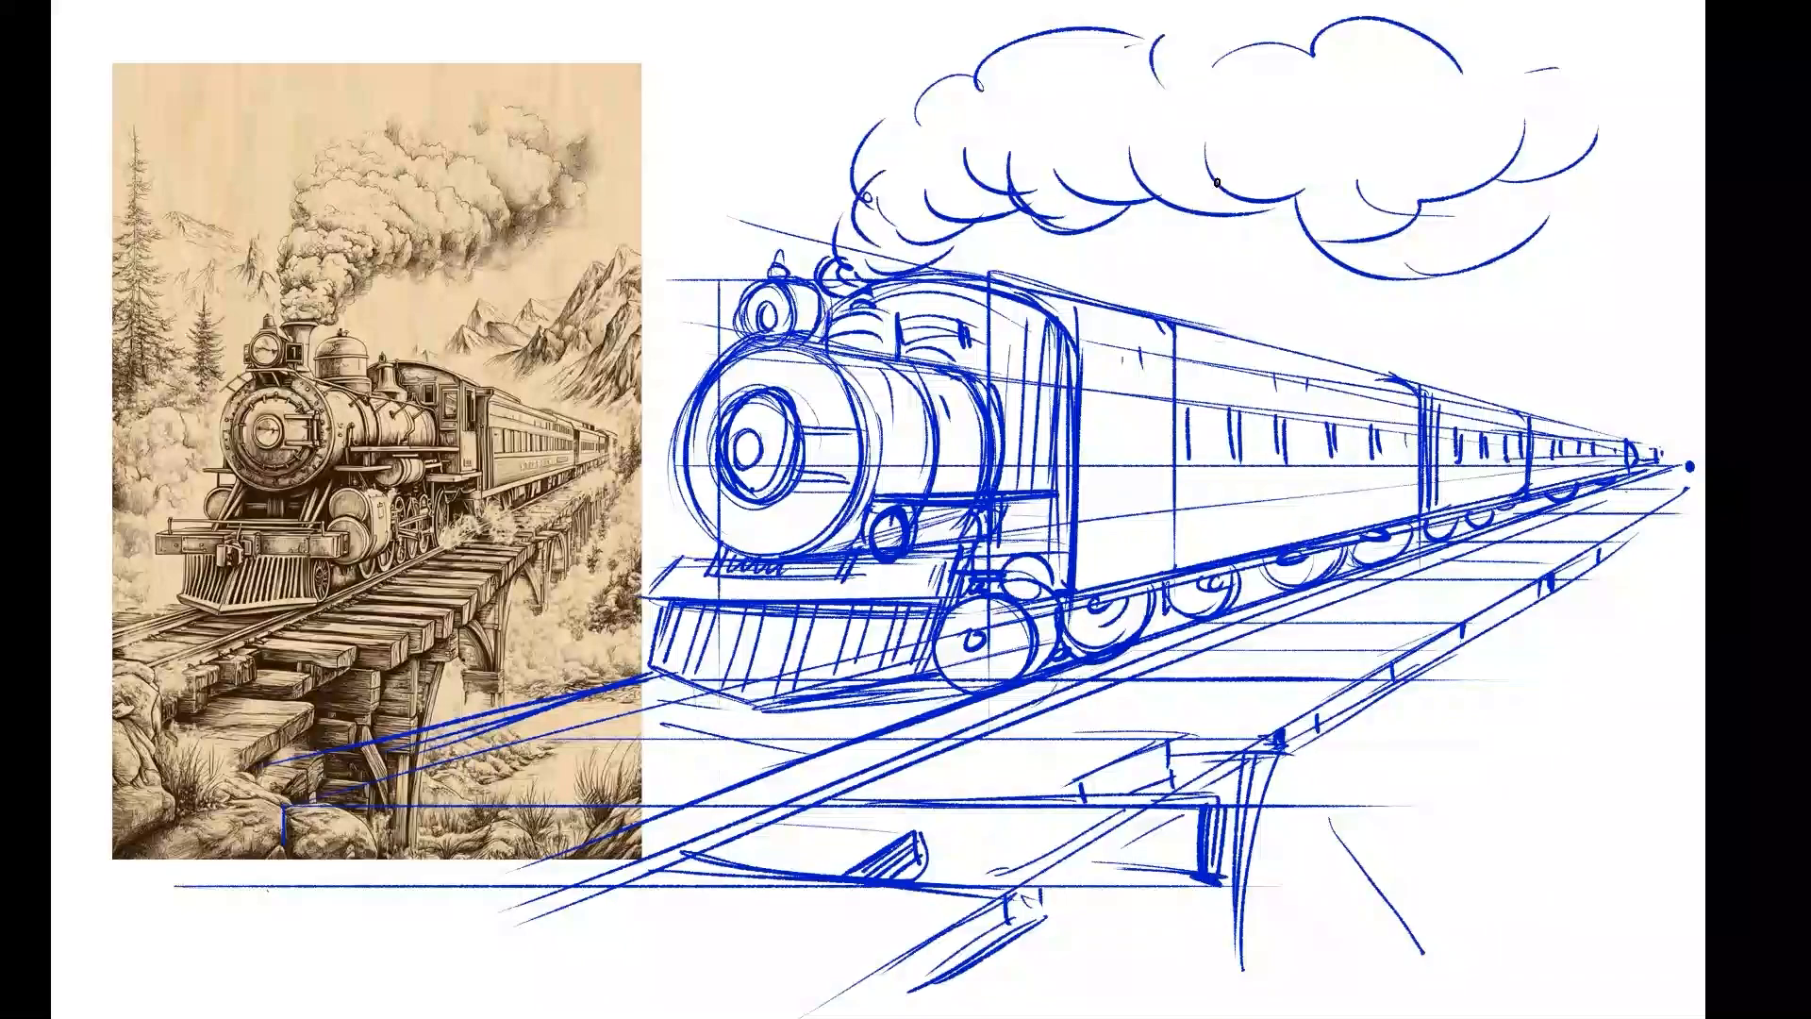